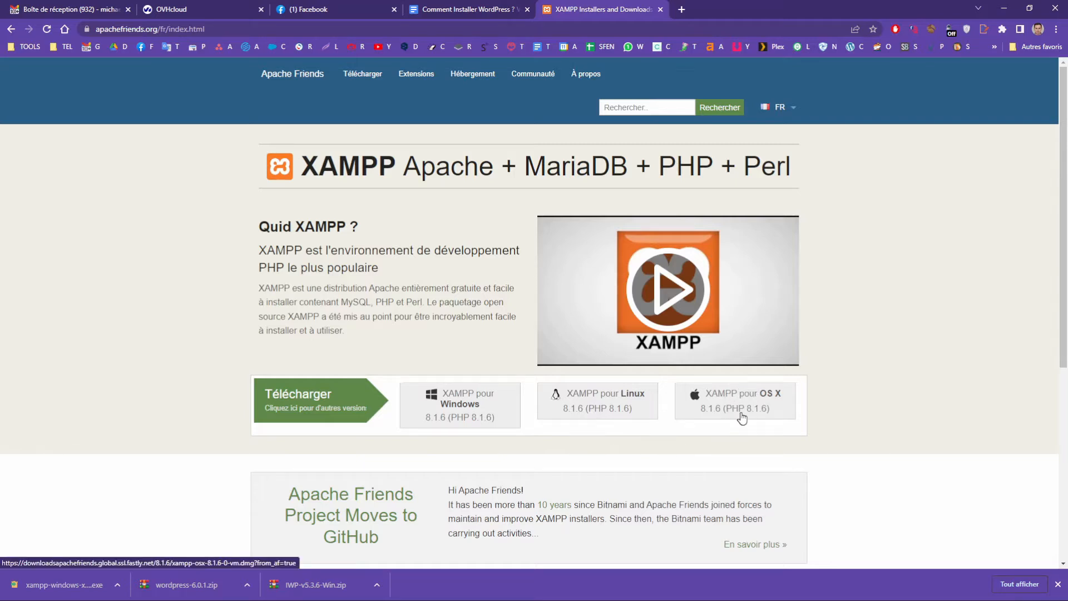
# Request the XAMPP for Windows 8.1.6 installer download and copy the path of the temp4 save folder.
pyautogui.click(459, 406)
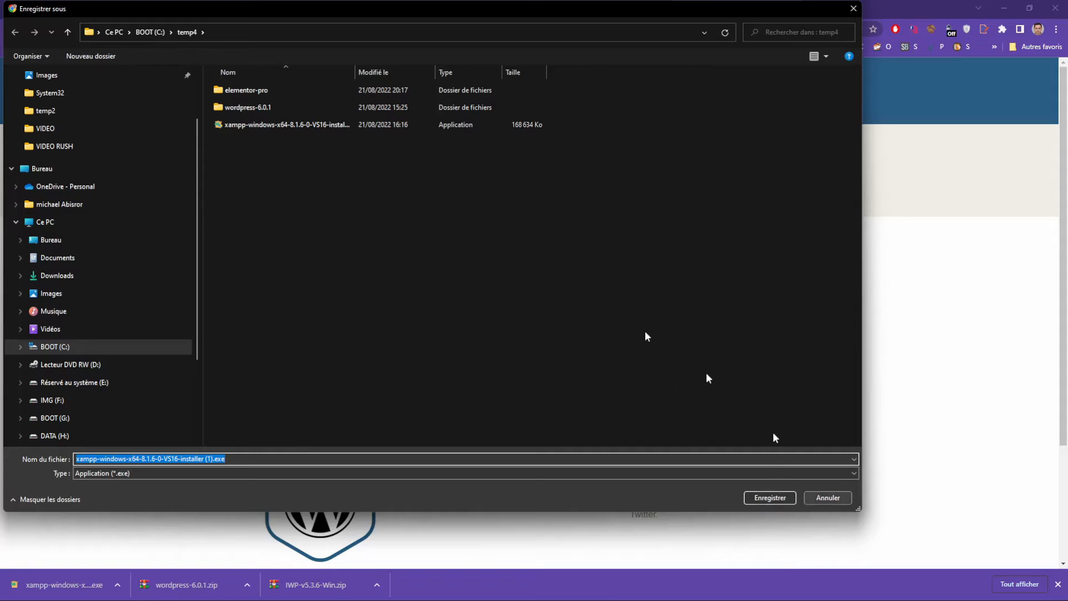
pyautogui.click(203, 32)
pyautogui.click(222, 32)
pyautogui.hotkey('ctrl', 'c')
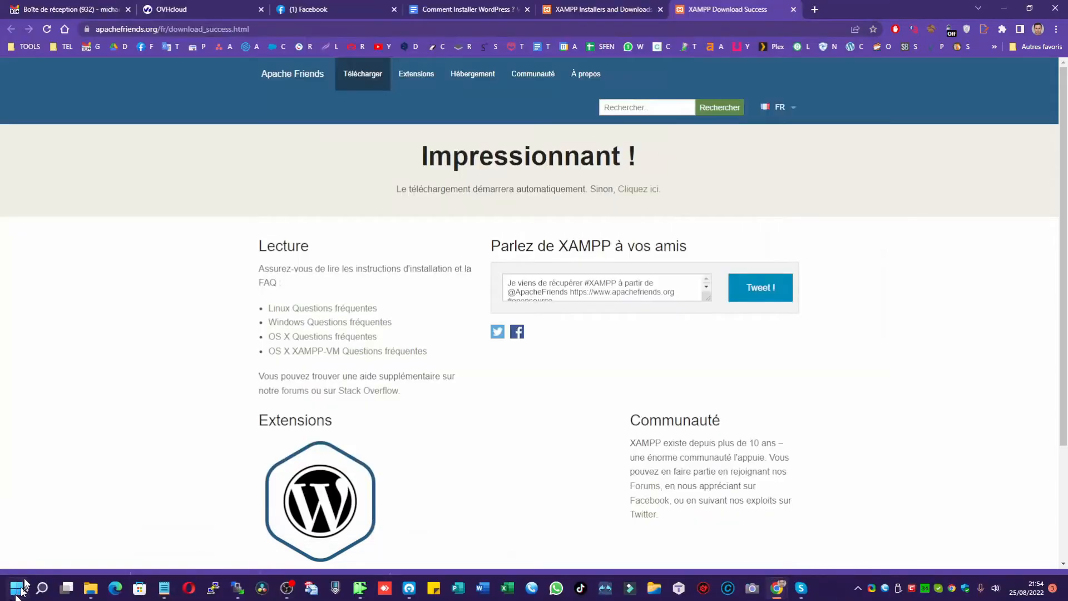
# Open the C:\temp4 folder in File Explorer by running its copied path.
pyautogui.rightClick(17, 587)
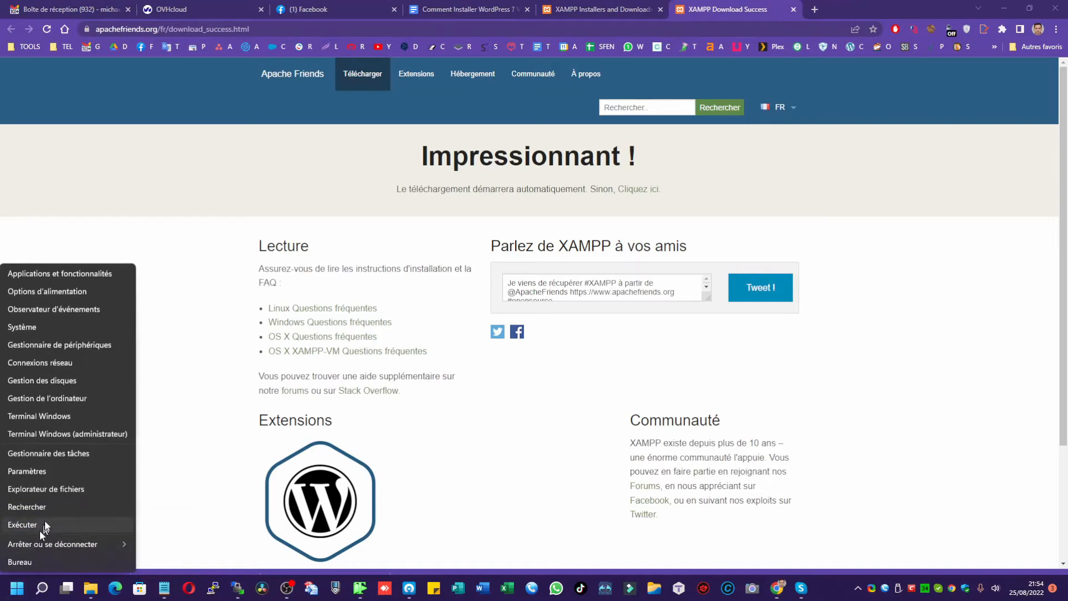
pyautogui.click(17, 523)
pyautogui.hotkey('ctrl', 'v')
pyautogui.press('Return')
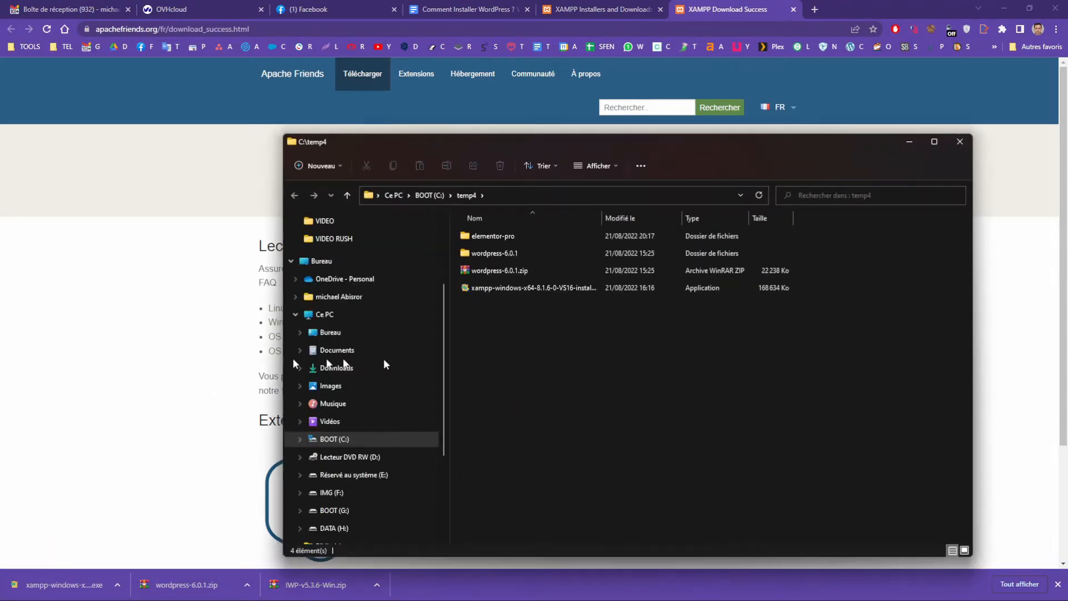
# Launch the XAMPP 8.1.6 Windows installer from temp4 and accept the antivirus and User Account Control notices.
pyautogui.click(498, 288)
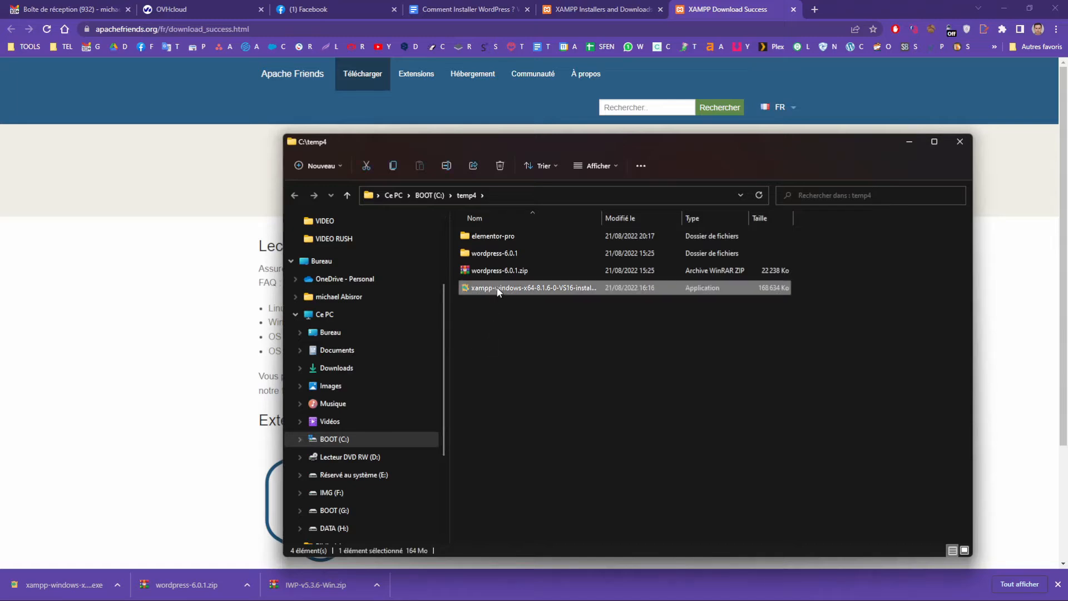
pyautogui.doubleClick(497, 288)
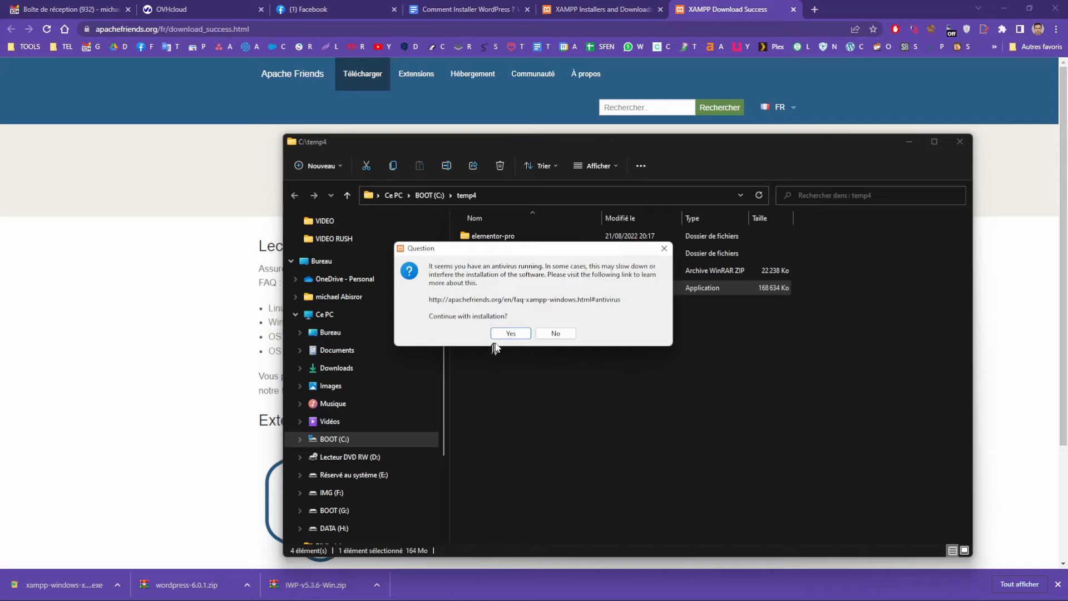
pyautogui.click(507, 334)
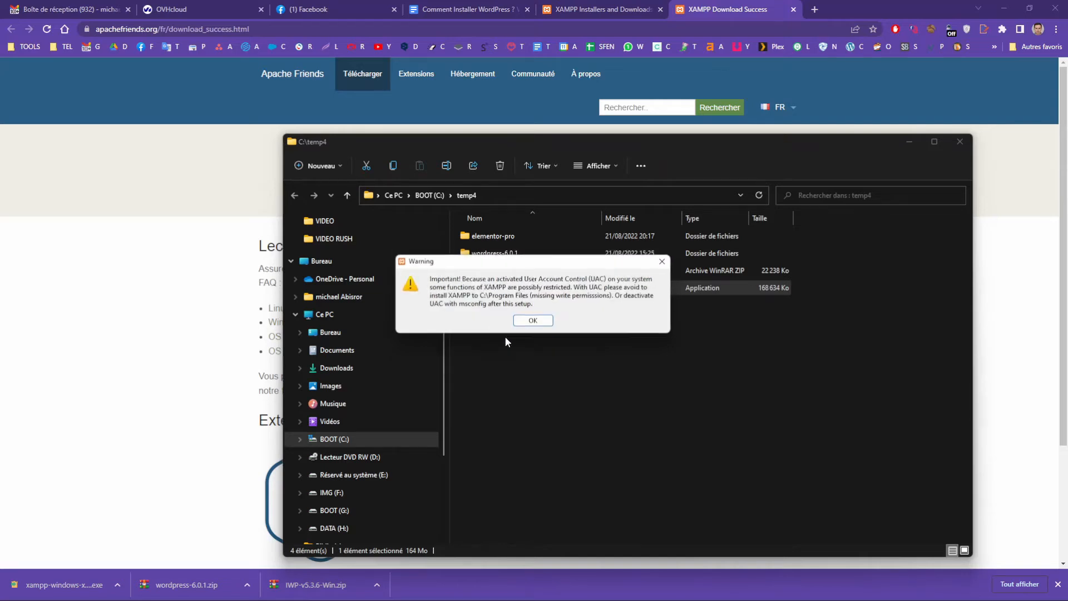
pyautogui.click(525, 321)
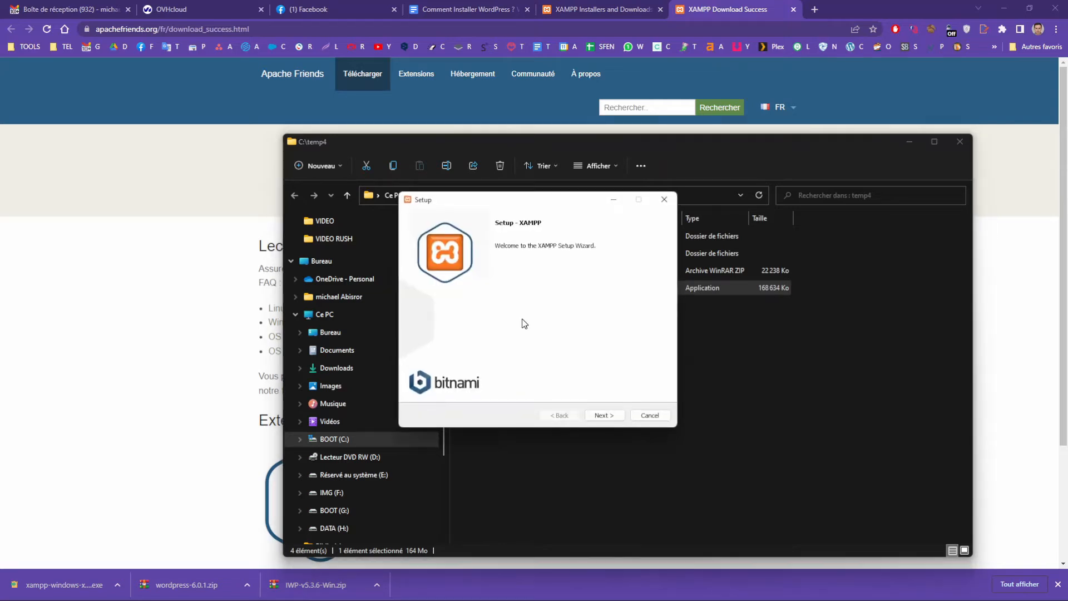
# Install XAMPP with all components in C:\xampp and finish the setup with the Control Panel set to start.
pyautogui.click(599, 415)
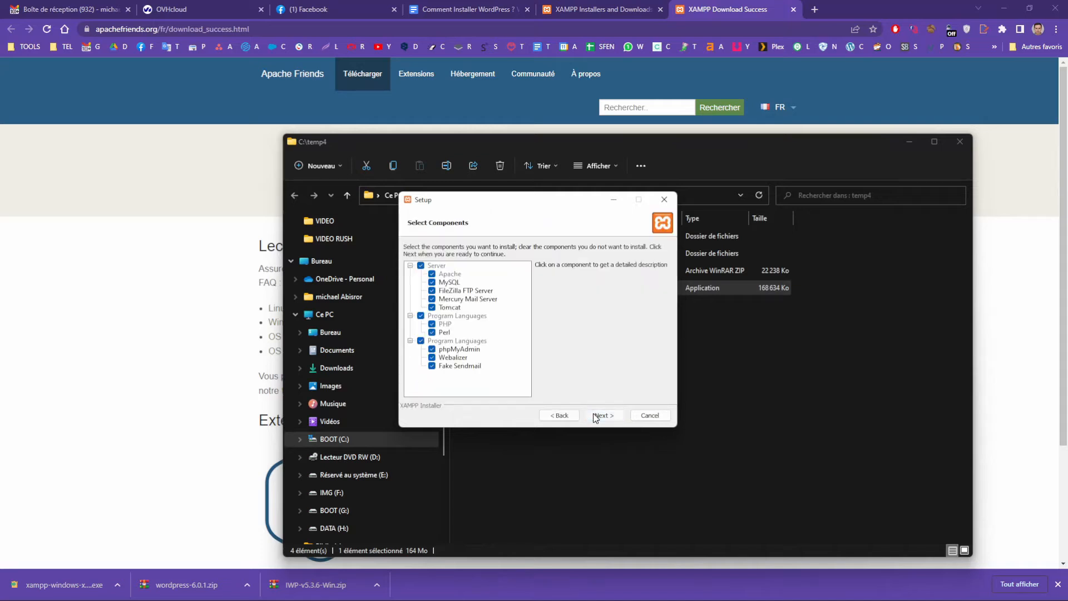
pyautogui.click(596, 416)
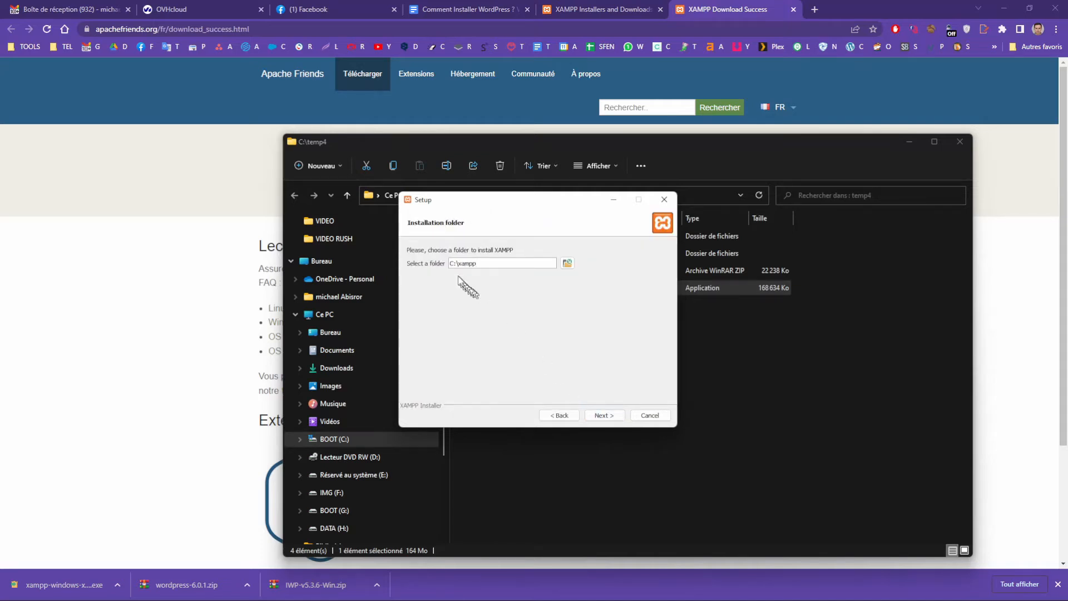
pyautogui.click(614, 418)
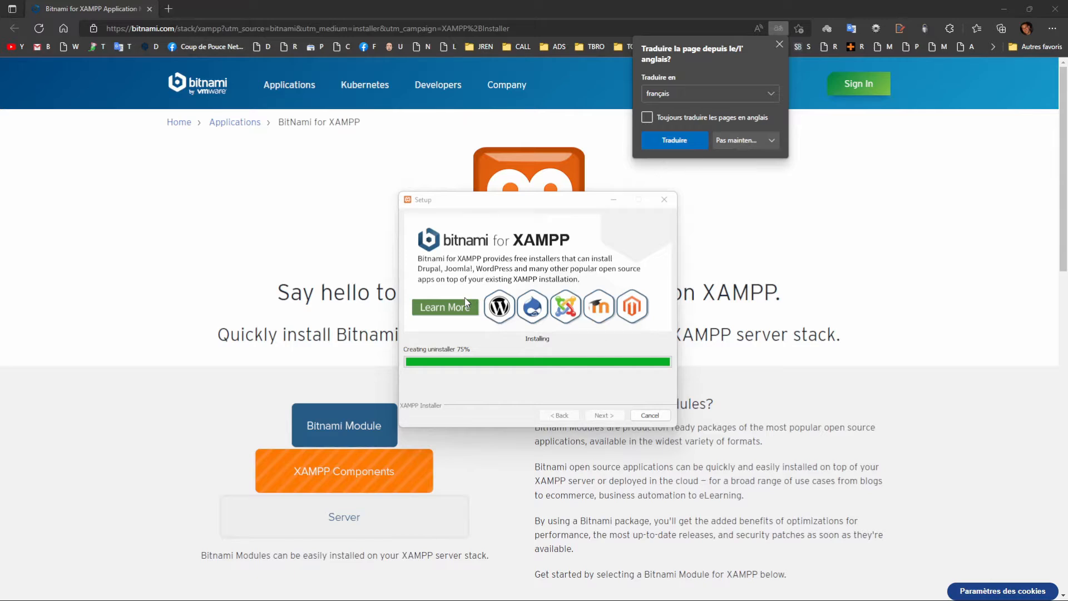
pyautogui.click(465, 303)
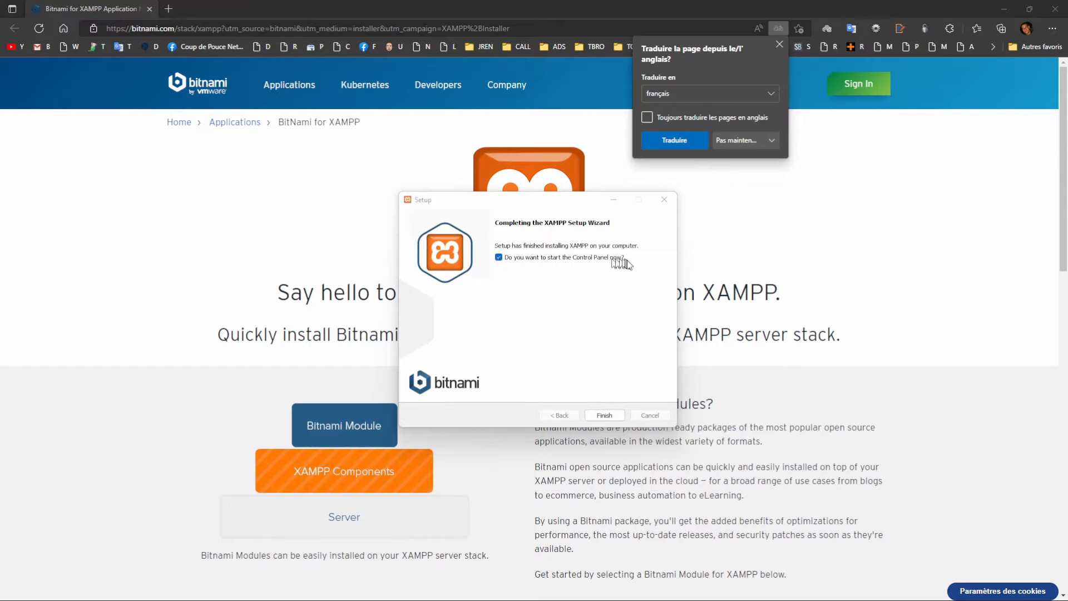
pyautogui.click(605, 415)
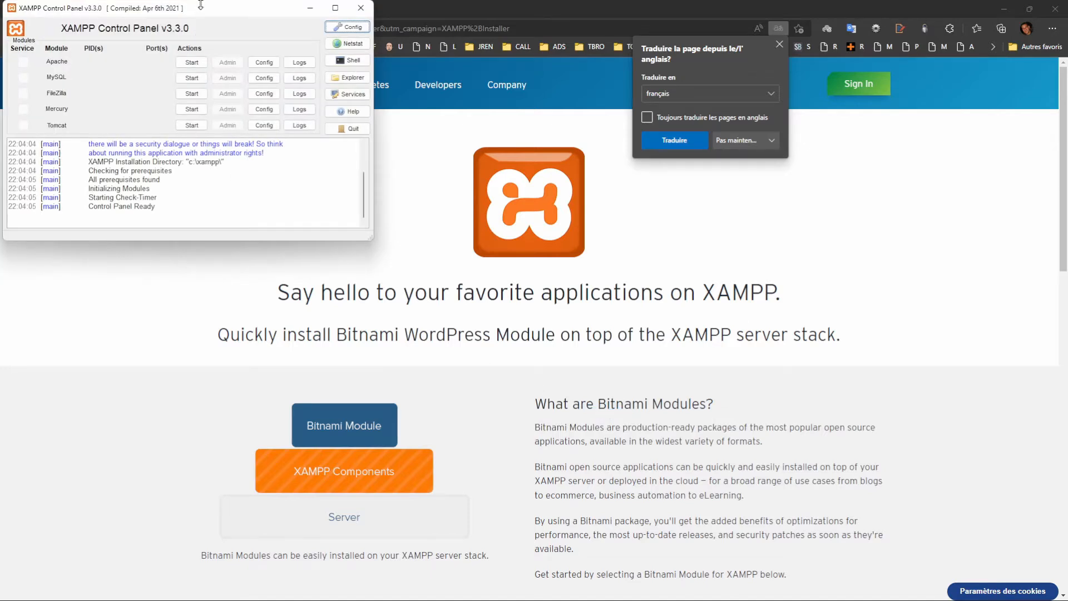
# Move the XAMPP Control Panel window toward the middle of the screen and start the Apache and MySQL modules.
pyautogui.doubleClick(204, 1)
pyautogui.moveTo(204, 9); pyautogui.dragTo(609, 193)
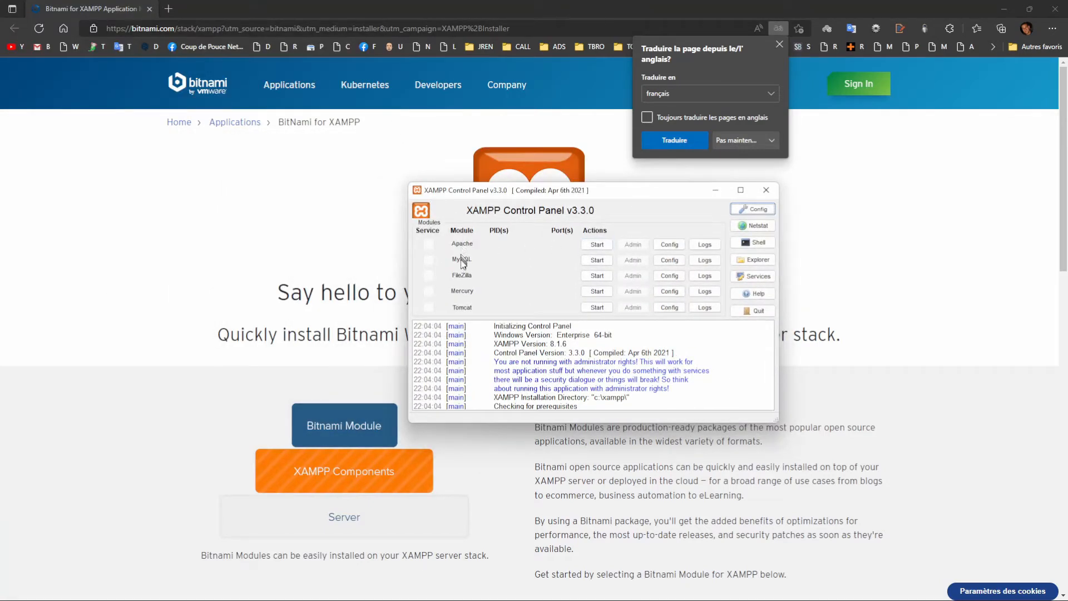
pyautogui.click(595, 245)
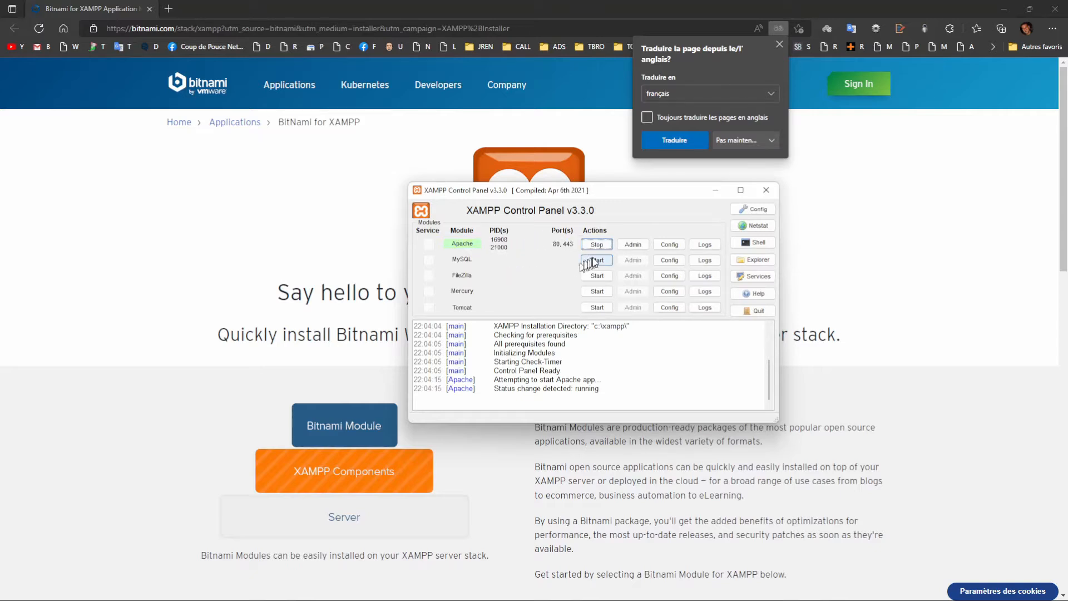
pyautogui.click(596, 260)
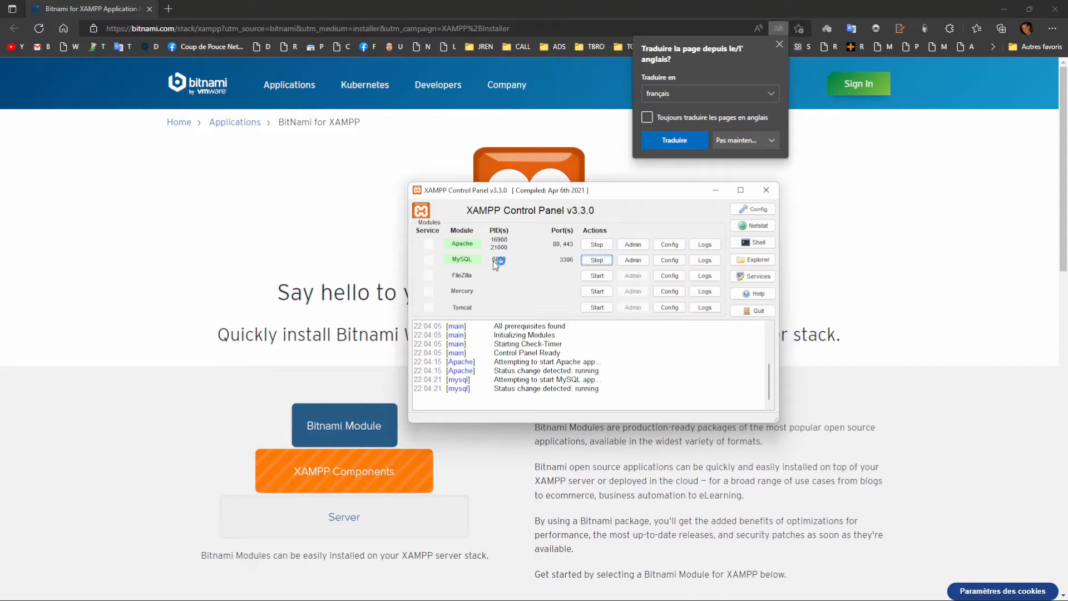
# Open Apache's admin dashboard, dismiss the translation offer, and go to the databases page of phpMyAdmin.
pyautogui.click(633, 247)
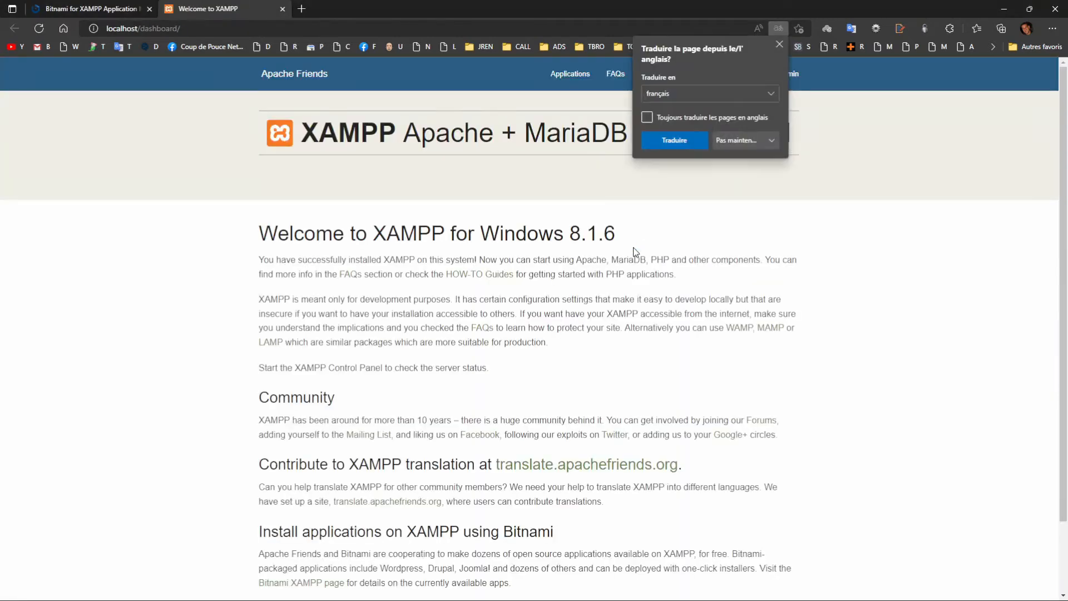
pyautogui.click(780, 42)
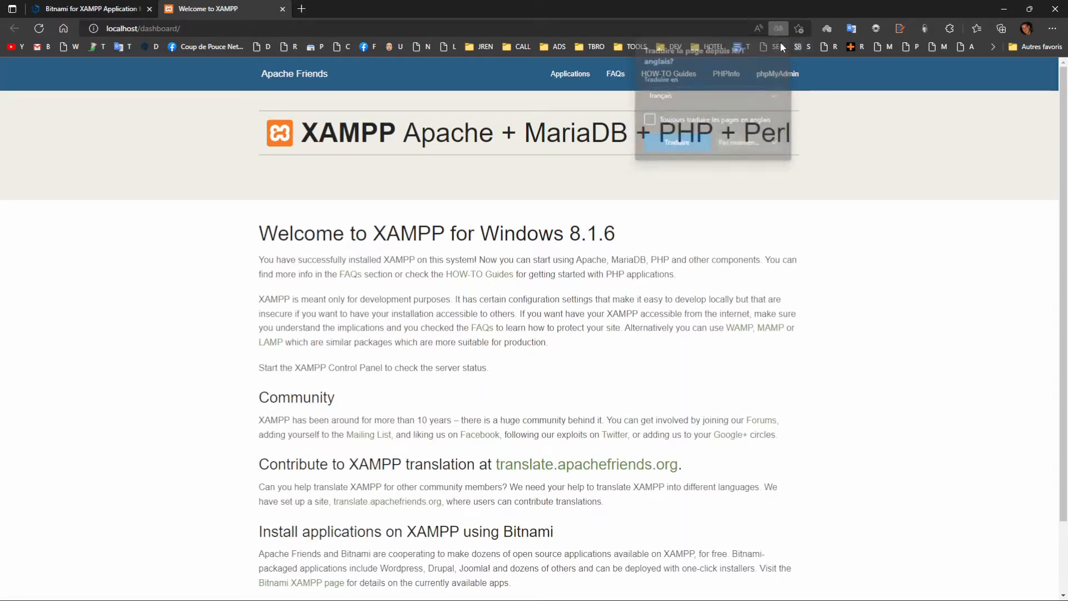
pyautogui.scroll(-2, 545, 269)
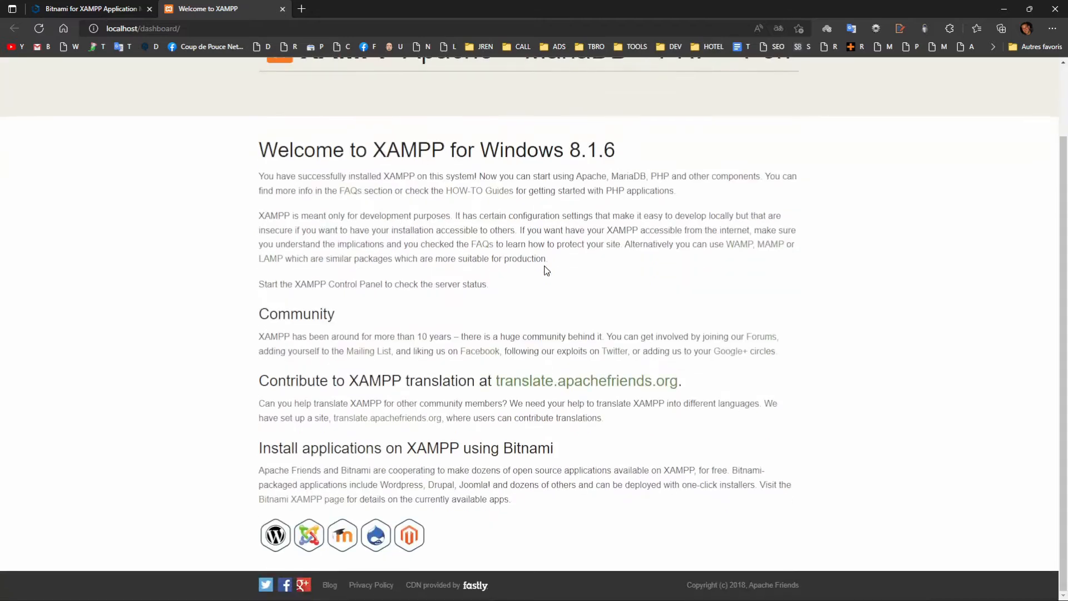
pyautogui.scroll(2, 546, 271)
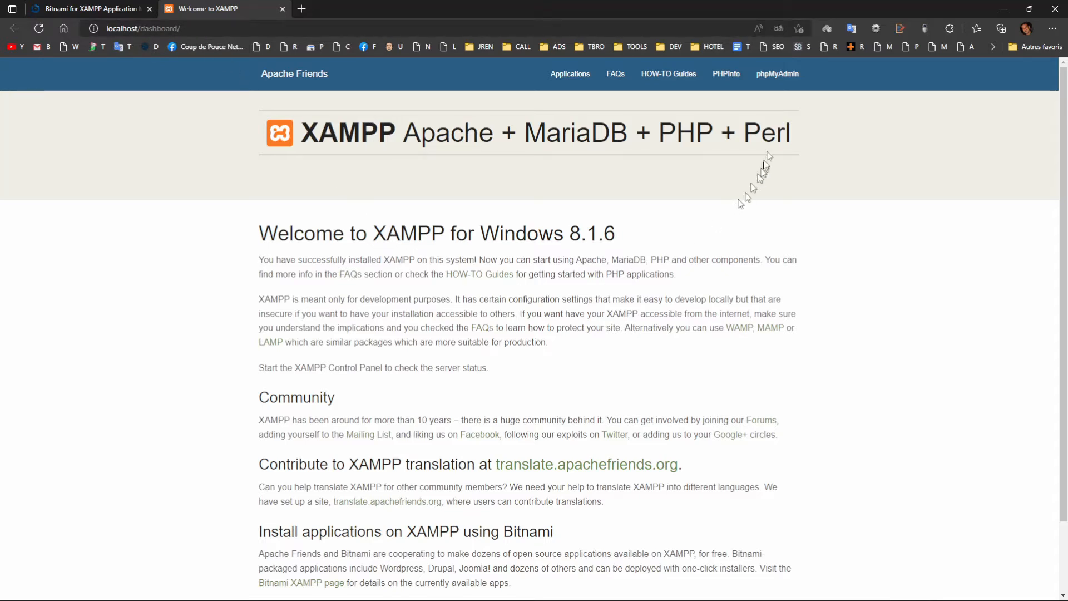
pyautogui.click(777, 74)
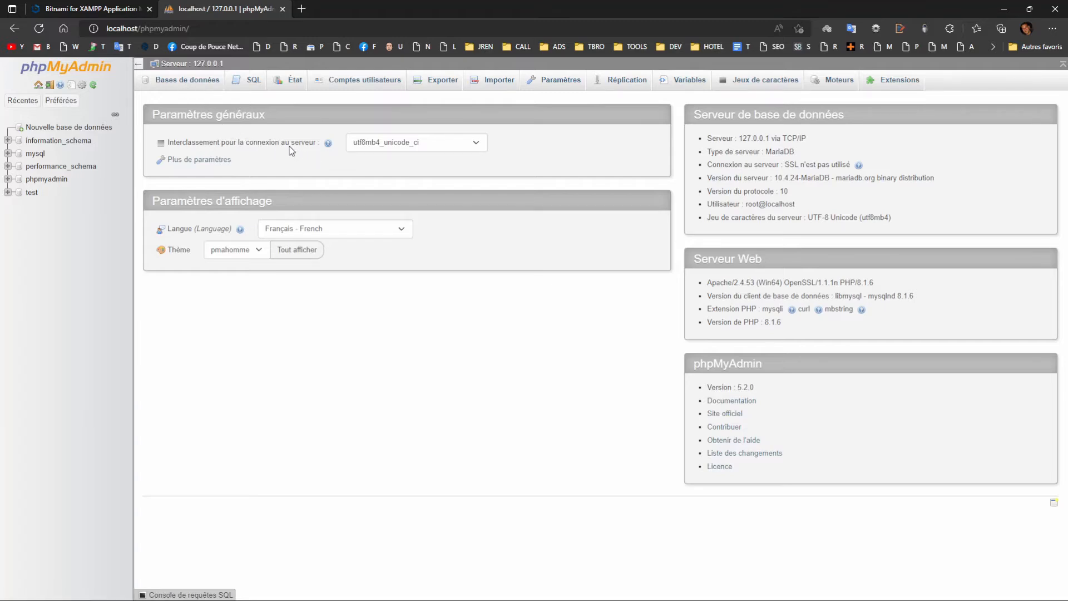
pyautogui.click(191, 84)
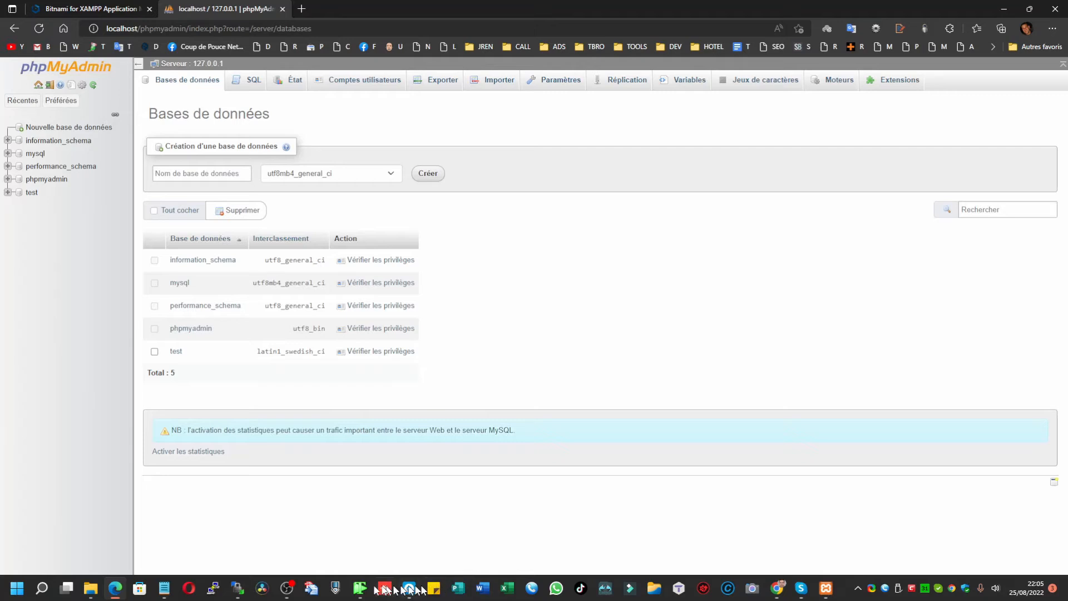
# Switch to Notepad, select the database name wordpress in the notes, and close the TTSReader window.
pyautogui.click(164, 588)
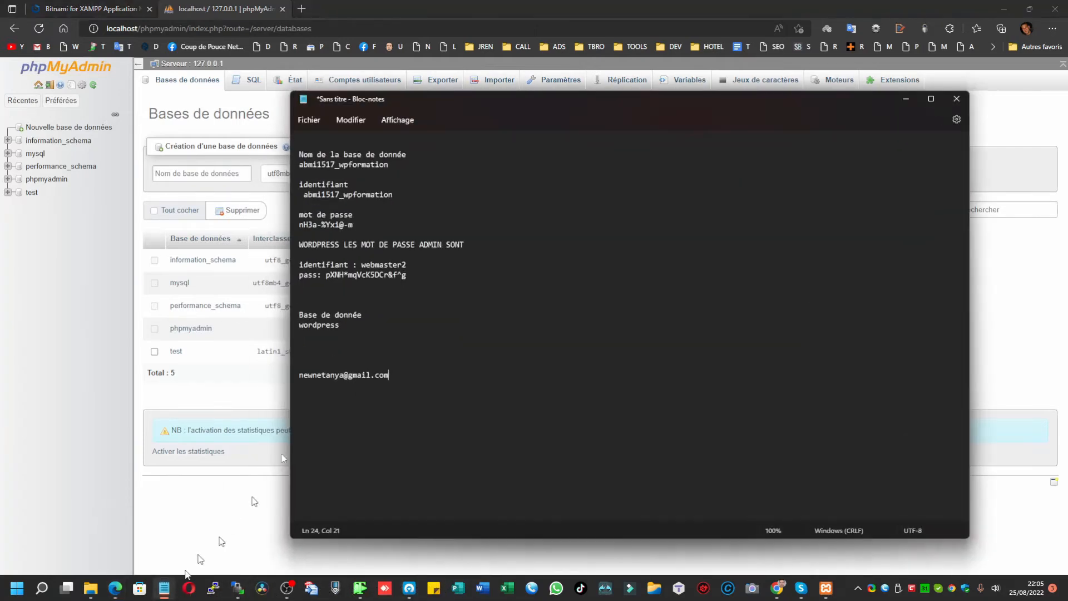
pyautogui.moveTo(501, 99); pyautogui.dragTo(696, 177)
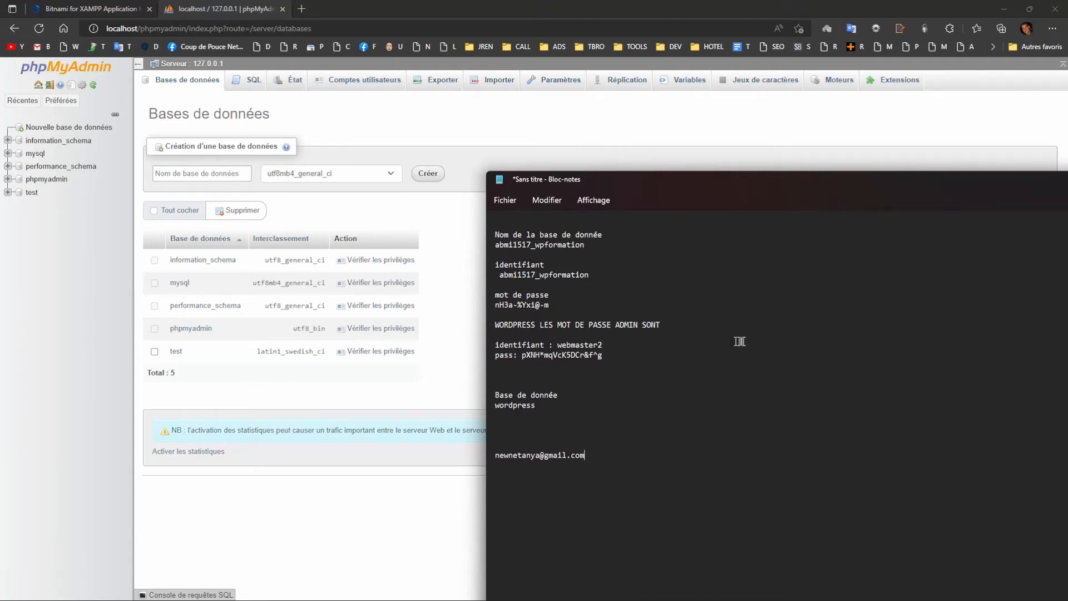
pyautogui.moveTo(555, 406); pyautogui.dragTo(486, 413)
pyautogui.moveTo(484, 597)
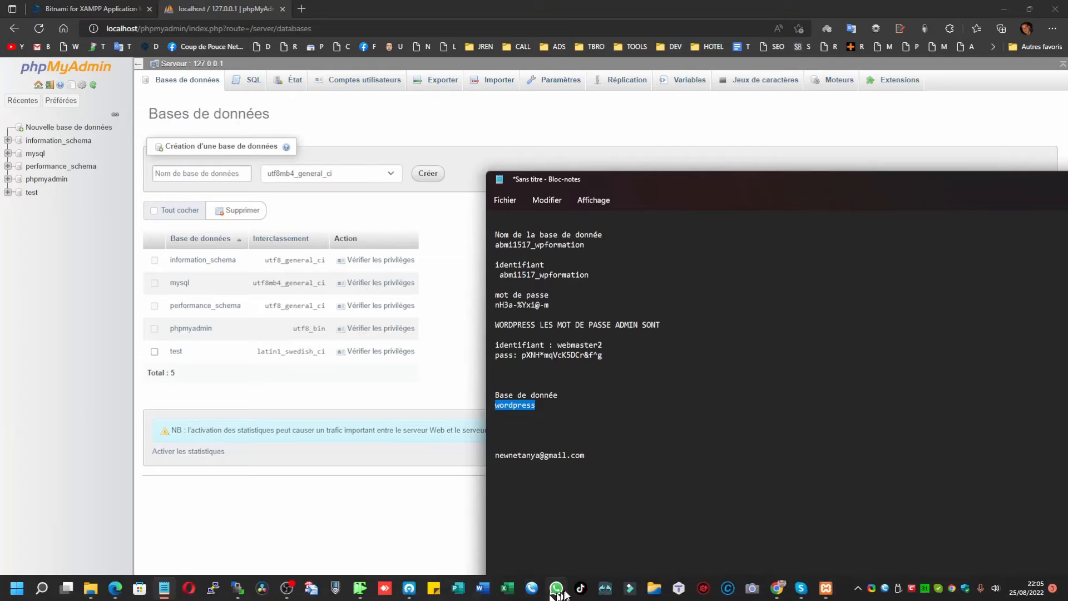
pyautogui.click(361, 588)
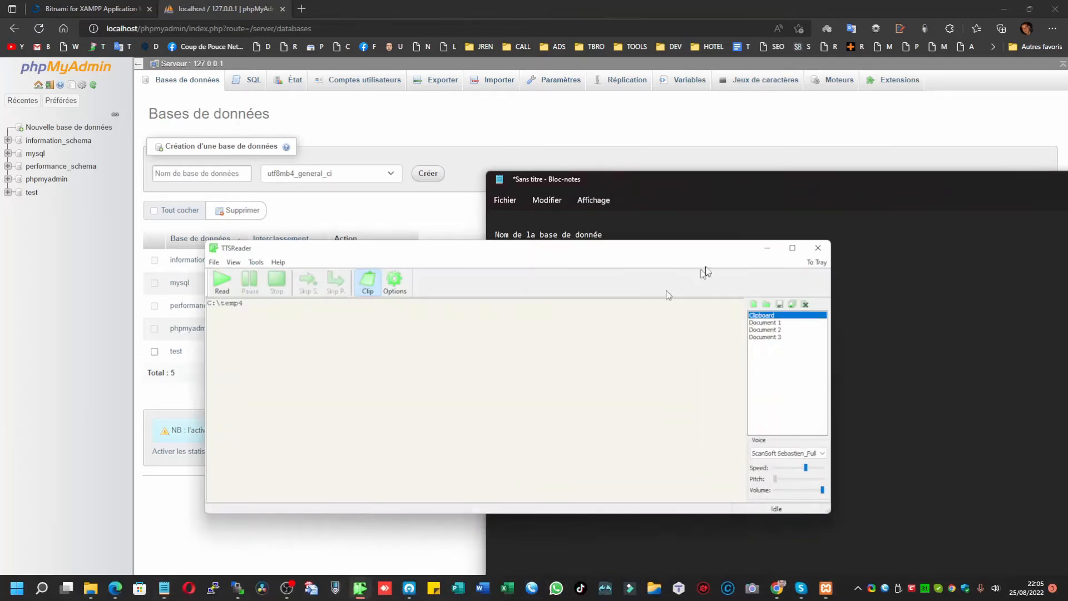
pyautogui.click(817, 248)
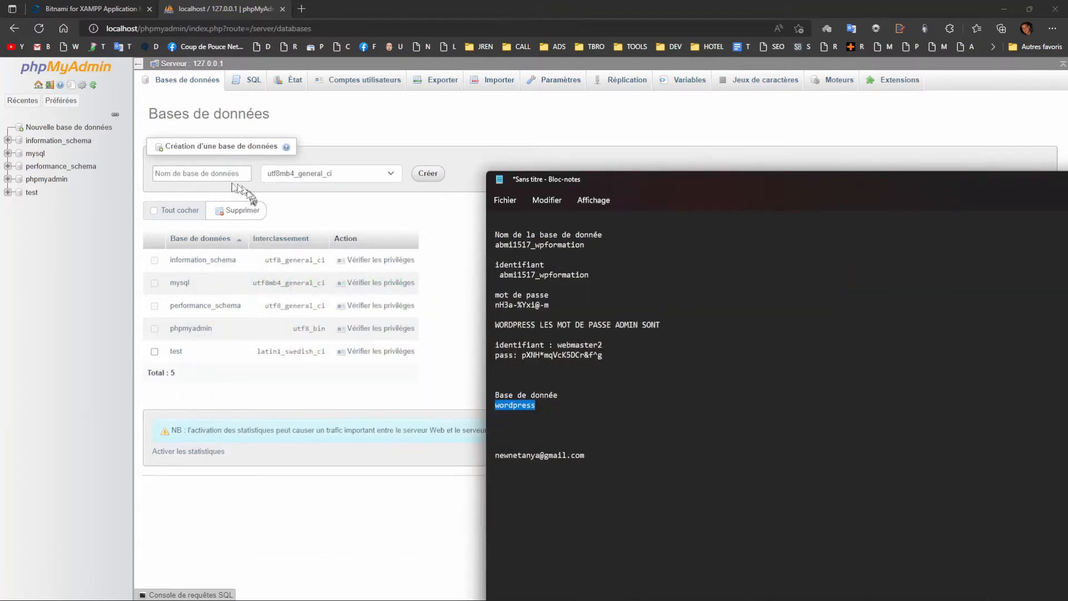
# Set the new database's collation to utf8_general_ci in phpMyAdmin.
pyautogui.click(360, 176)
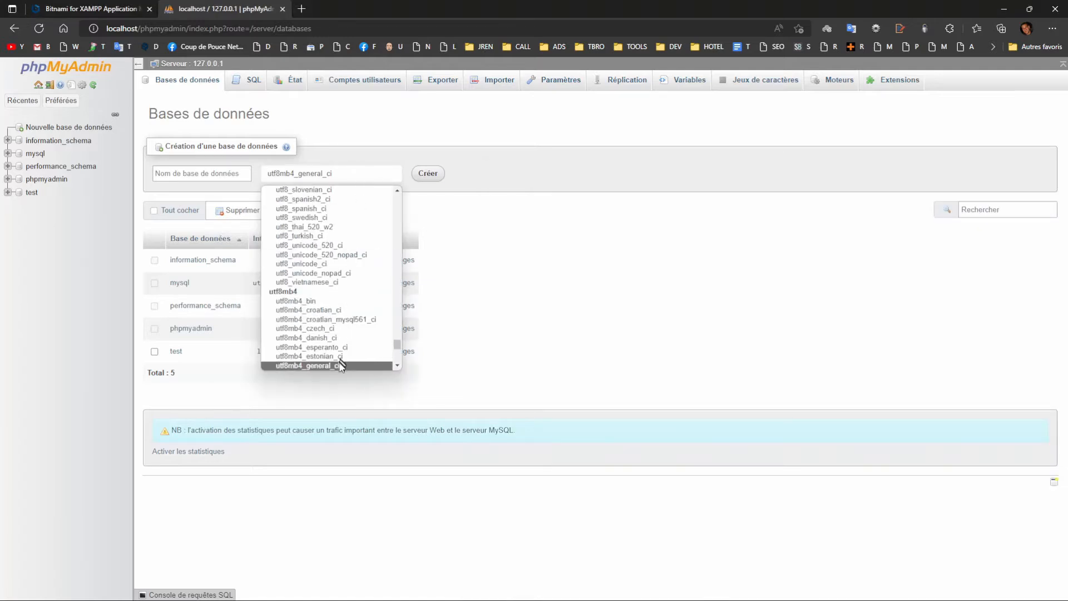
pyautogui.scroll(-2, 341, 367)
pyautogui.scroll(-6, 341, 367)
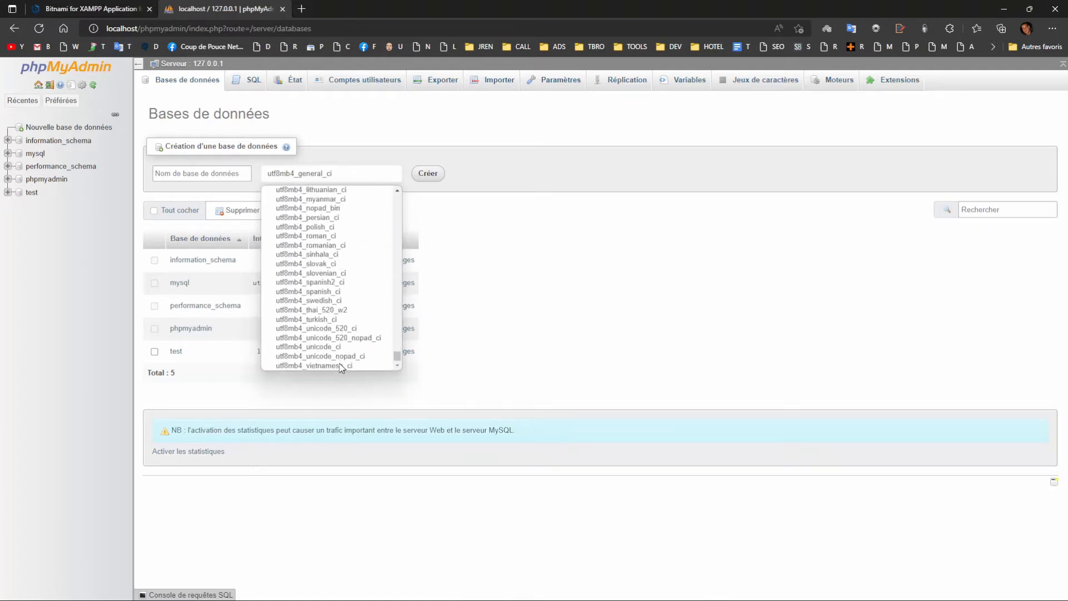
pyautogui.scroll(10, 340, 367)
pyautogui.scroll(6, 339, 366)
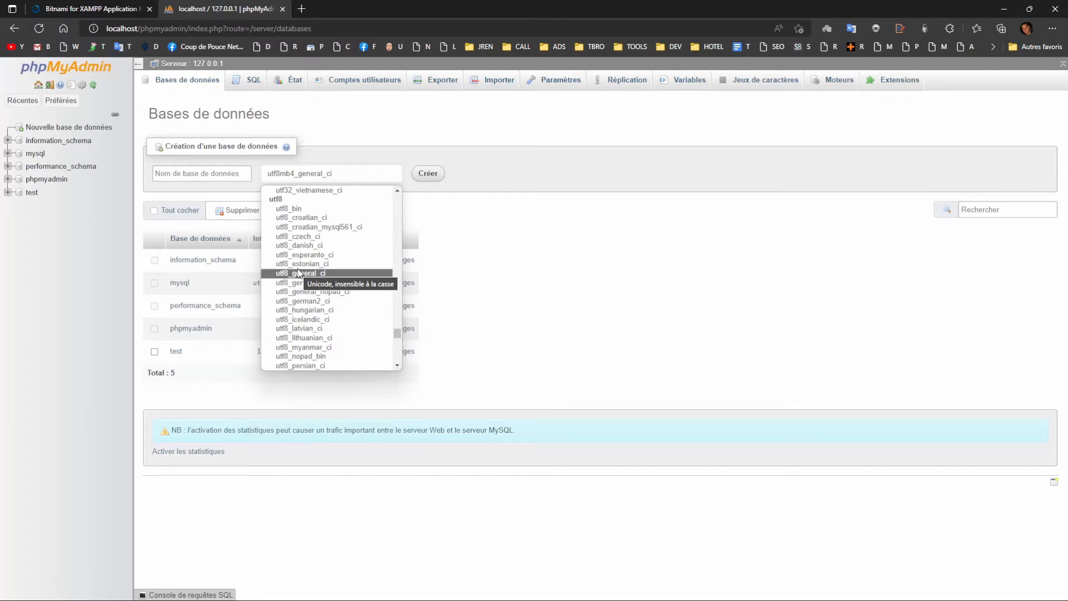
pyautogui.click(299, 274)
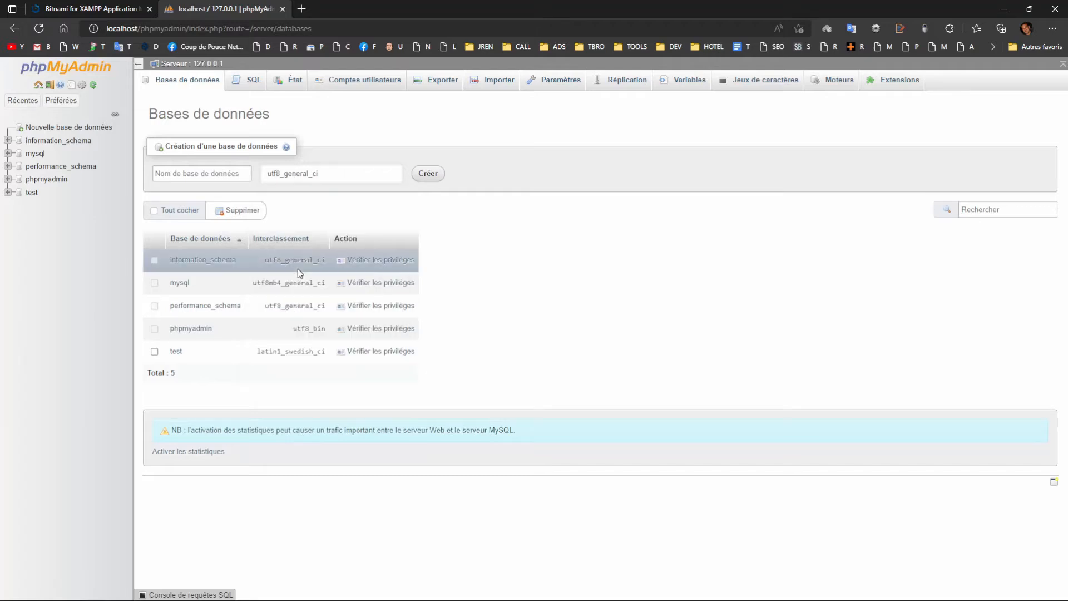
# Name the new database wordpress and create it.
pyautogui.click(202, 173)
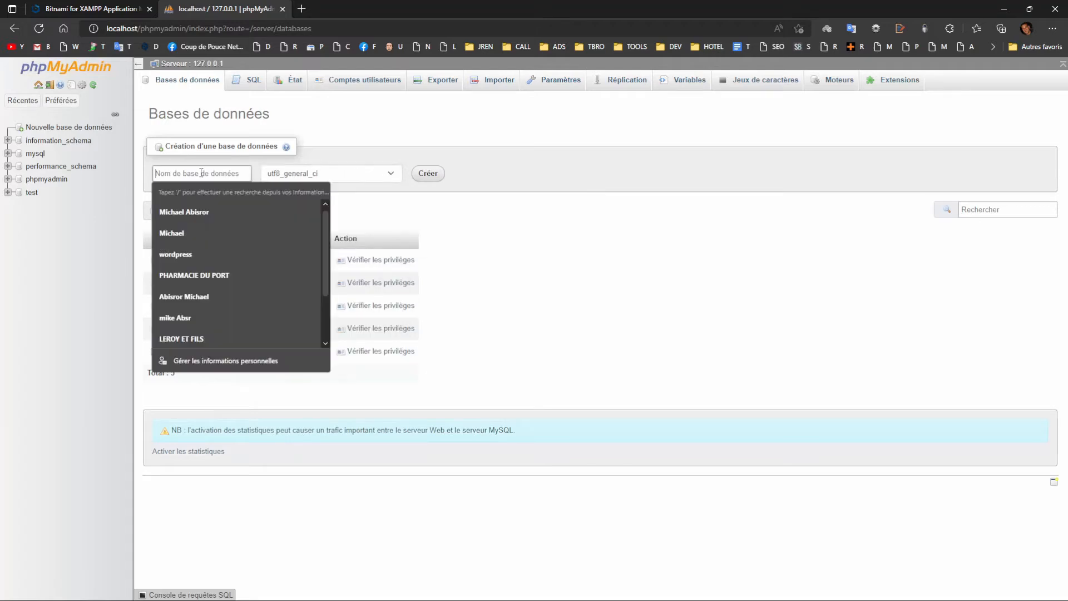
pyautogui.write('wordpress')
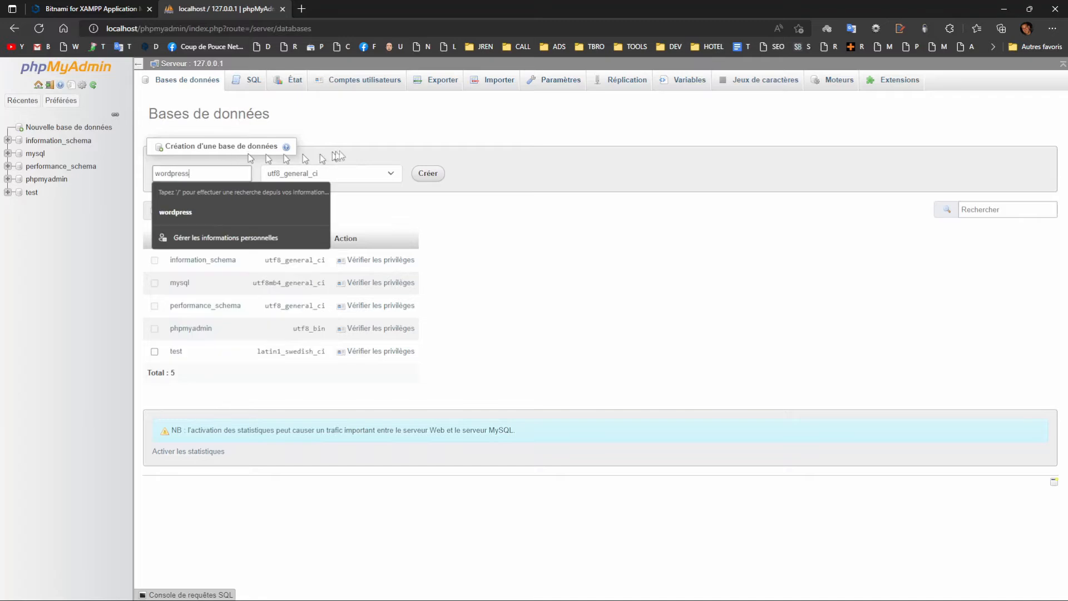
pyautogui.click(428, 173)
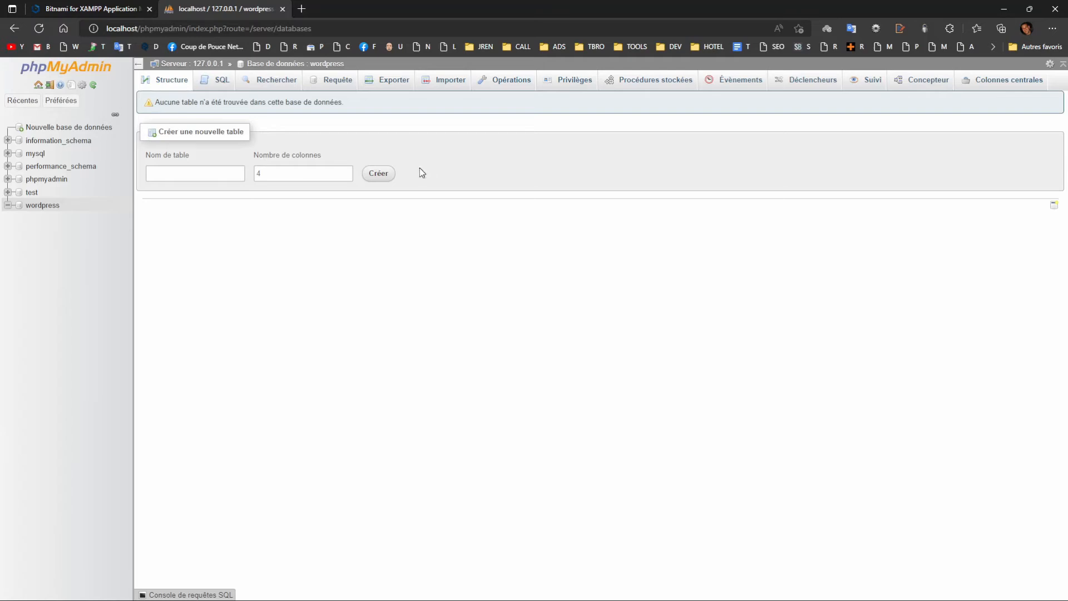
# Open the new user account form from the wordpress database's privileges and clear the prefilled user name.
pyautogui.click(578, 78)
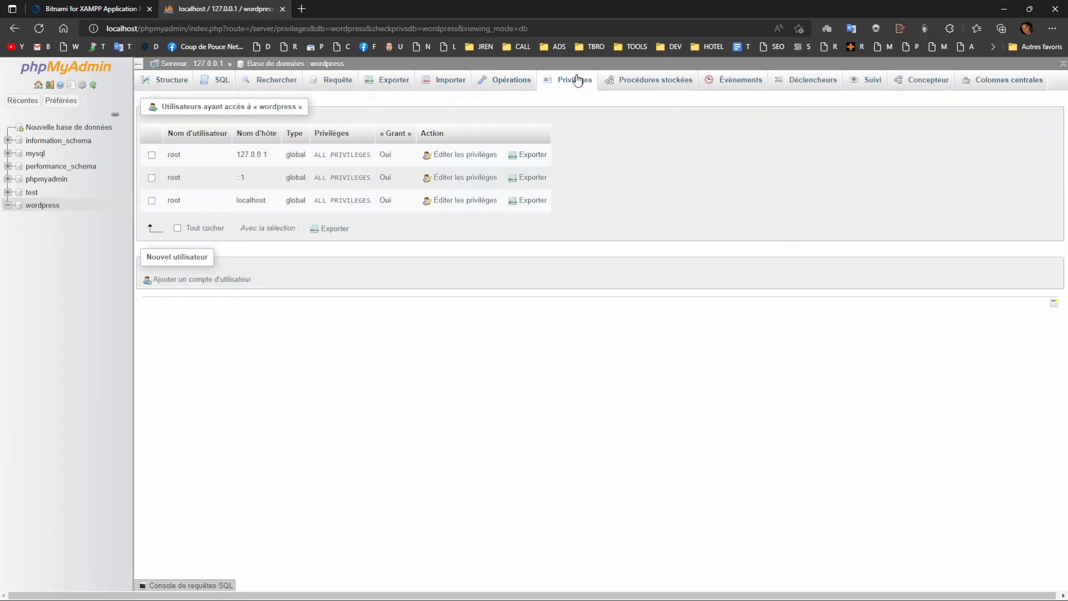
pyautogui.click(169, 280)
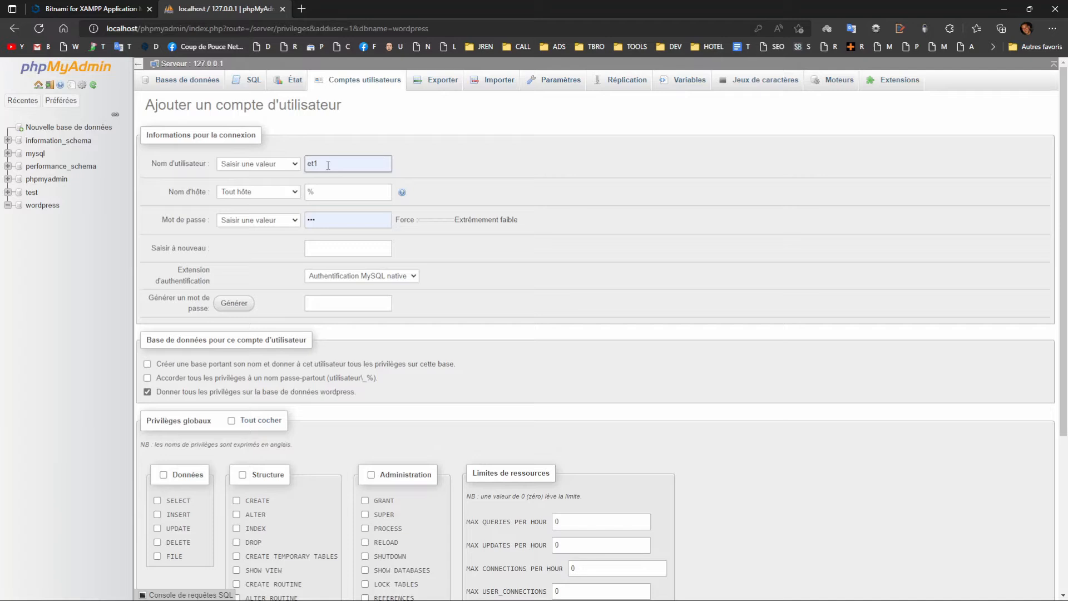
pyautogui.click(281, 165)
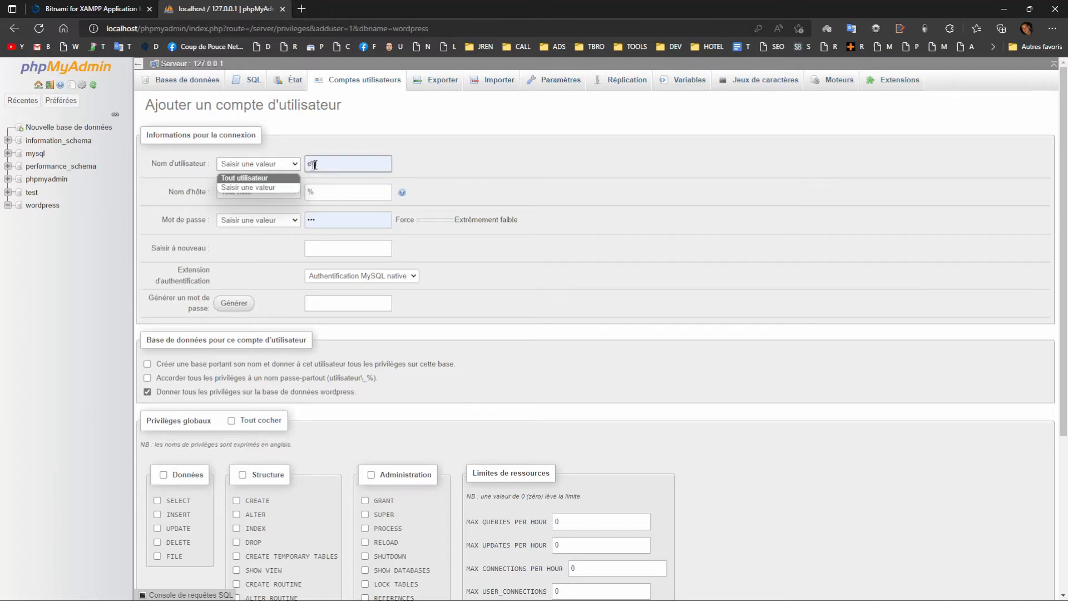
pyautogui.click(270, 179)
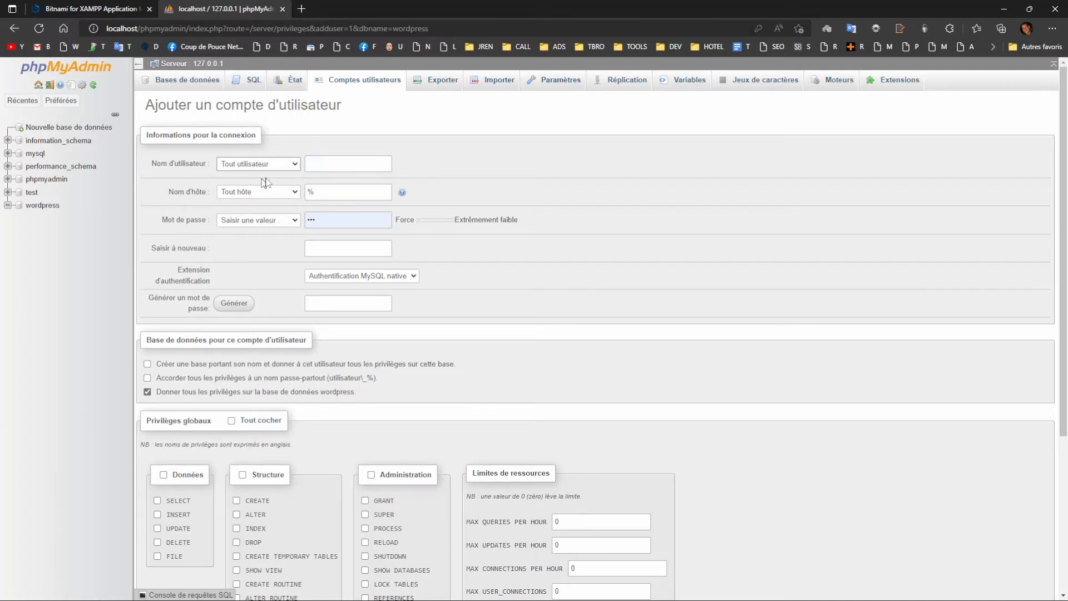
pyautogui.click(325, 162)
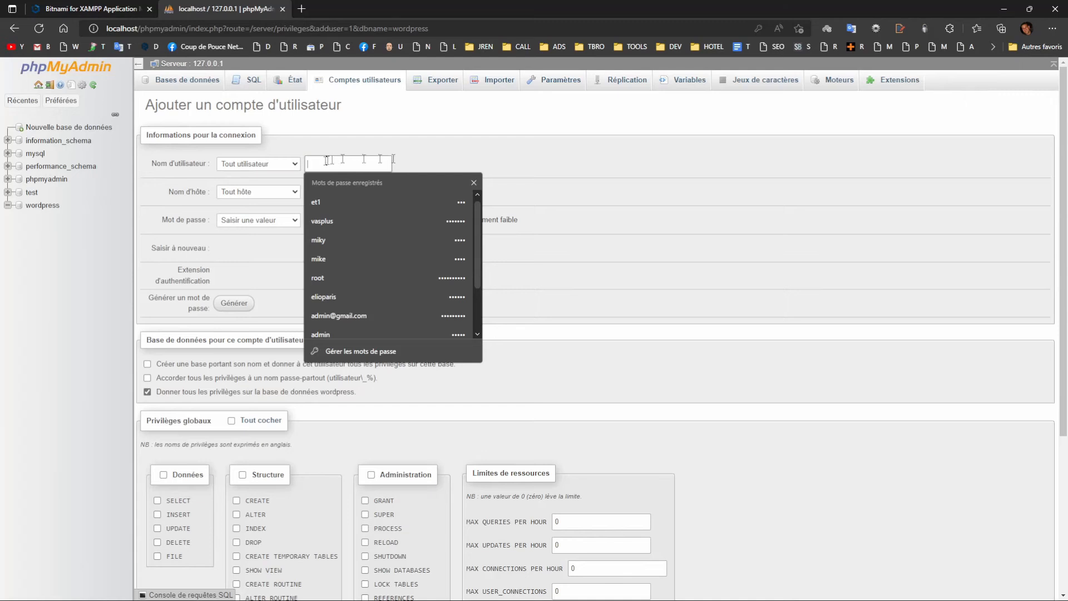
pyautogui.click(417, 162)
pyautogui.click(353, 166)
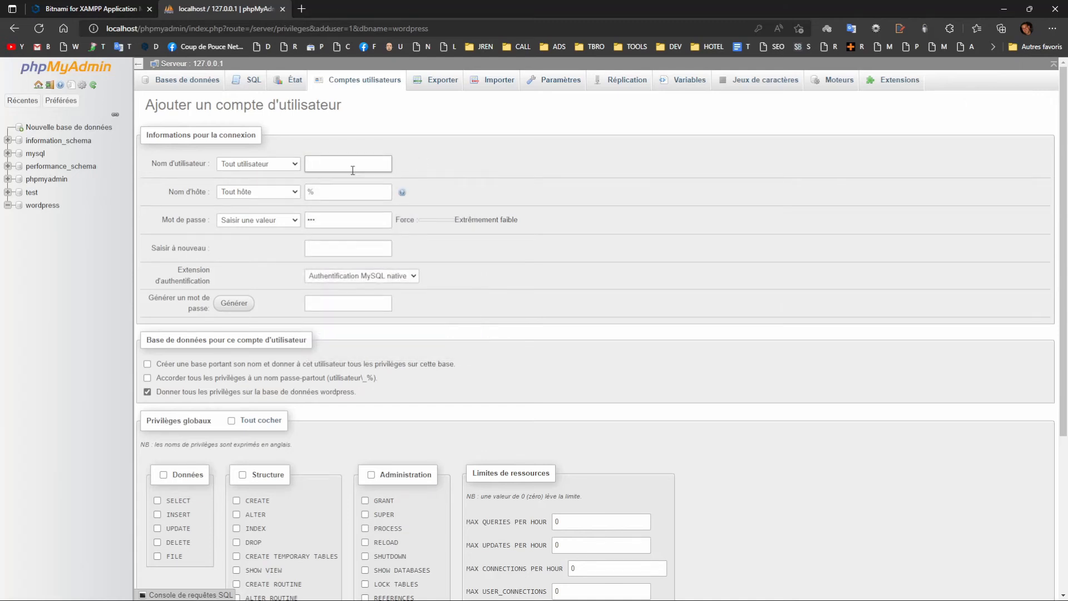
# Copy the identifier webmaster2 from the Notepad notes and enter it as the new account's user name in phpMyAdmin.
pyautogui.click(165, 588)
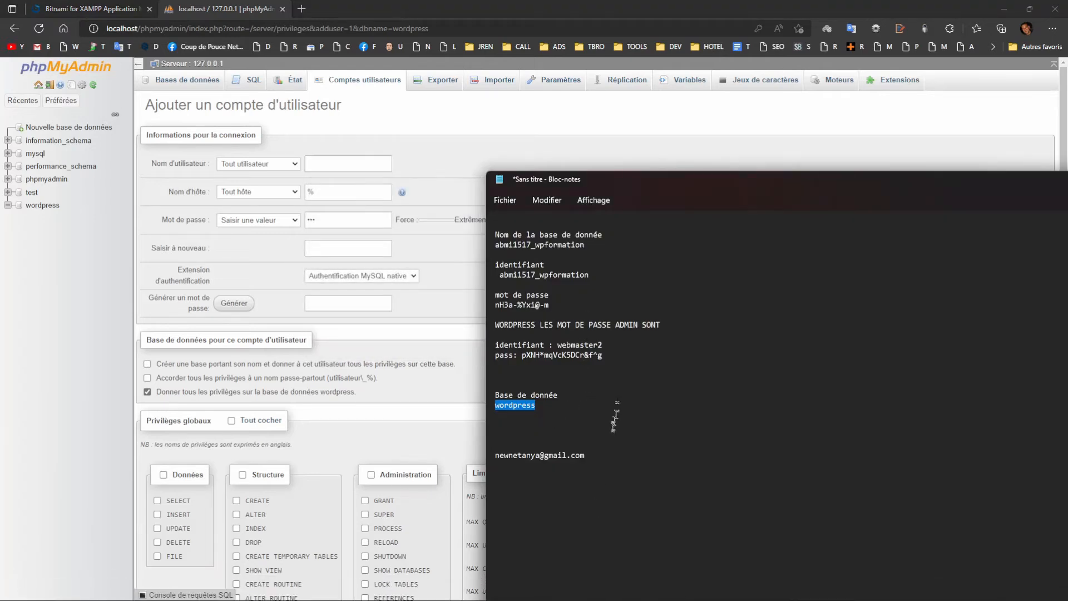
pyautogui.moveTo(603, 346); pyautogui.dragTo(560, 346)
pyautogui.hotkey('ctrl', 'c')
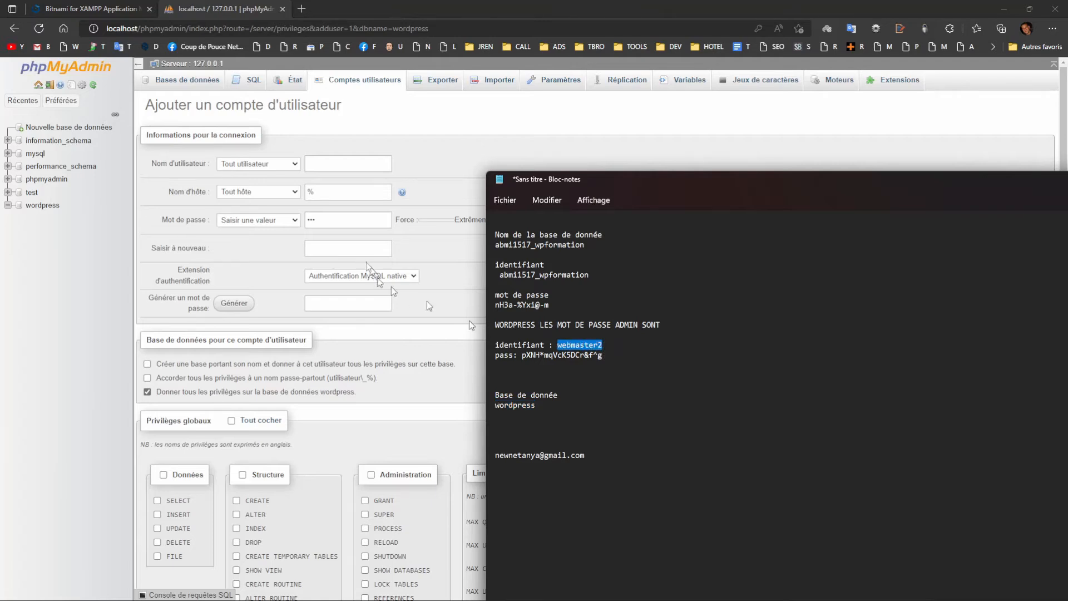
pyautogui.click(311, 164)
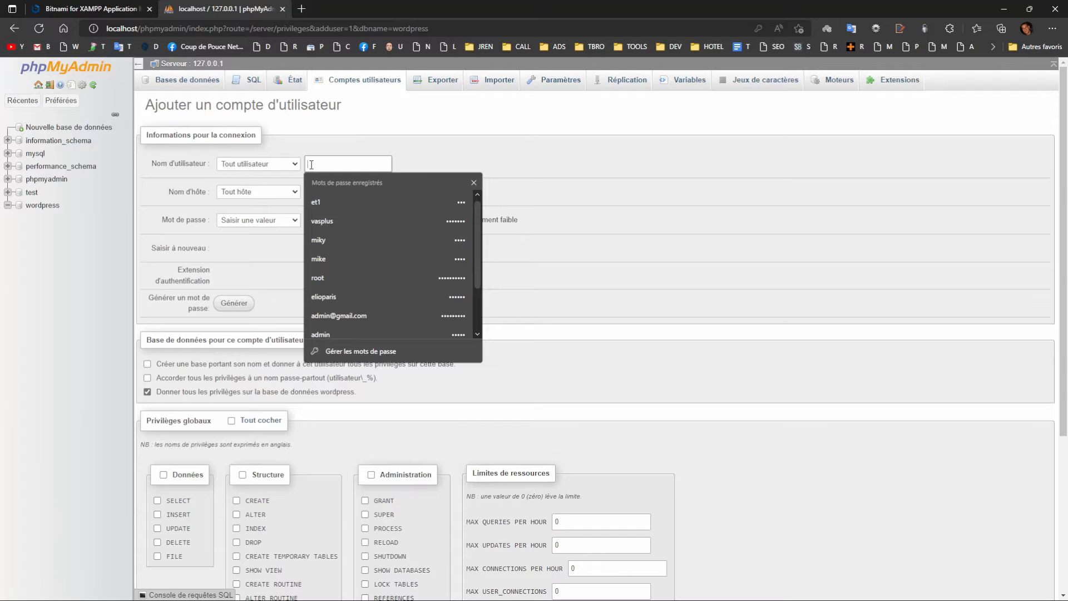
pyautogui.hotkey('ctrl', 'v')
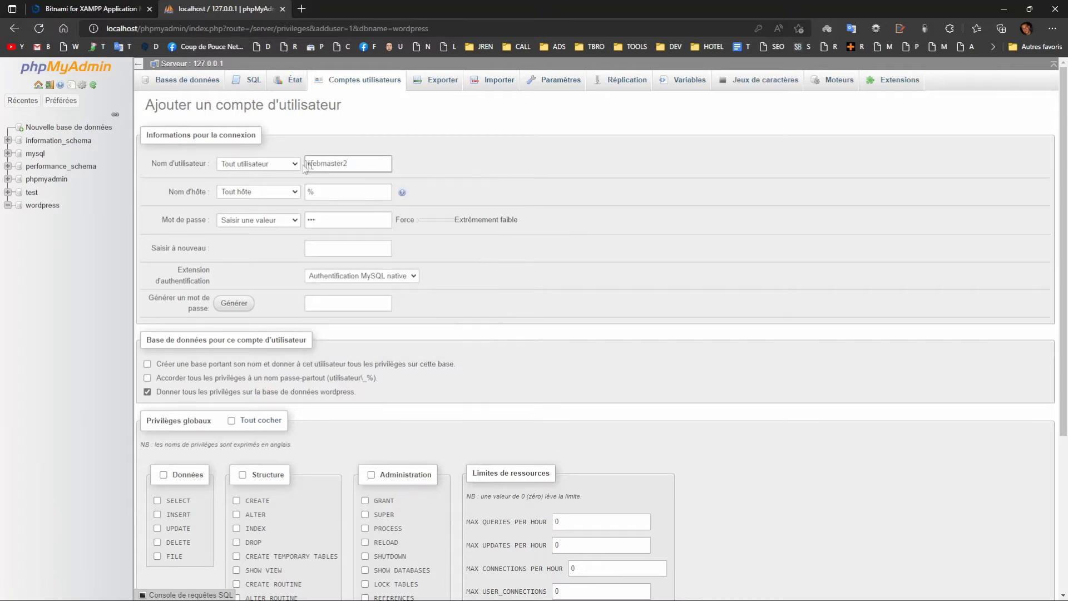
# Review the host name choices for the new account and choose Tout hôte.
pyautogui.click(295, 193)
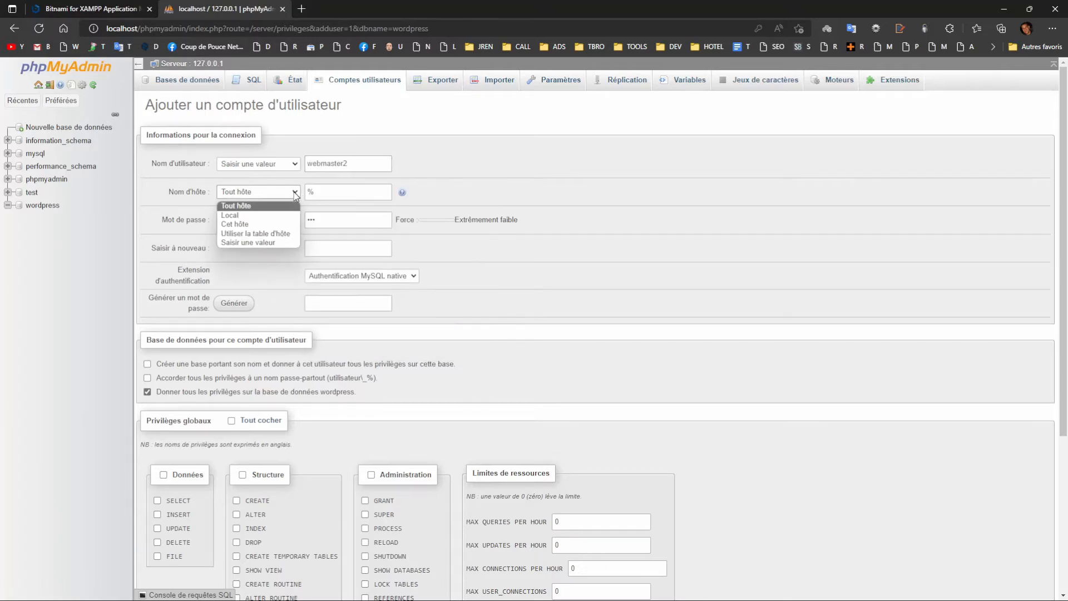
pyautogui.click(295, 195)
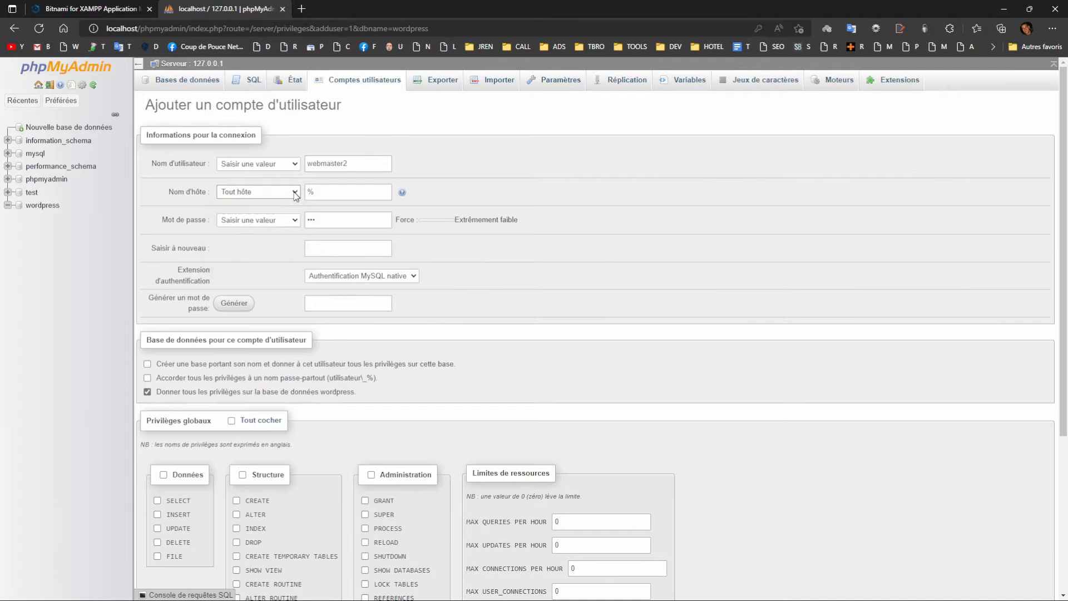
pyautogui.click(297, 194)
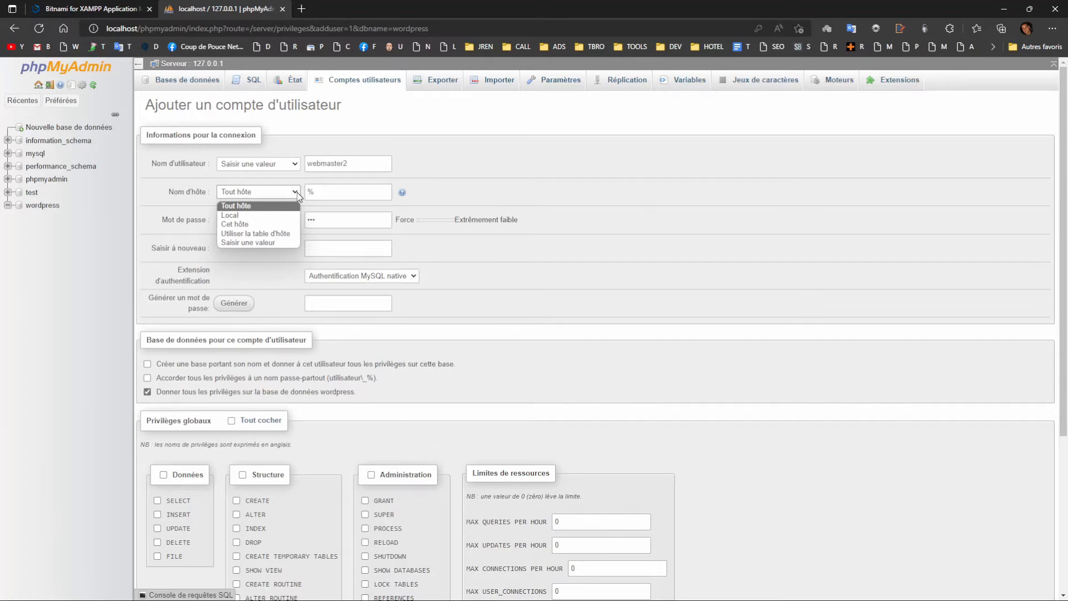
pyautogui.click(254, 212)
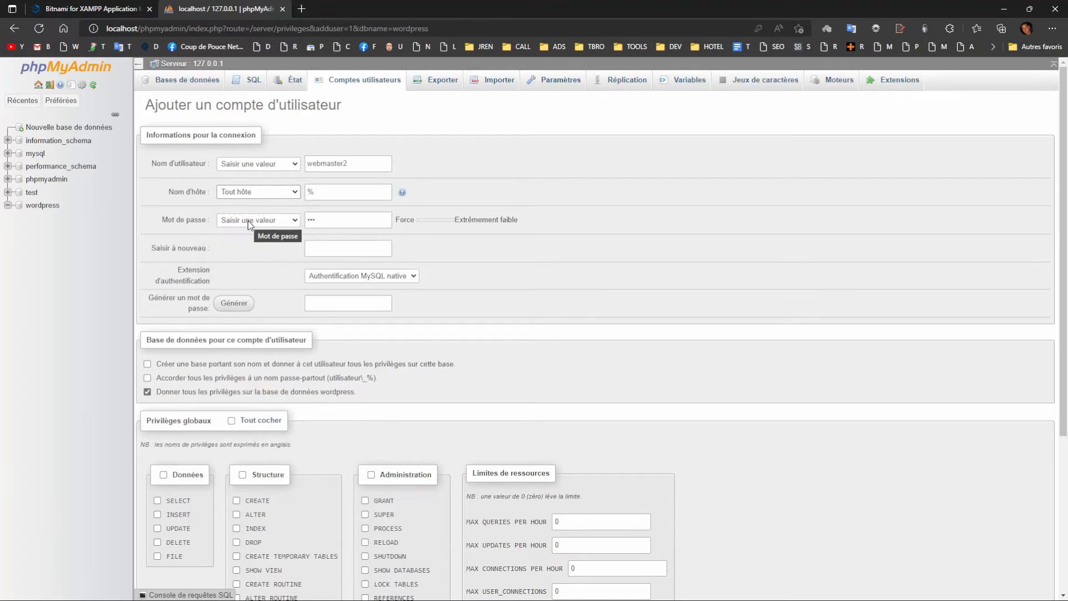
# Keep the password option at Saisir une valeur, generate a password for the account, and copy it.
pyautogui.click(295, 221)
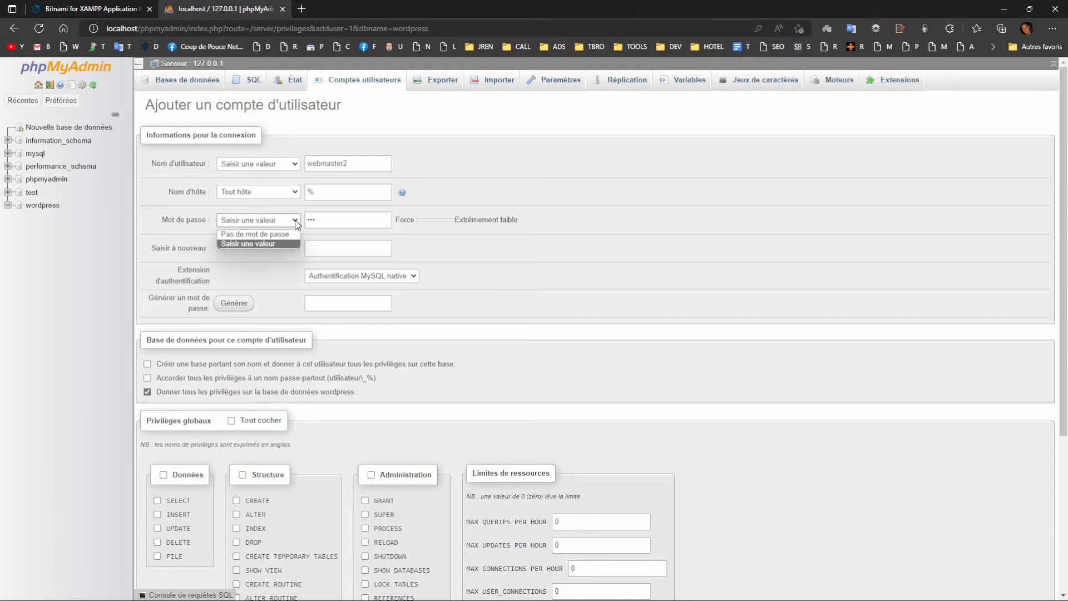
pyautogui.click(295, 222)
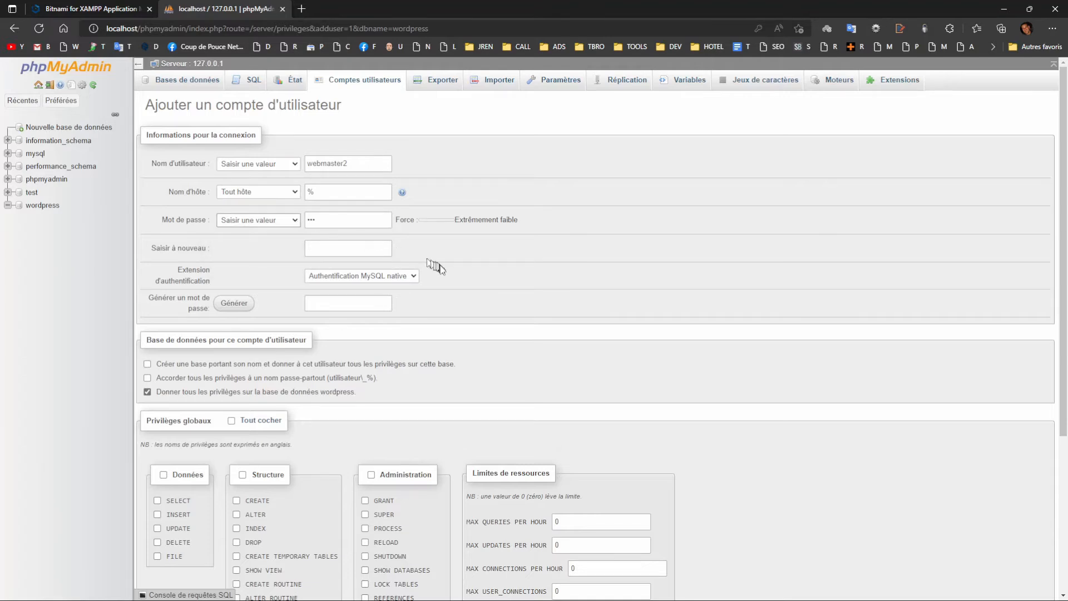
pyautogui.click(233, 308)
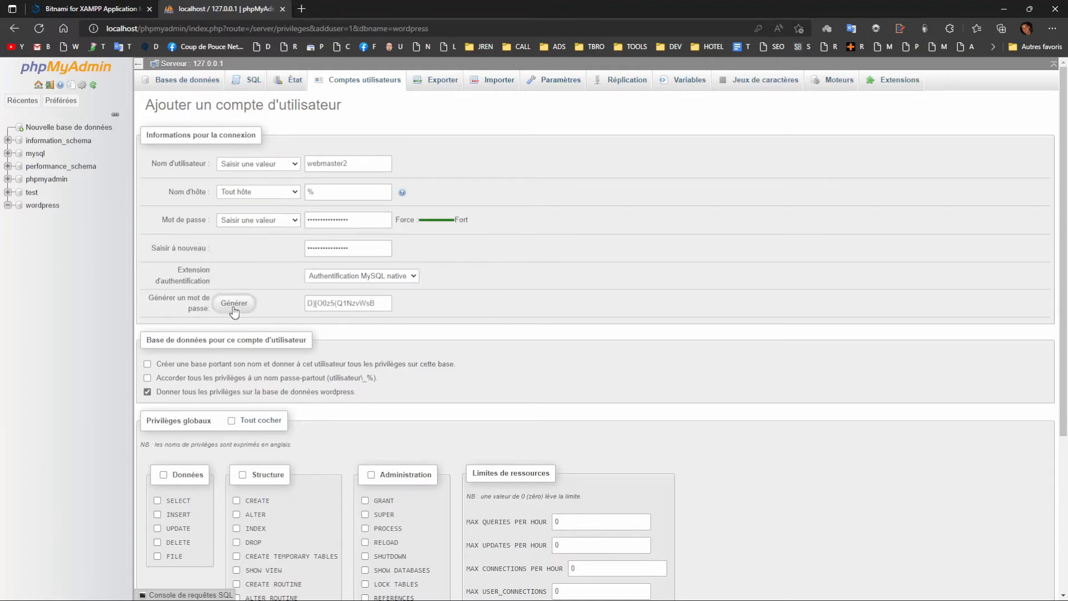
pyautogui.press('Tab')
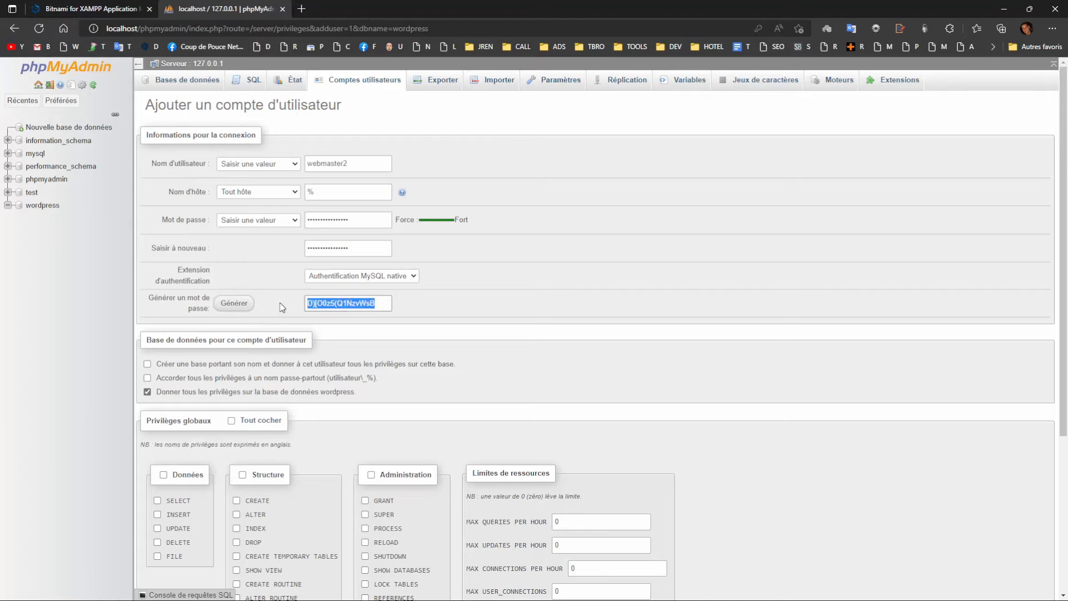
# Switch to Notepad and delete the e-mail address at the end of the notes.
pyautogui.moveTo(311, 598)
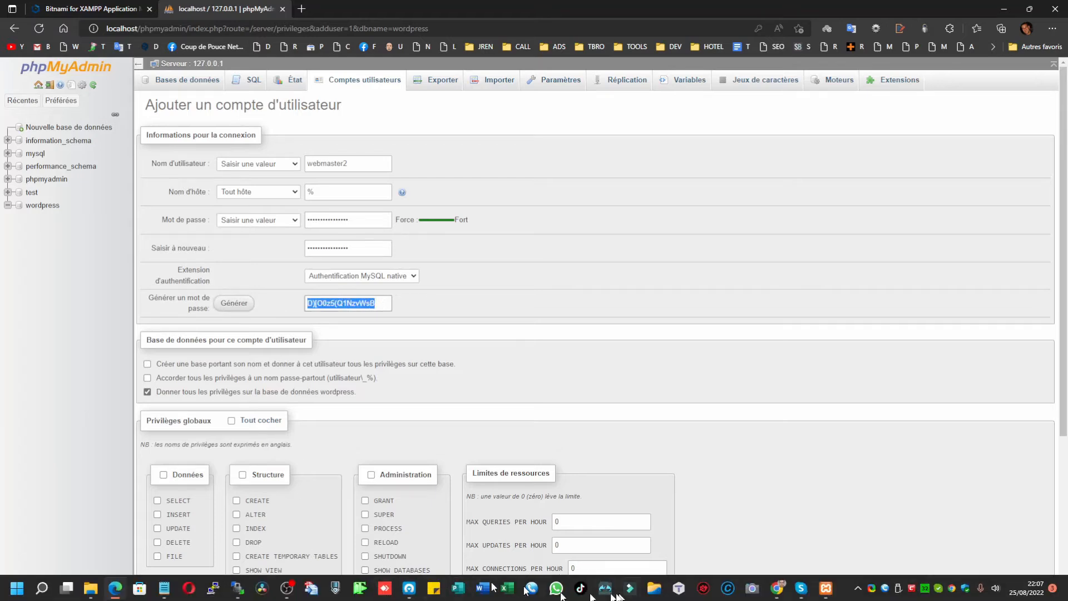
pyautogui.click(164, 588)
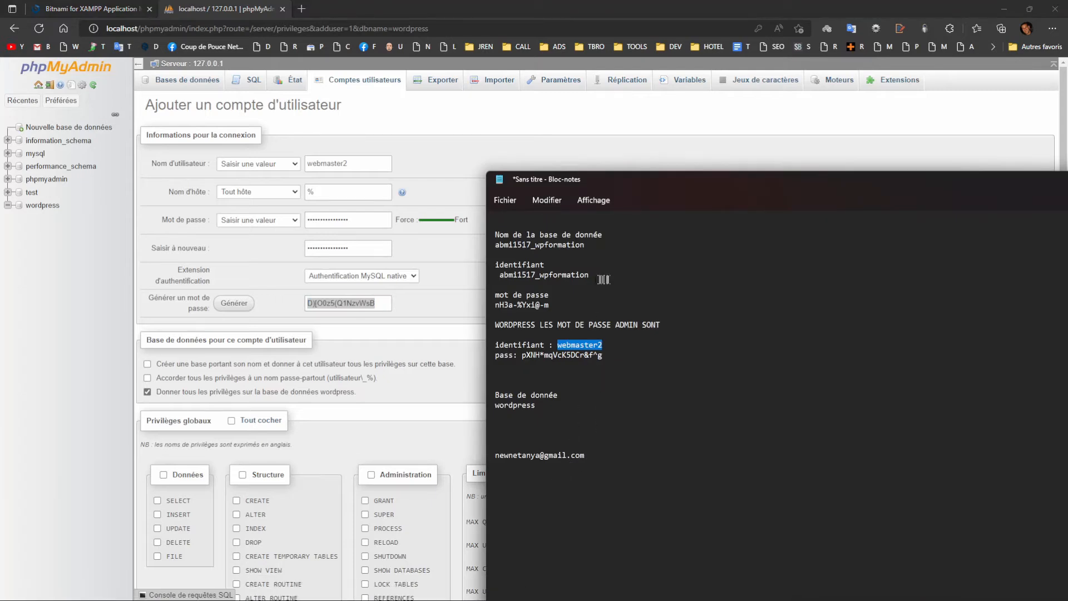
pyautogui.moveTo(495, 455); pyautogui.dragTo(592, 463)
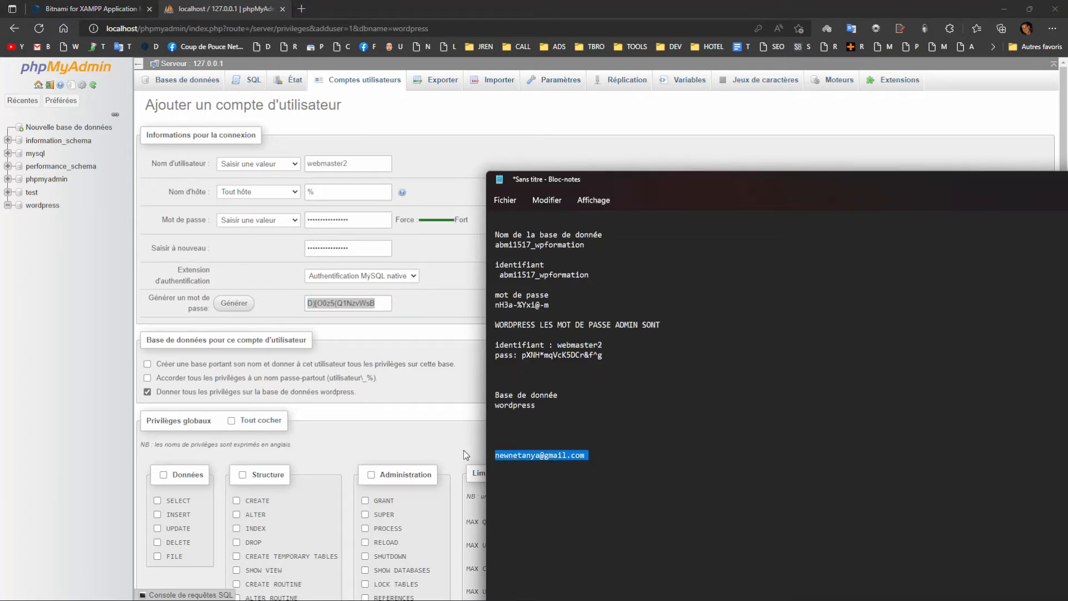
pyautogui.press('Delete')
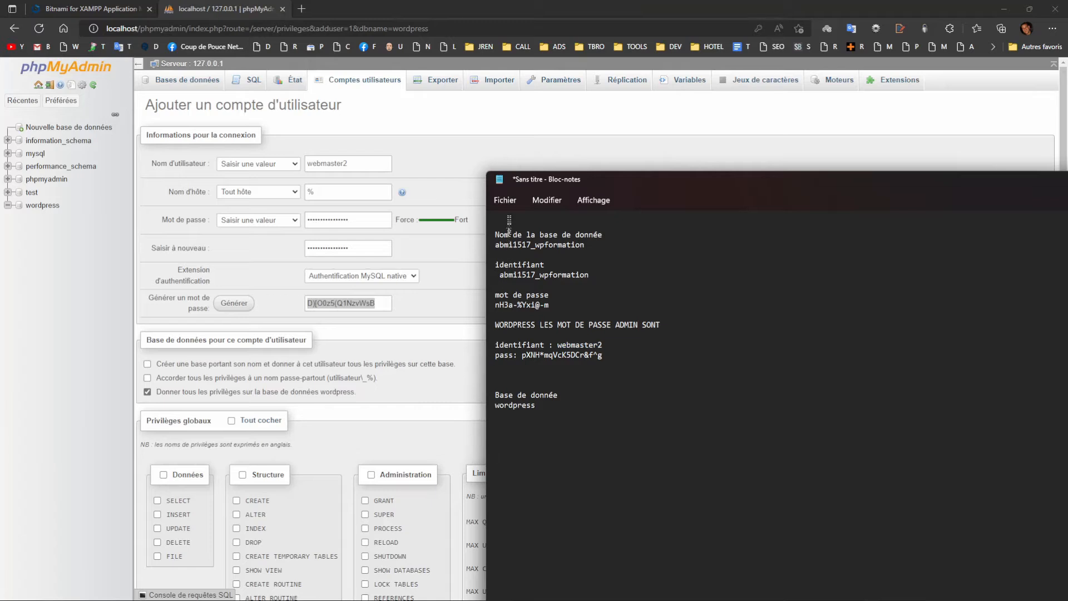
# Insert blank lines at the start of the notes and write Nom de la base with wordpress beneath it.
pyautogui.press('Return')
pyautogui.press('Return')
pyautogui.press('Return')
pyautogui.press('Return')
pyautogui.press('Return')
pyautogui.press('Return')
pyautogui.press('Return')
pyautogui.press('Return')
pyautogui.press('Return')
pyautogui.press('Return')
pyautogui.press('Return')
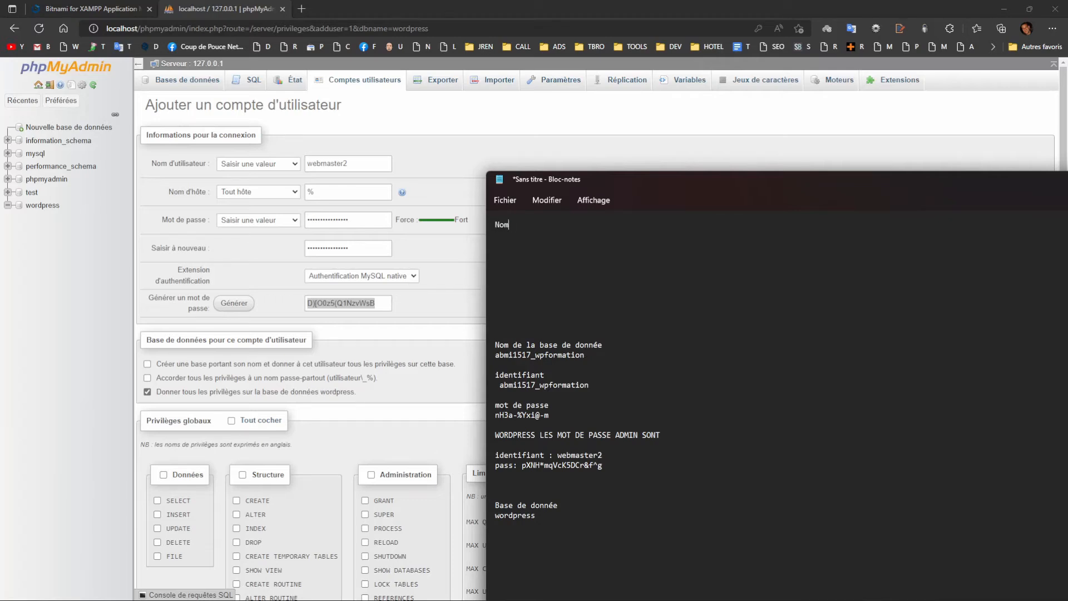
pyautogui.write('Nom de la base')
pyautogui.press('Return')
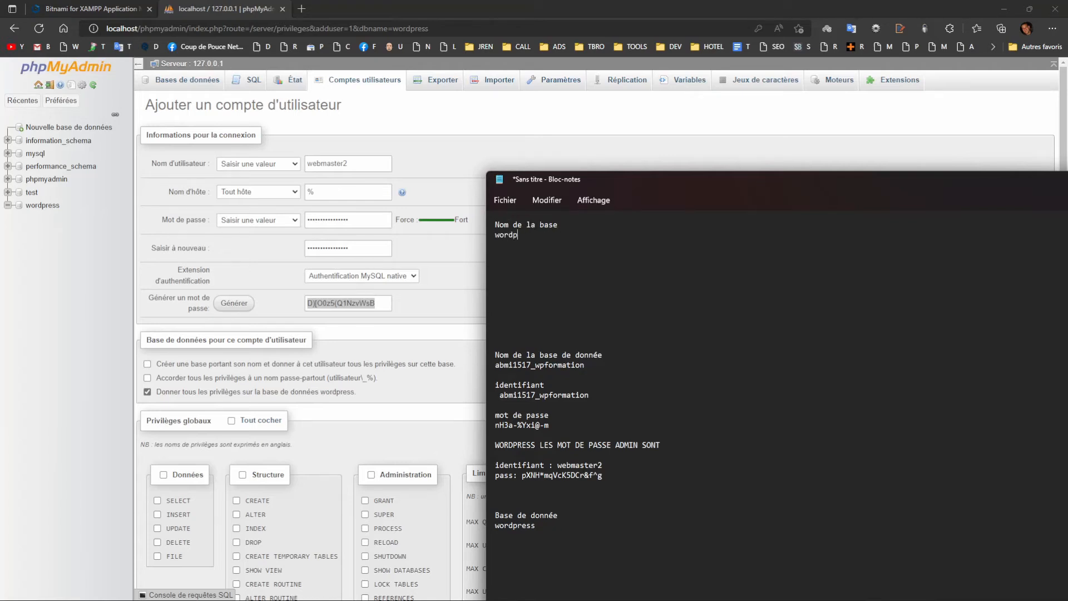
pyautogui.press('Return')
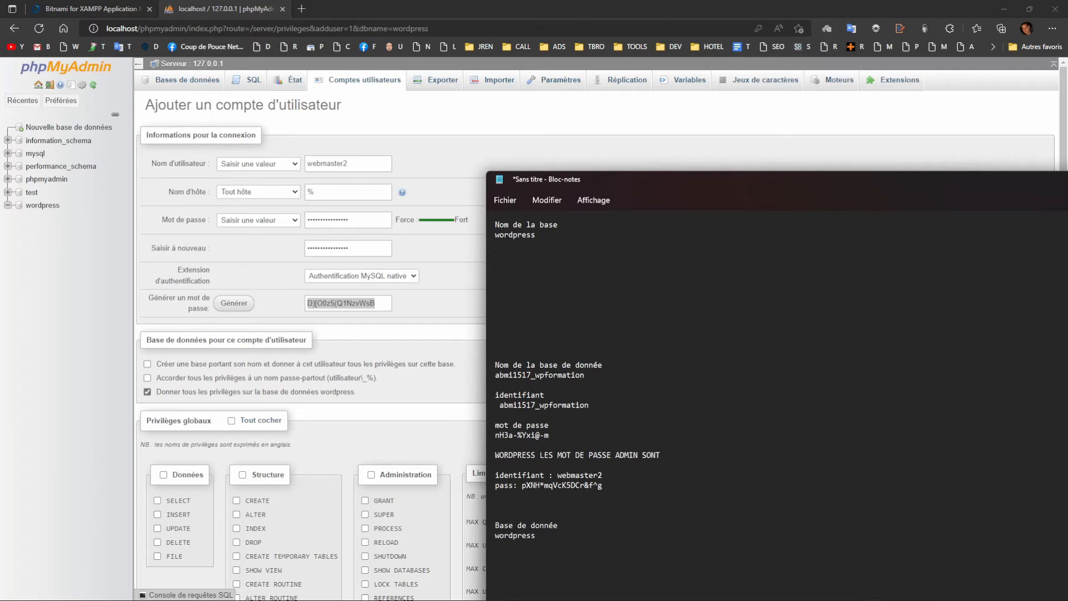
# Add the line id: webmaster2 to the notes and paste the generated account password on the line below.
pyautogui.press('Return')
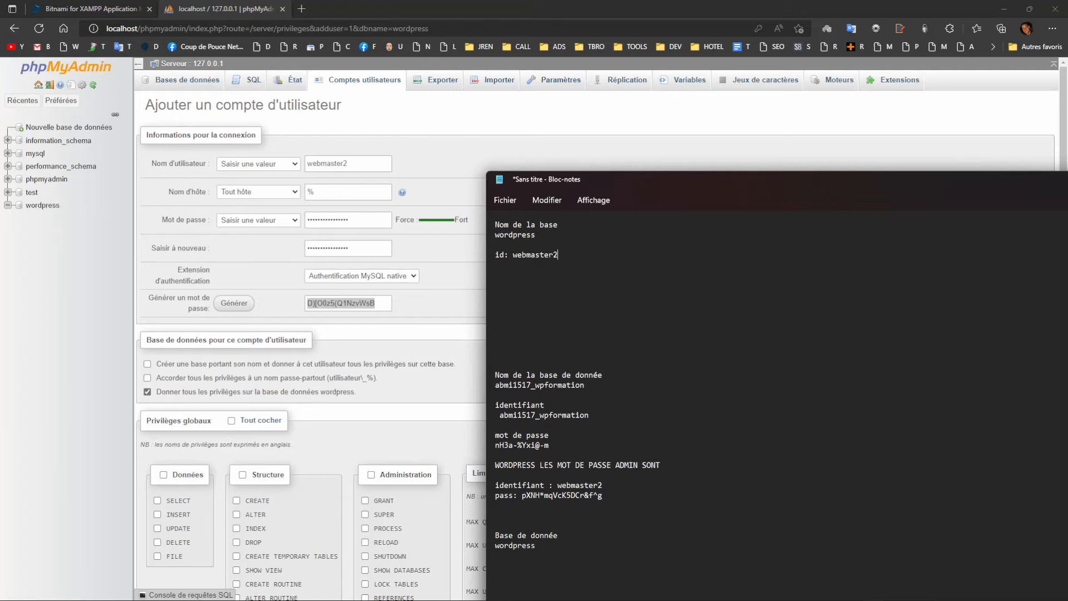
pyautogui.press('Return')
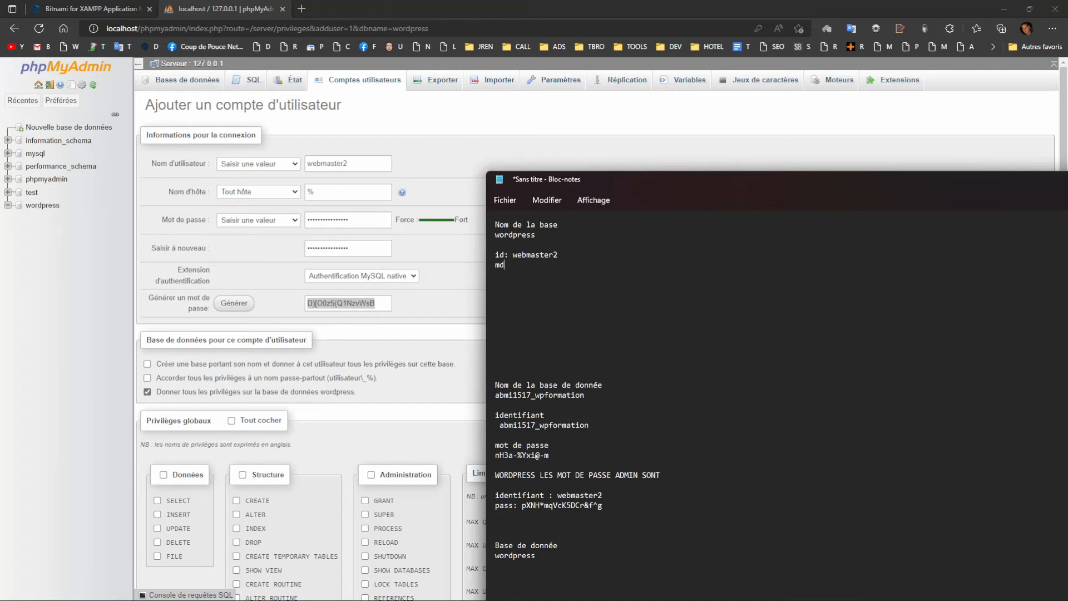
pyautogui.hotkey('ctrl', 'v')
# Return to phpMyAdmin, select all global privileges for the new account, and create it.
pyautogui.click(259, 422)
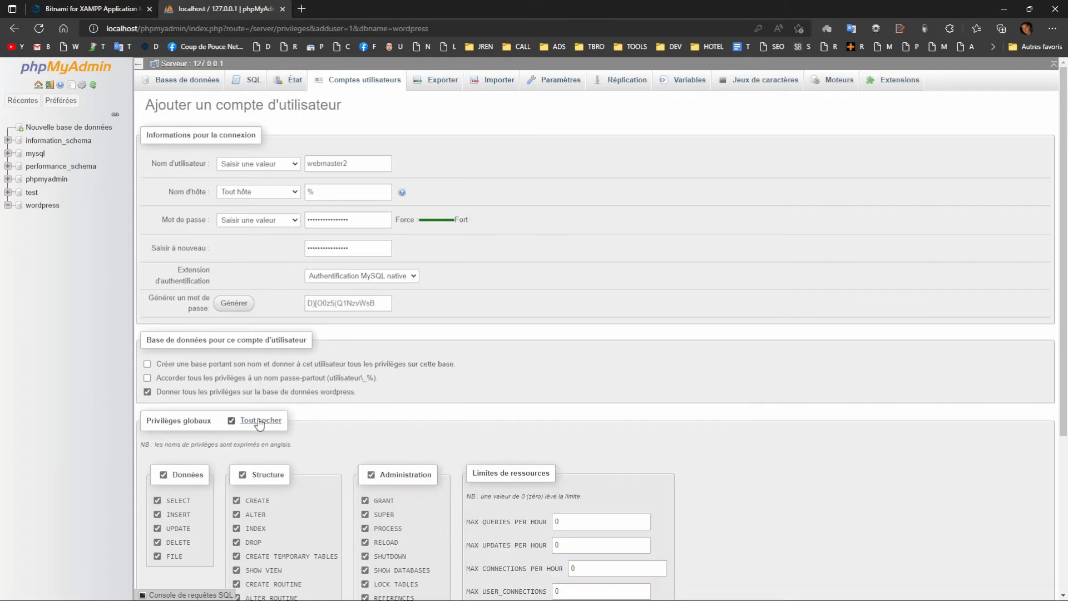
pyautogui.scroll(-4, 259, 423)
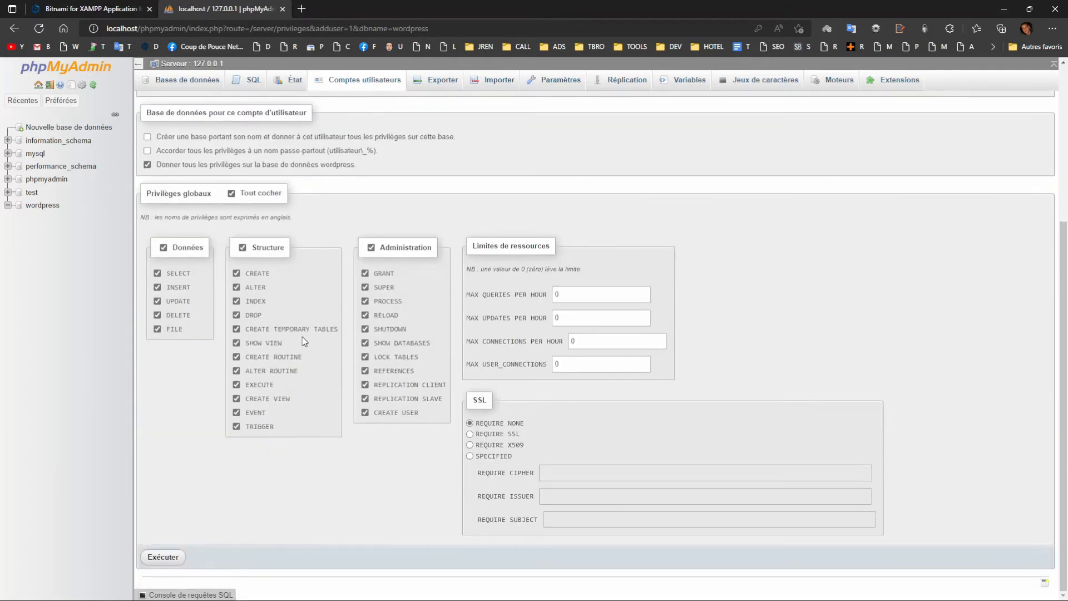
pyautogui.scroll(4, 232, 326)
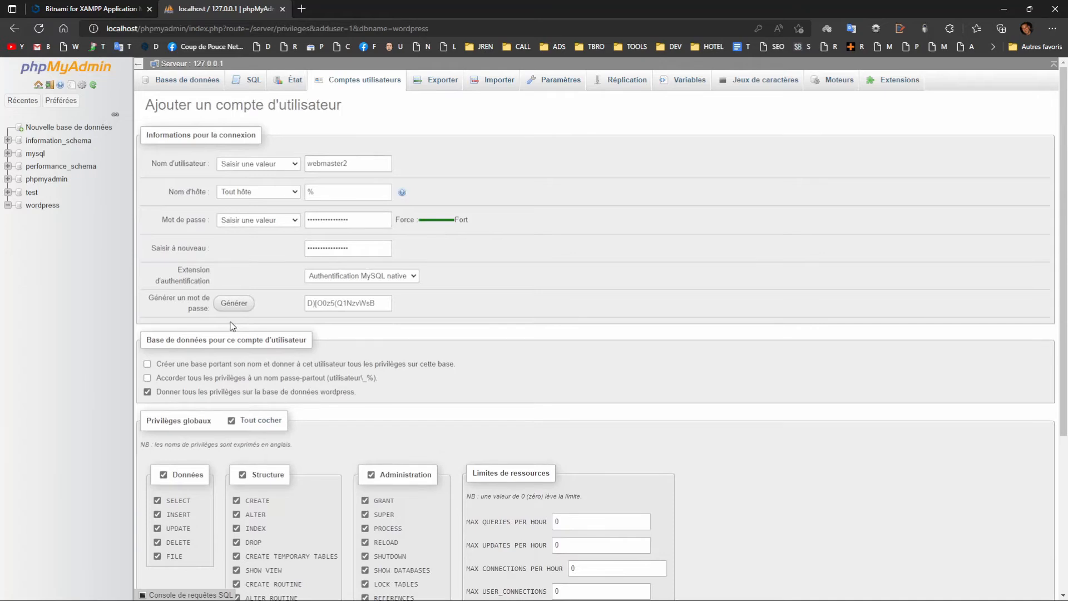
pyautogui.scroll(-4, 232, 326)
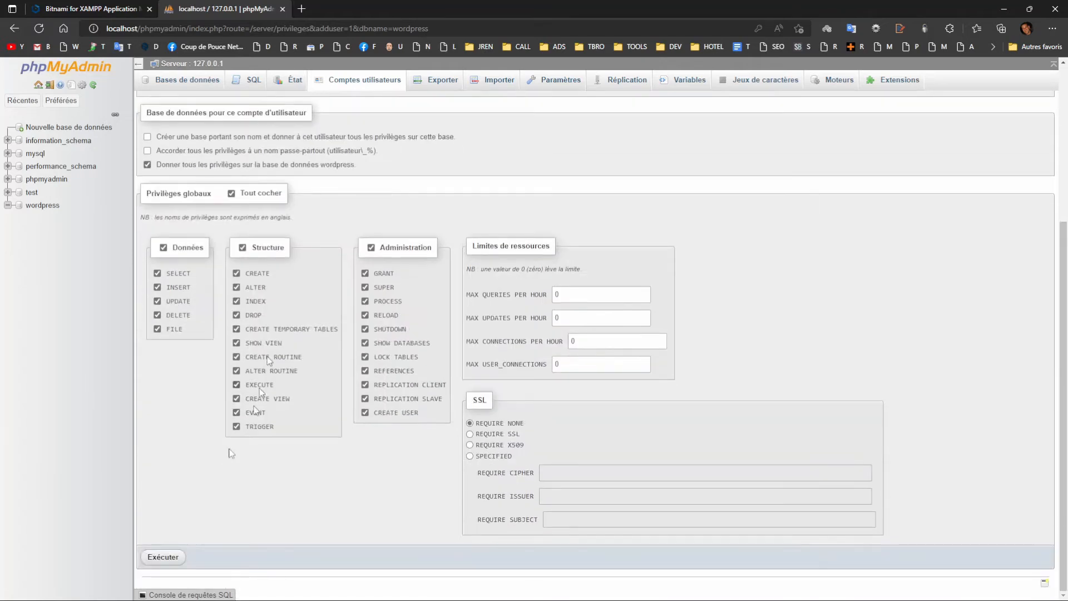
pyautogui.click(177, 558)
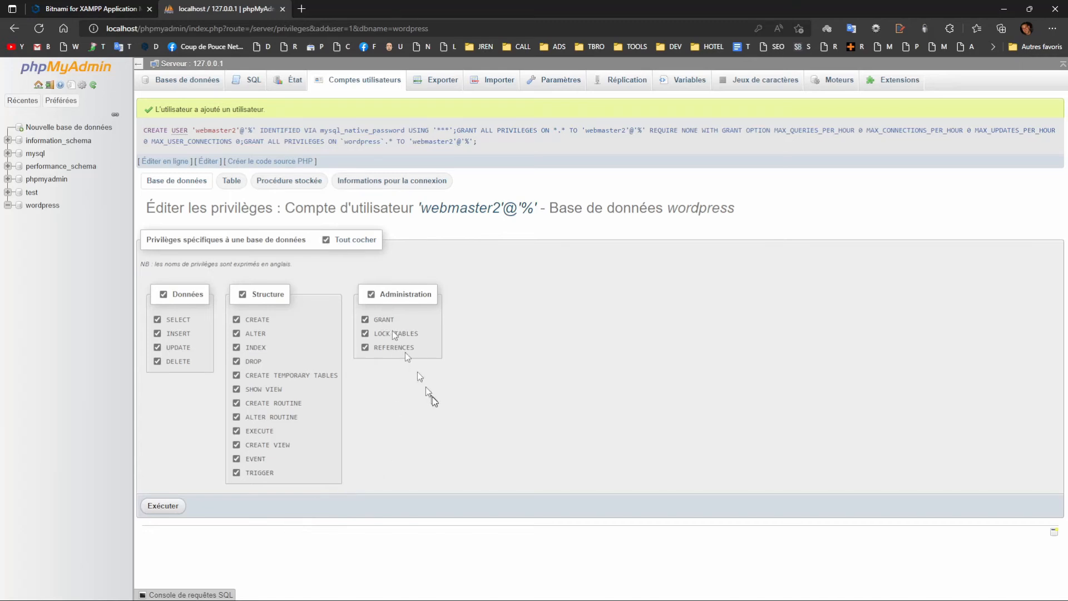
# Apply all wordpress-specific privileges to webmaster2 and reopen the wordpress database's list of users with access.
pyautogui.click(162, 506)
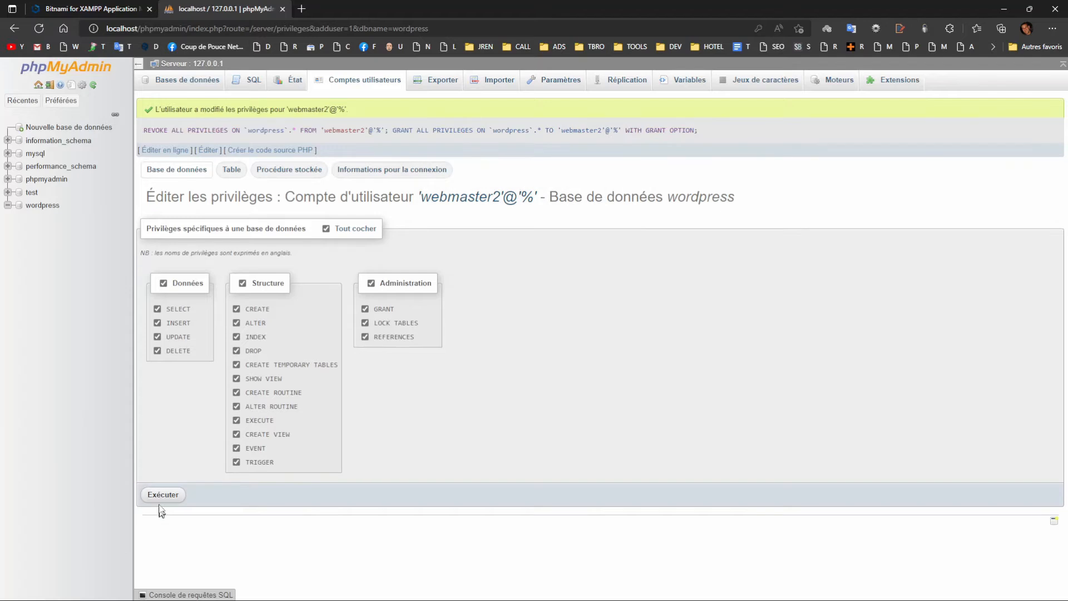
pyautogui.click(44, 207)
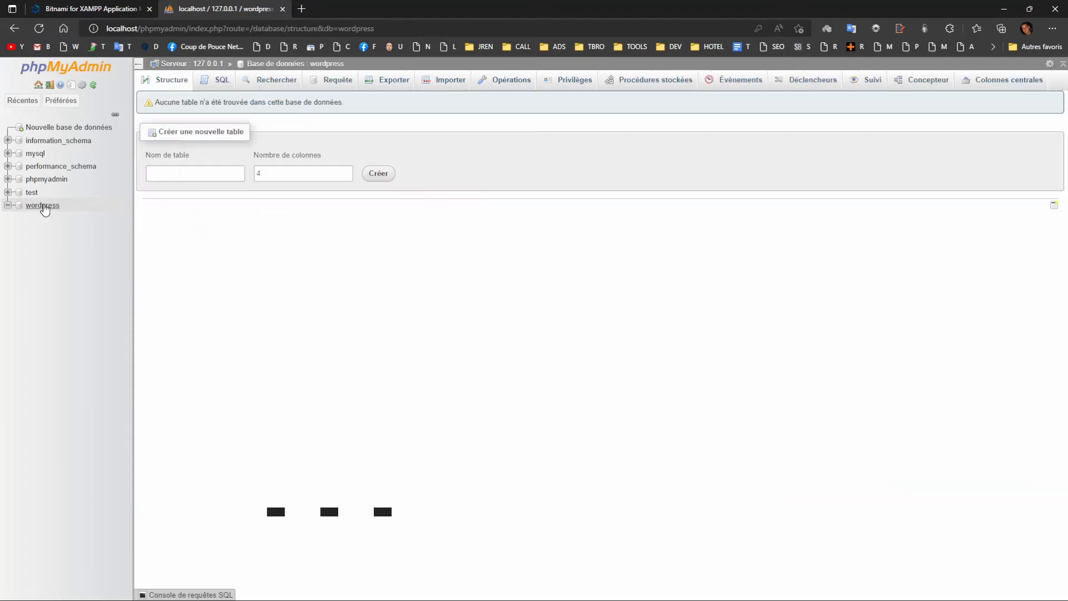
pyautogui.click(567, 82)
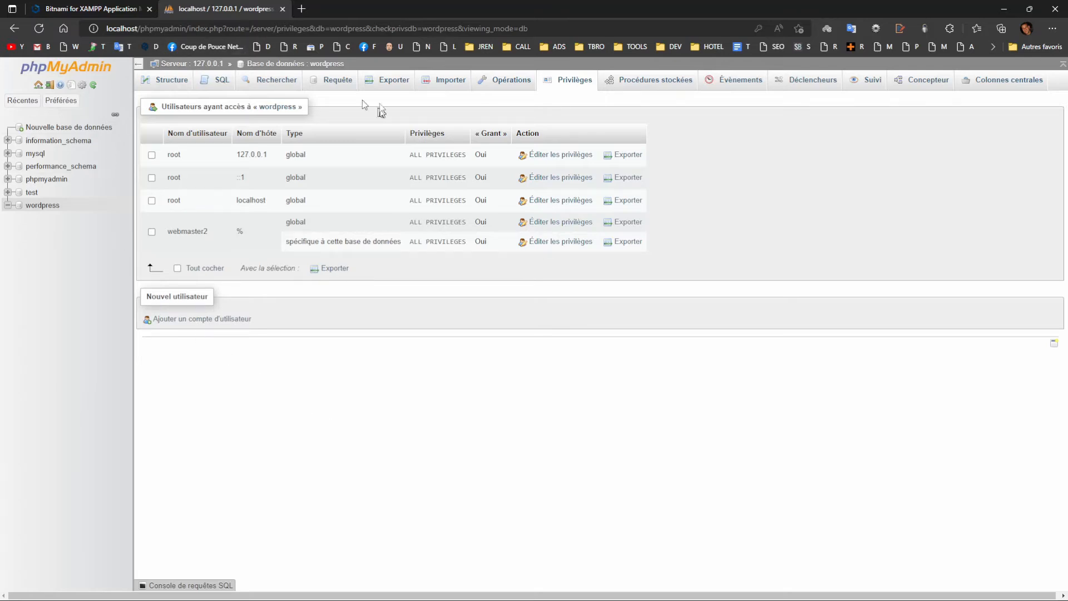
# Search the web for "wordpress donwload" in a new tab and open the French WordPress.org download page.
pyautogui.click(302, 8)
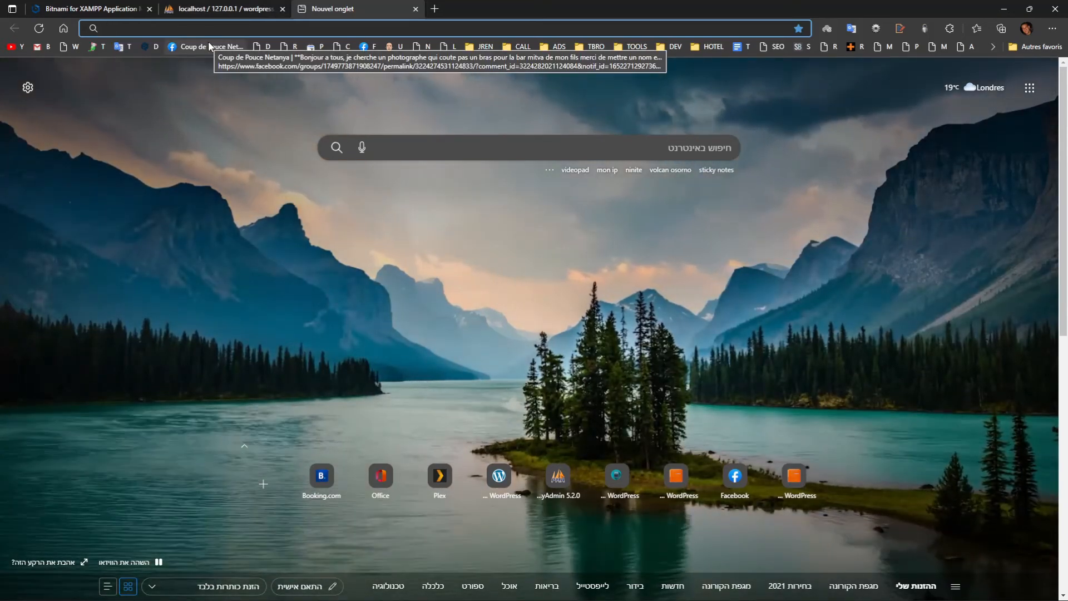
pyautogui.write('wordpress ')
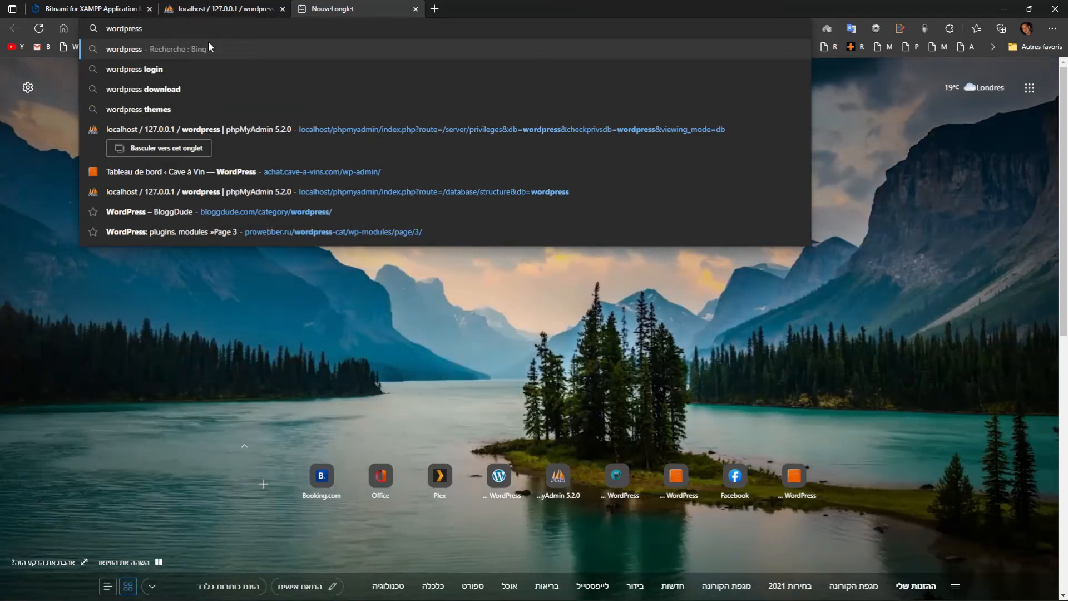
pyautogui.write('donwload')
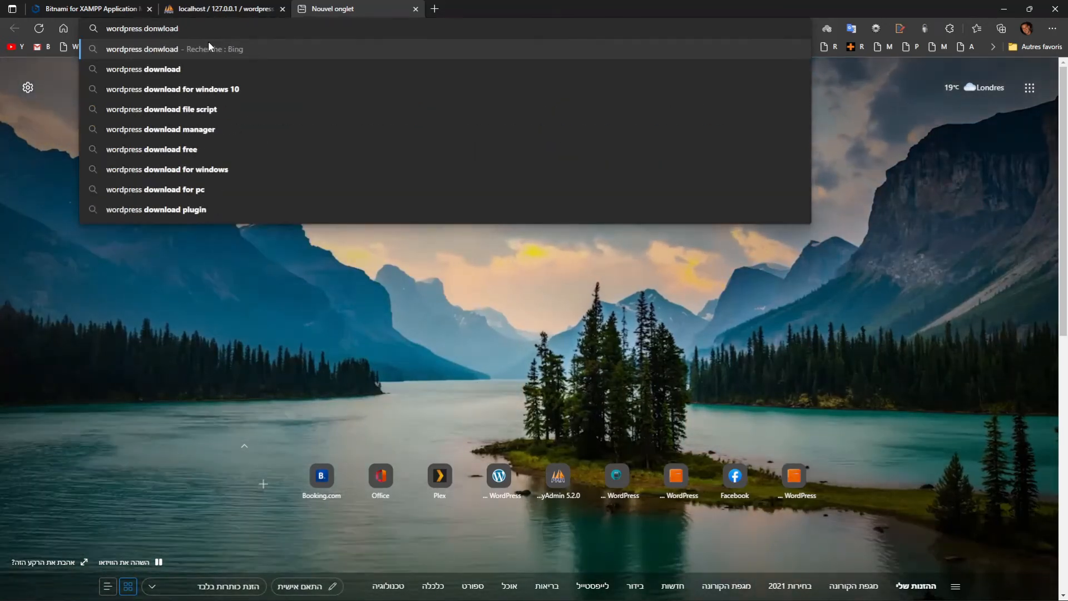
pyautogui.press('Return')
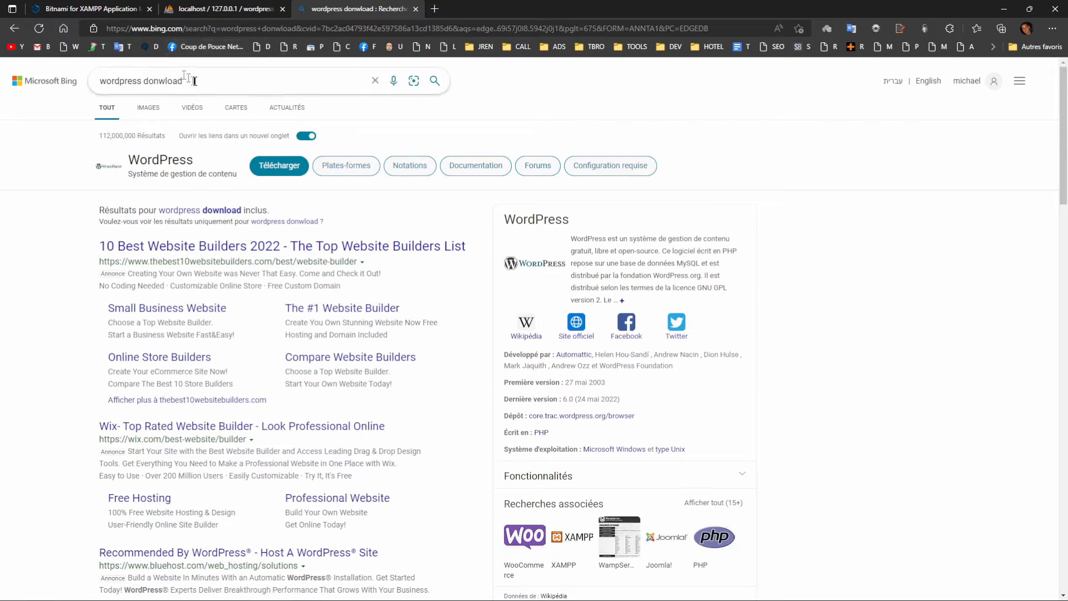
pyautogui.moveTo(192, 81); pyautogui.dragTo(136, 81)
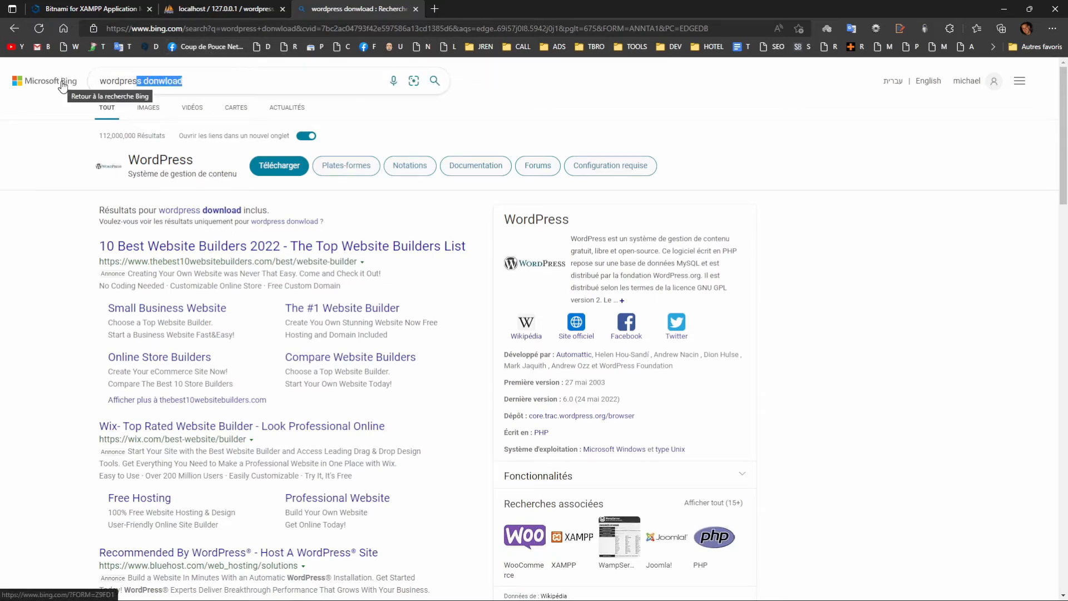
pyautogui.scroll(-10, 254, 312)
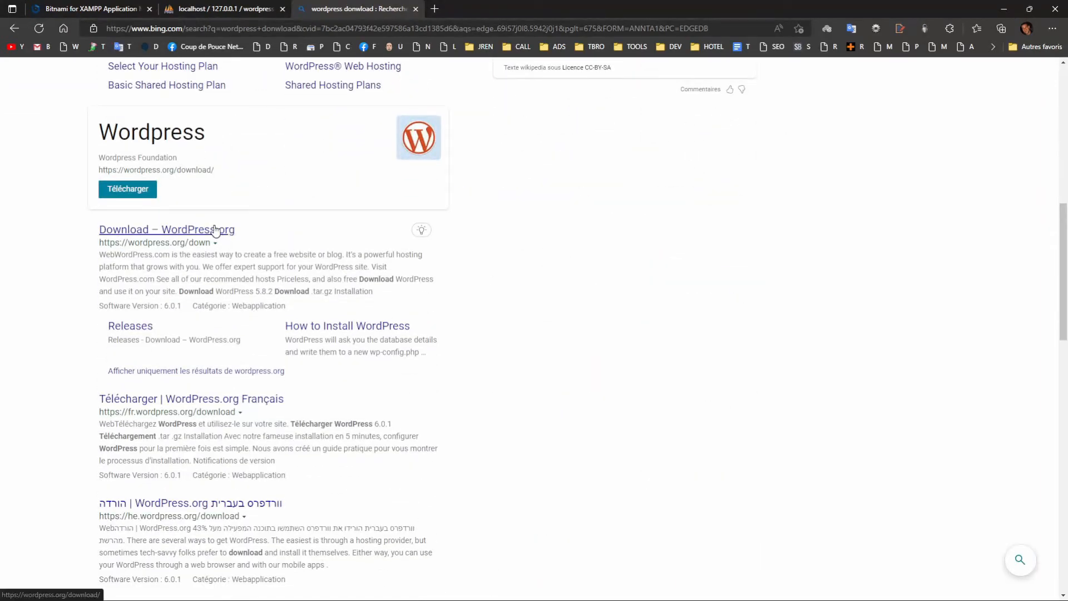
pyautogui.click(228, 410)
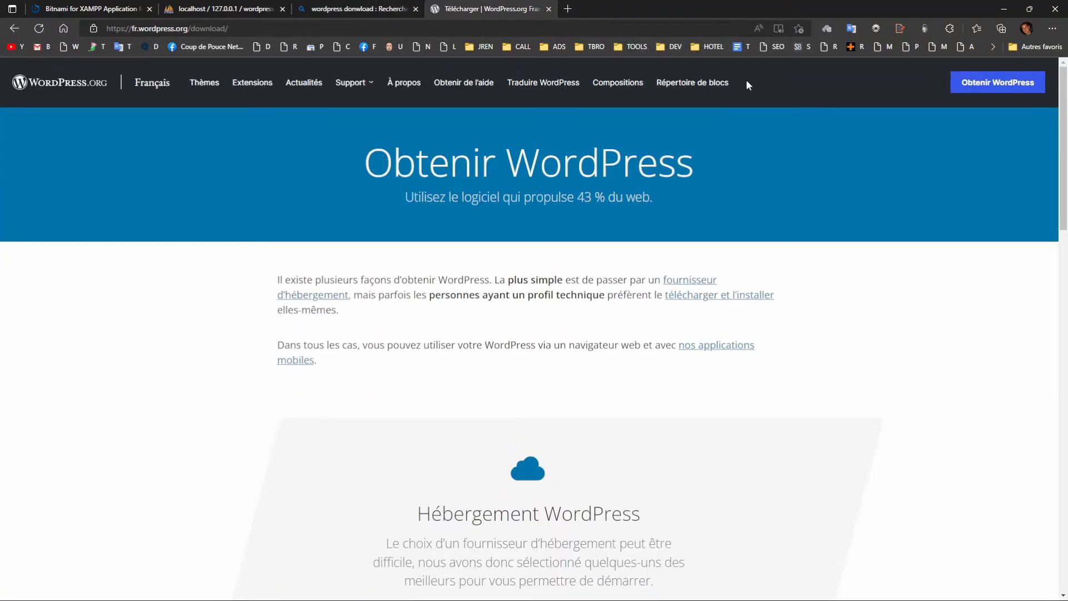
# Request the WordPress 6.0.1 download, then close the browser without saving the file.
pyautogui.scroll(-10, 466, 222)
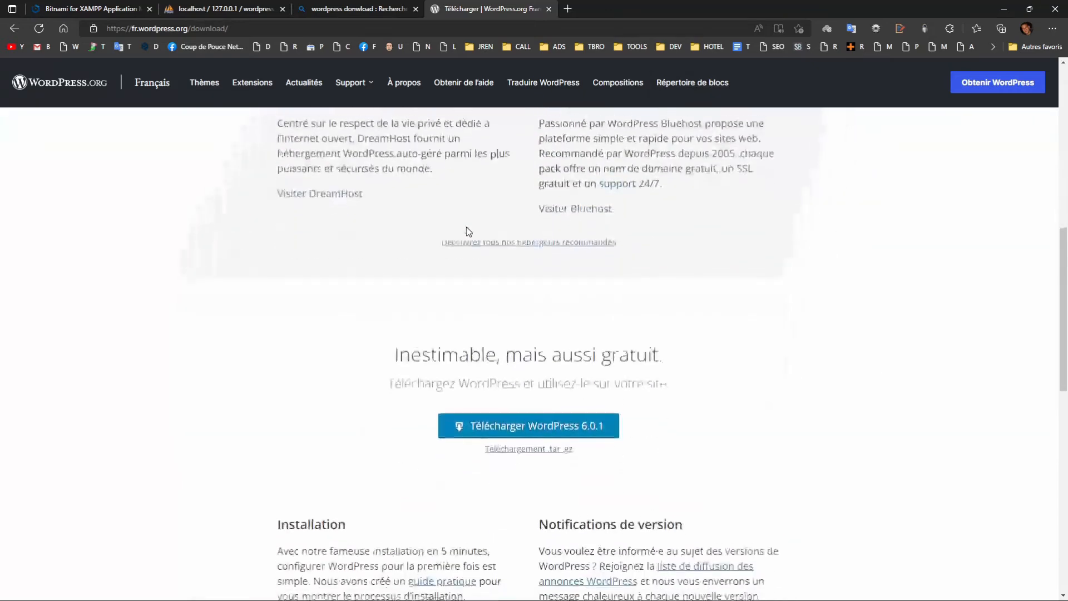
pyautogui.click(552, 431)
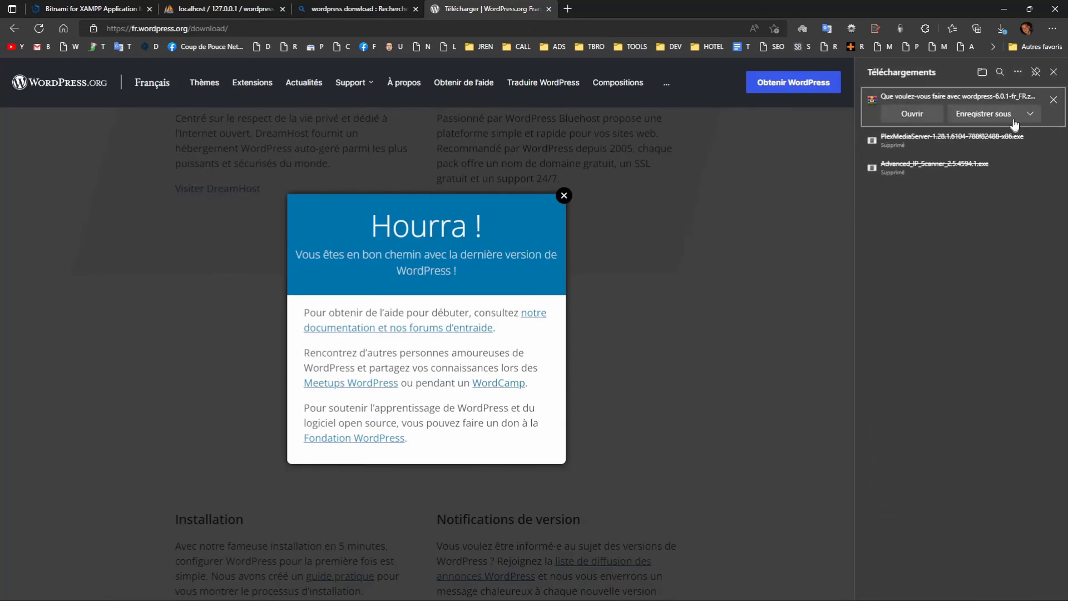
pyautogui.click(1055, 8)
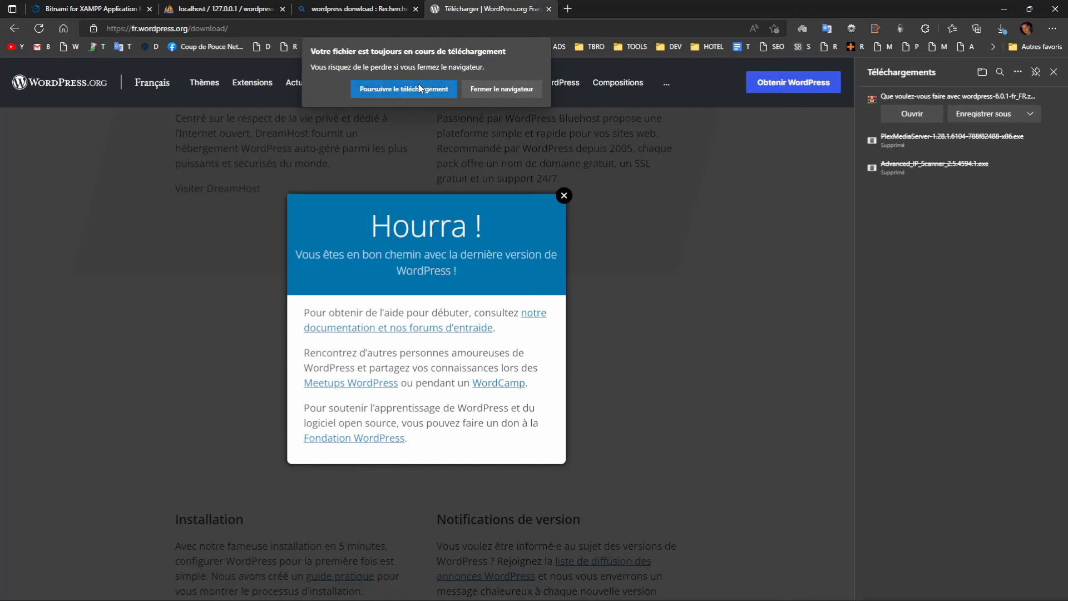
pyautogui.click(430, 88)
pyautogui.click(1055, 8)
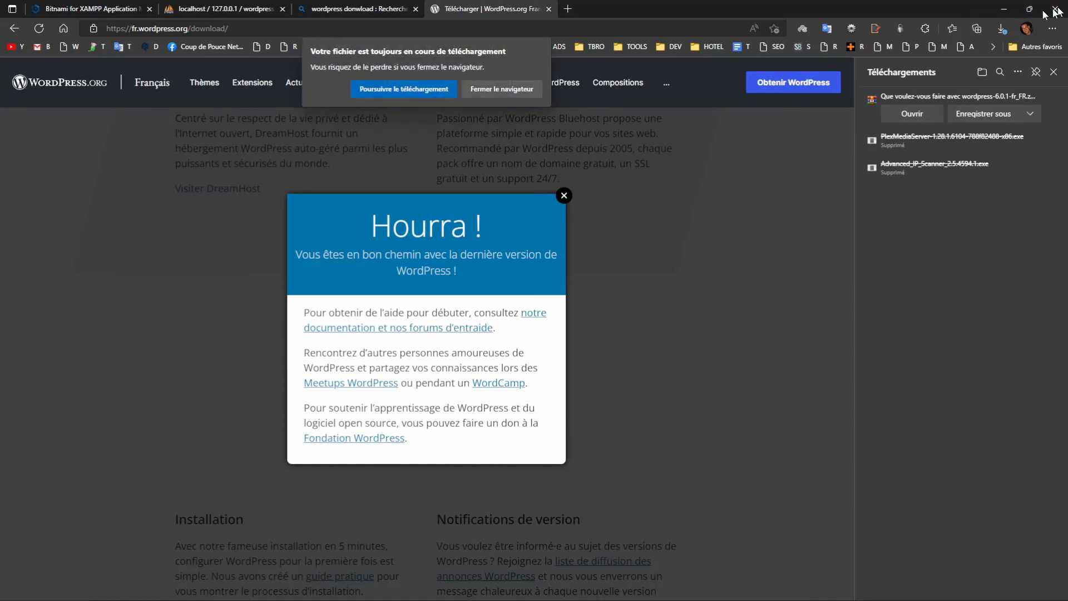
pyautogui.click(520, 88)
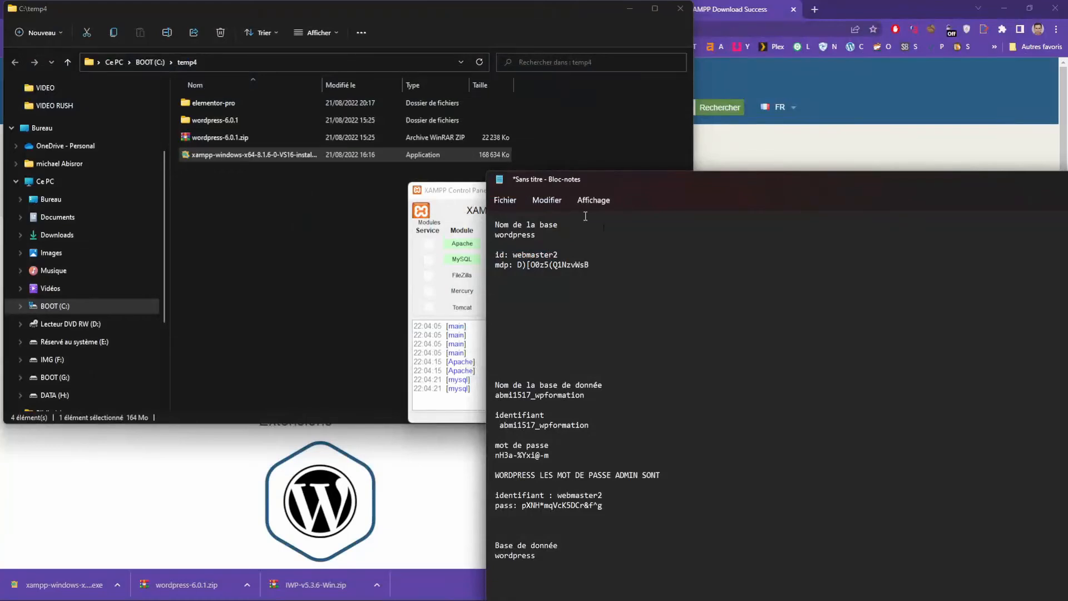
# Switch to File Explorer at C:\temp4, look inside the wordpress-6.0.1 folder and return to temp4.
pyautogui.click(291, 257)
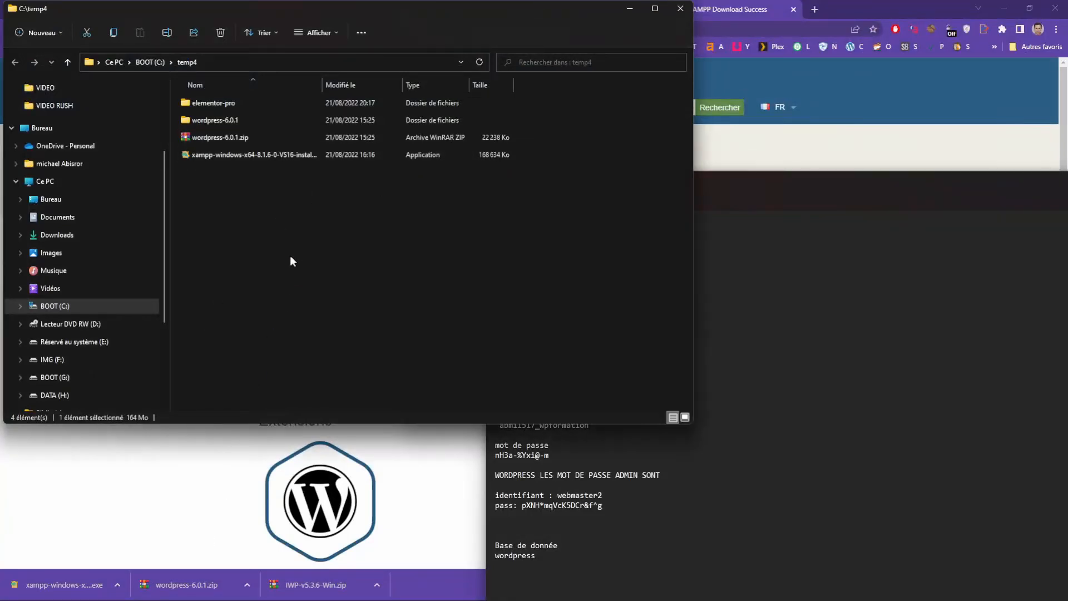
pyautogui.click(220, 119)
pyautogui.doubleClick(219, 116)
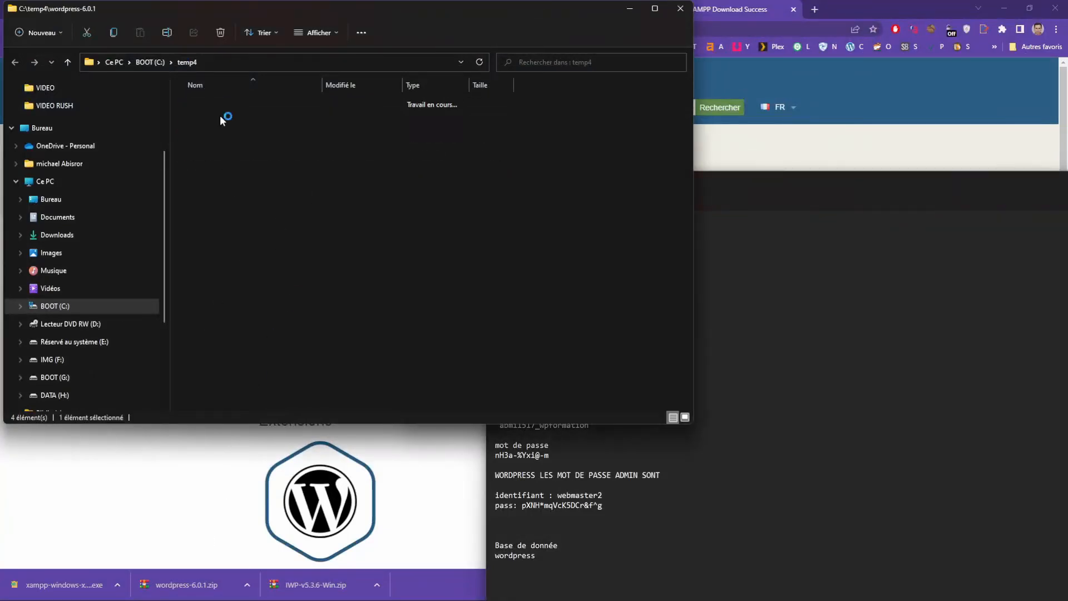
pyautogui.click(189, 62)
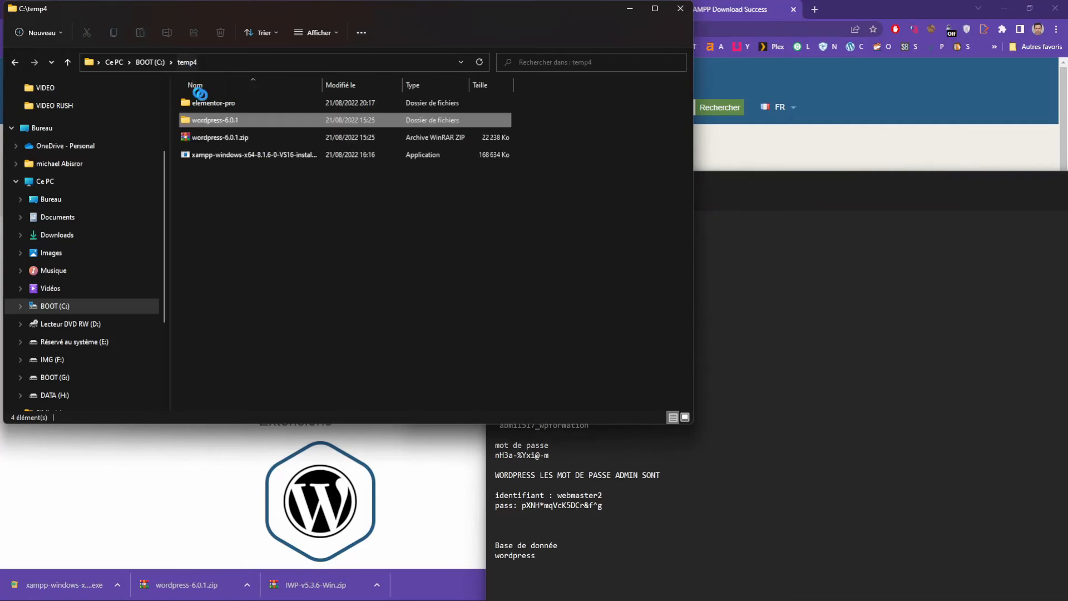
# Extract the wordpress-6.0.1.zip archive into a wordpress-6.0.1 folder within C:\temp4.
pyautogui.click(222, 137)
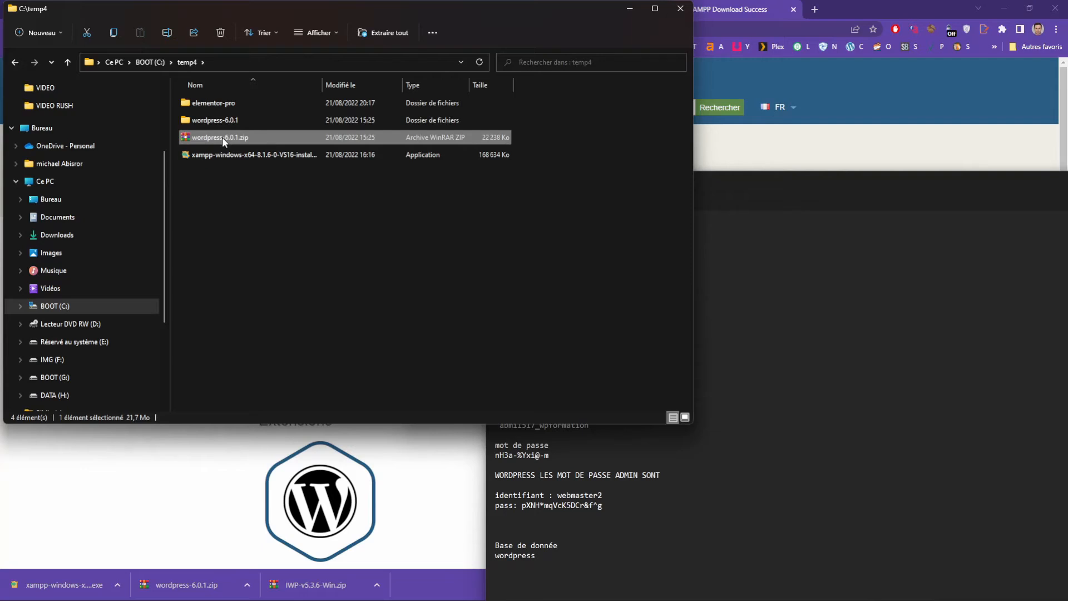
pyautogui.rightClick(222, 137)
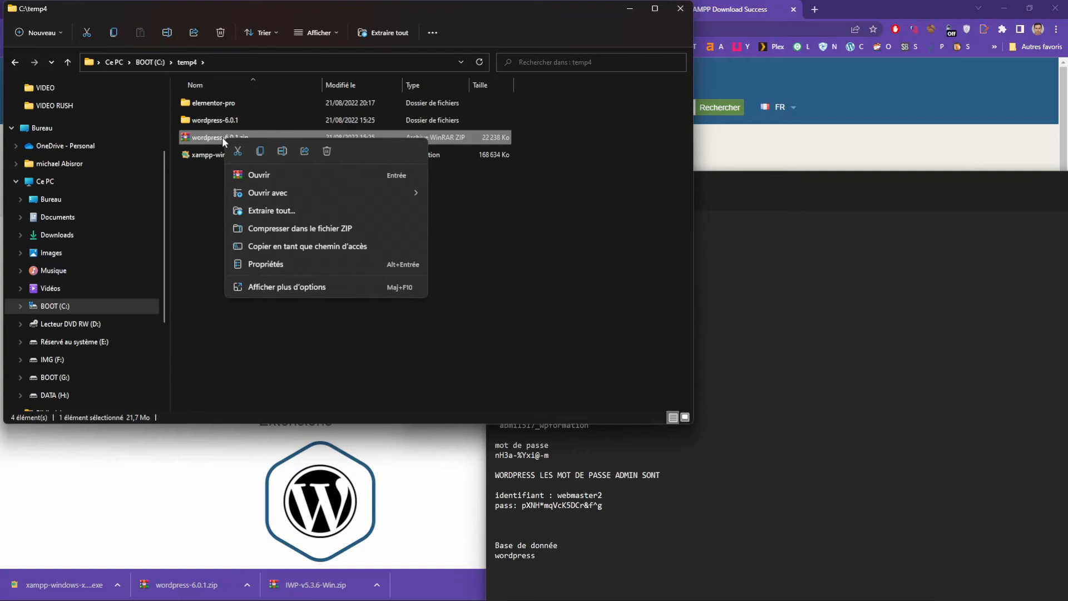
pyautogui.click(294, 289)
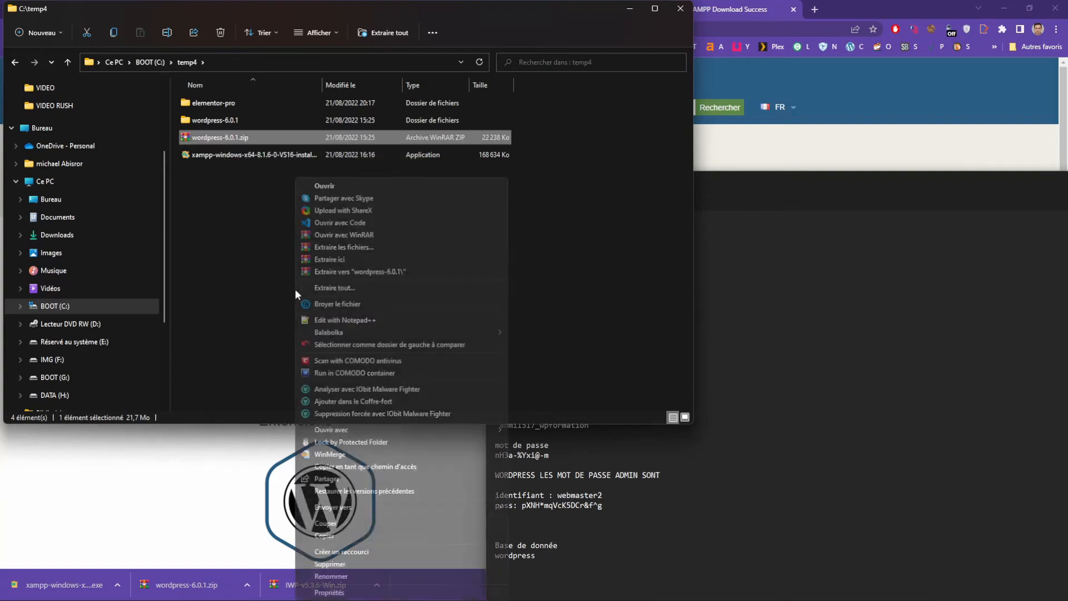
pyautogui.click(218, 138)
pyautogui.rightClick(218, 138)
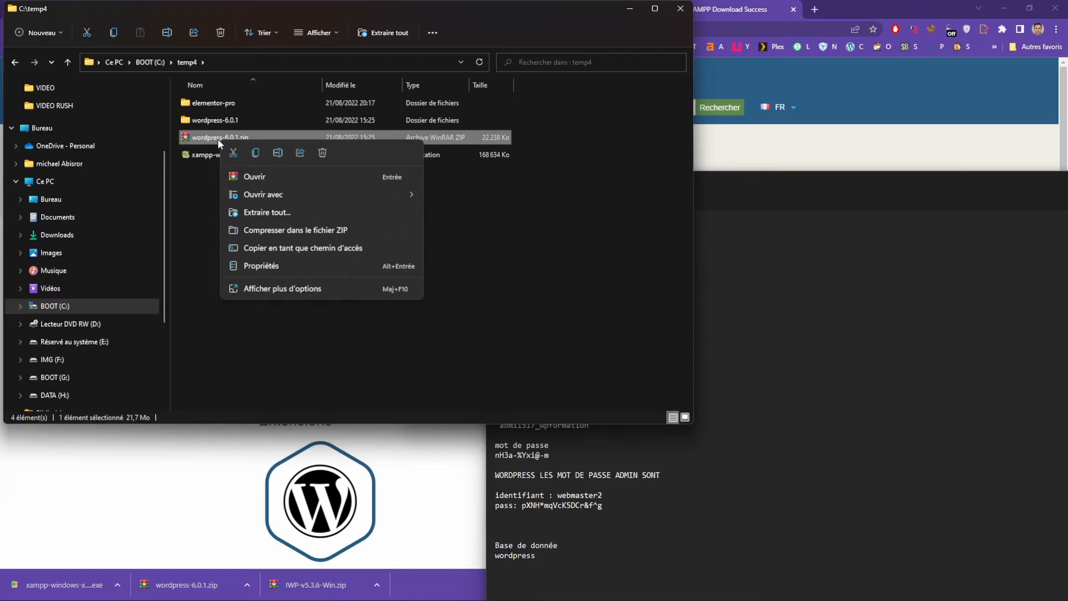
pyautogui.click(285, 289)
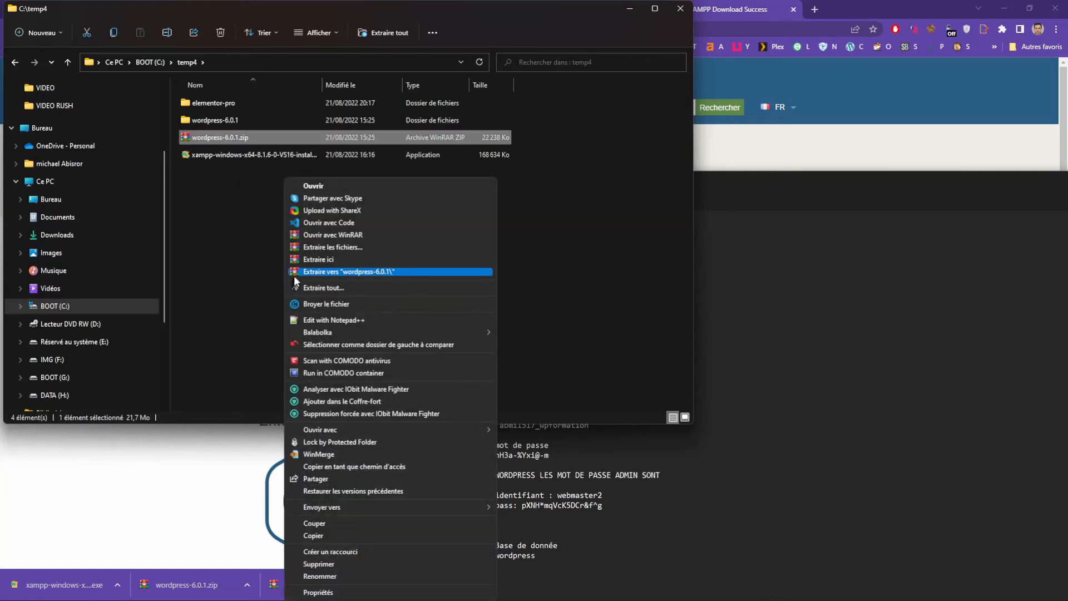
pyautogui.click(386, 275)
# Open the extracted wordpress-6.0.1 folder and cut the wordpress folder inside it.
pyautogui.click(218, 122)
pyautogui.doubleClick(218, 121)
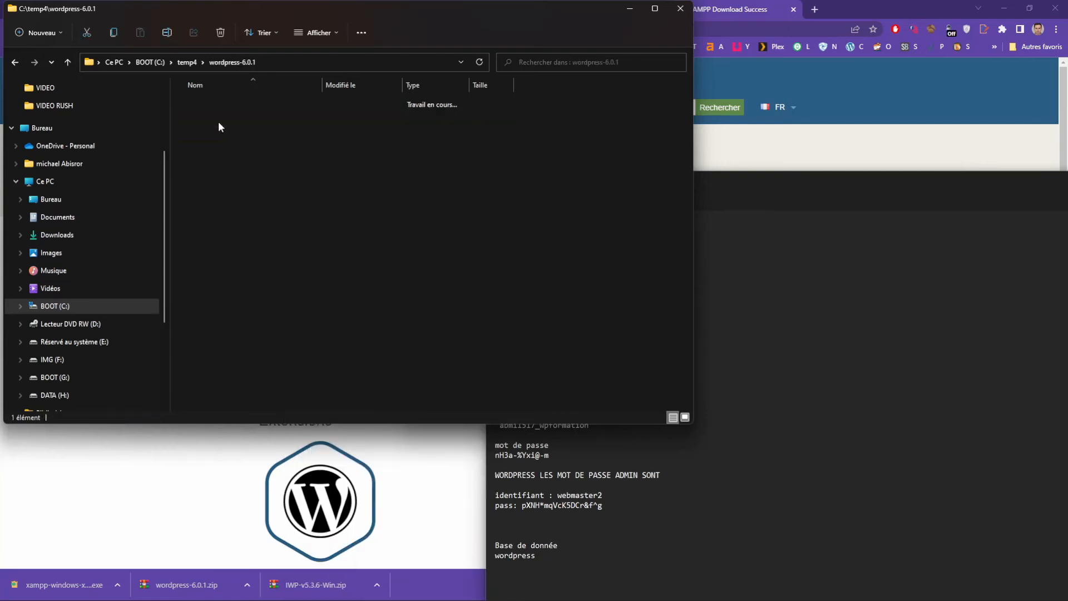
pyautogui.click(214, 105)
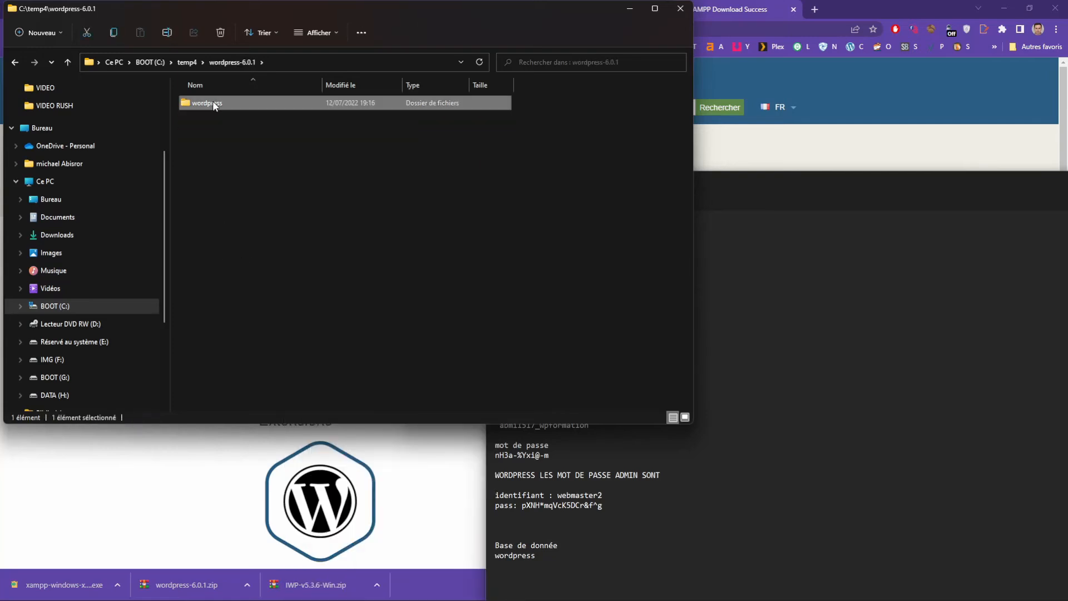
pyautogui.rightClick(213, 104)
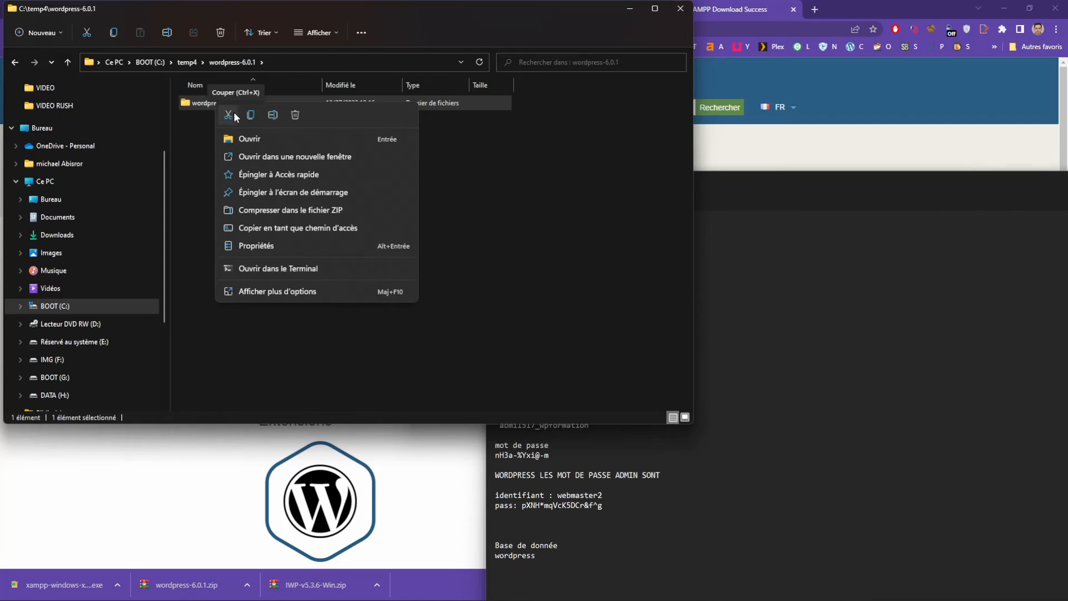
pyautogui.click(250, 115)
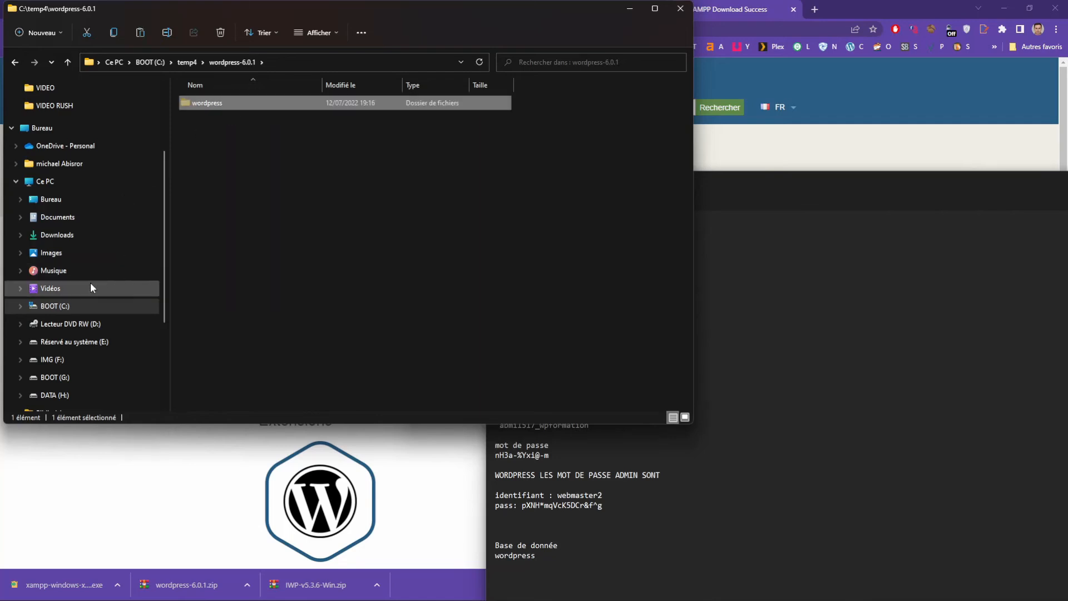
# Go to the C: drive and open the htdocs folder inside xampp.
pyautogui.scroll(-1, 91, 282)
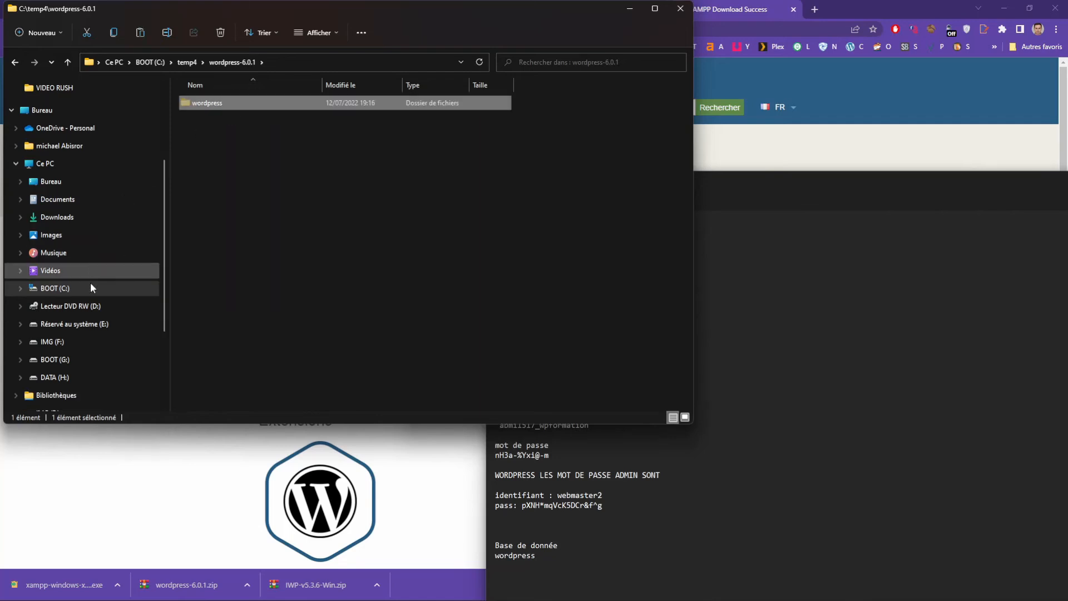
pyautogui.click(60, 288)
pyautogui.click(255, 316)
pyautogui.scroll(-4, 256, 322)
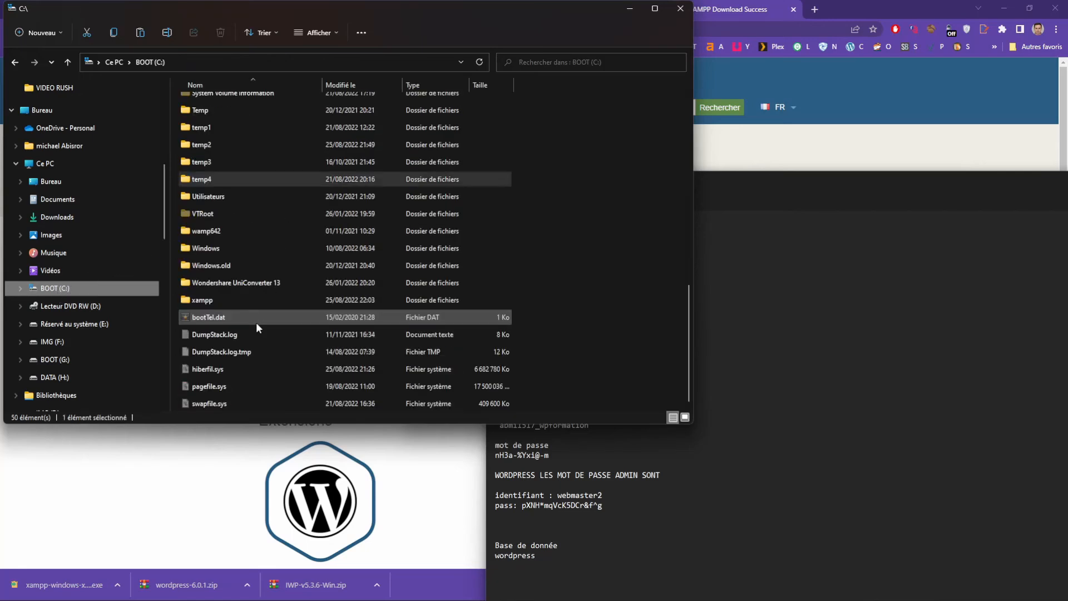
pyautogui.doubleClick(206, 300)
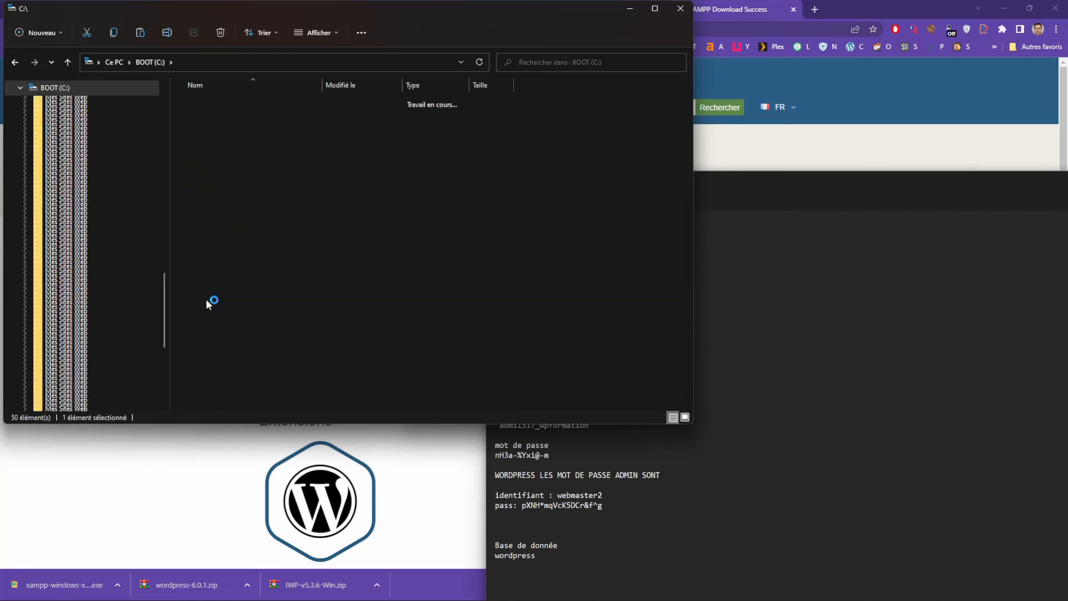
pyautogui.scroll(-5, 270, 285)
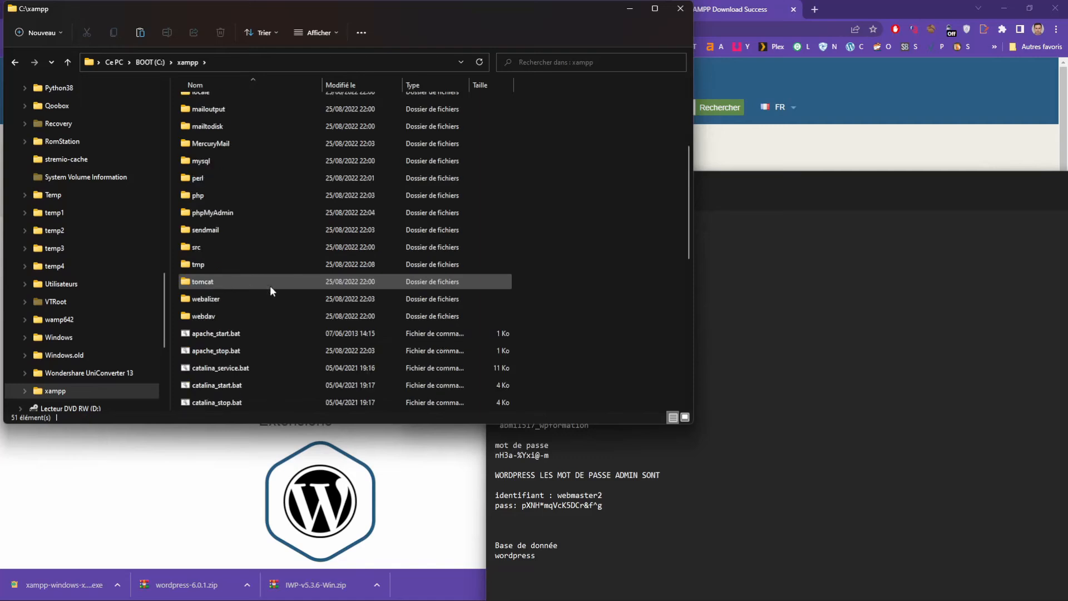
pyautogui.scroll(3, 262, 244)
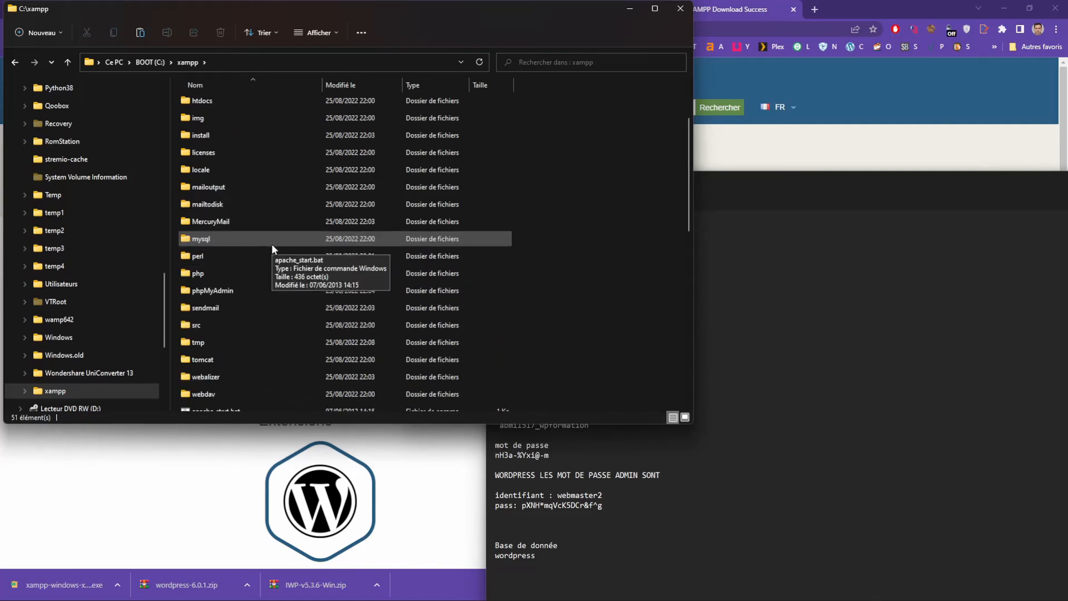
pyautogui.scroll(2, 271, 248)
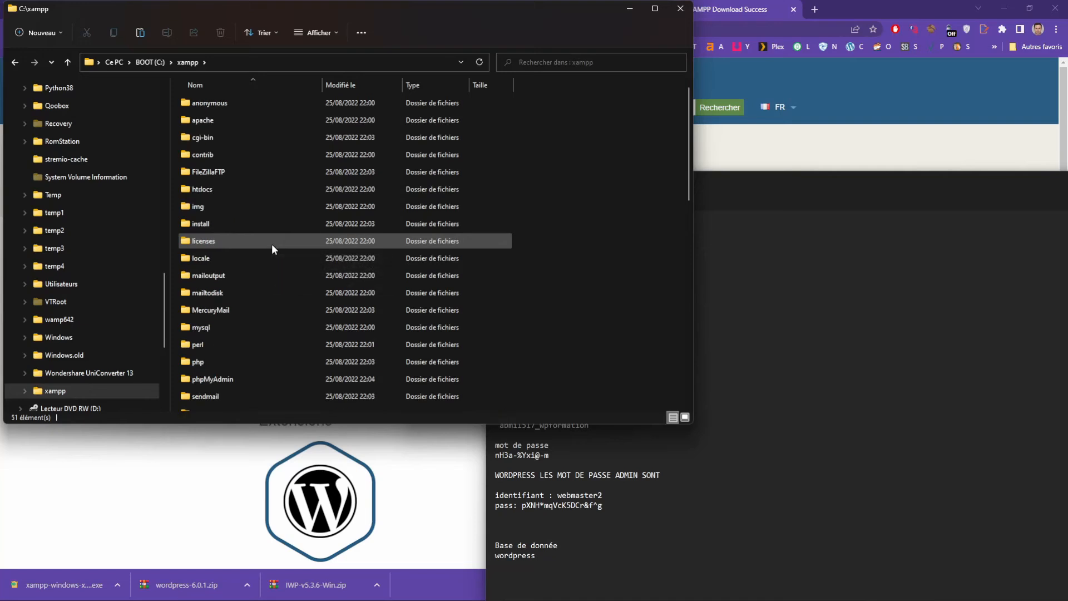
pyautogui.doubleClick(203, 190)
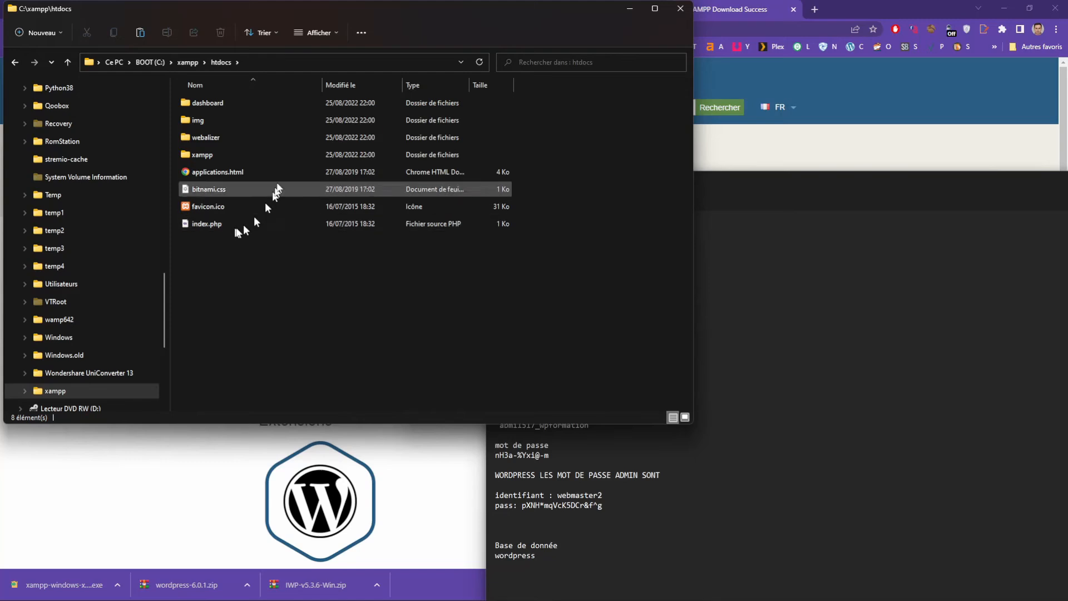
# Paste the wordpress folder into htdocs, view the files inside it and return to htdocs.
pyautogui.rightClick(267, 272)
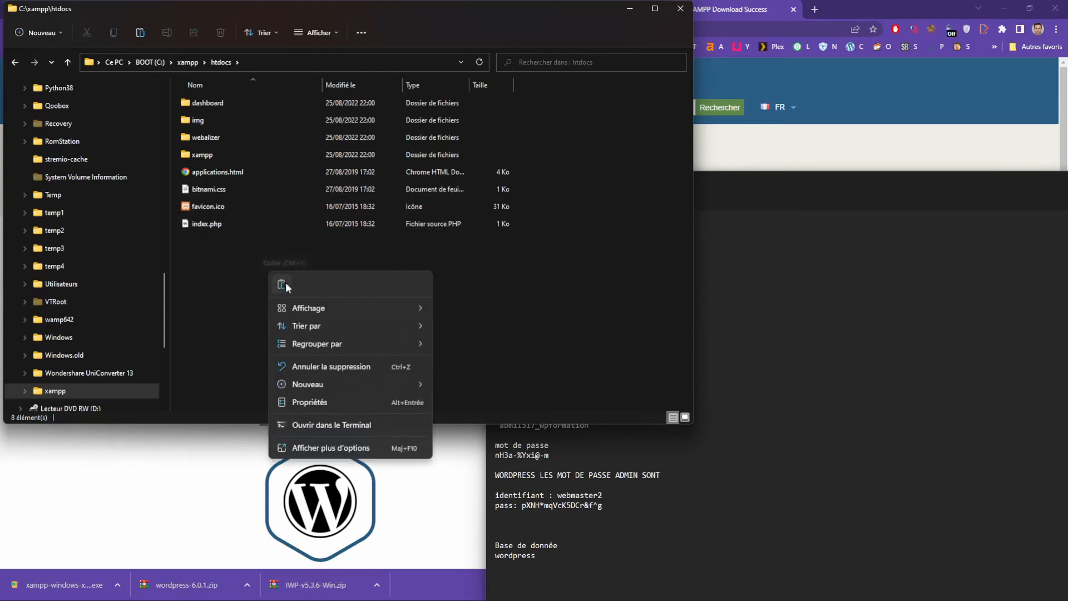
pyautogui.click(282, 282)
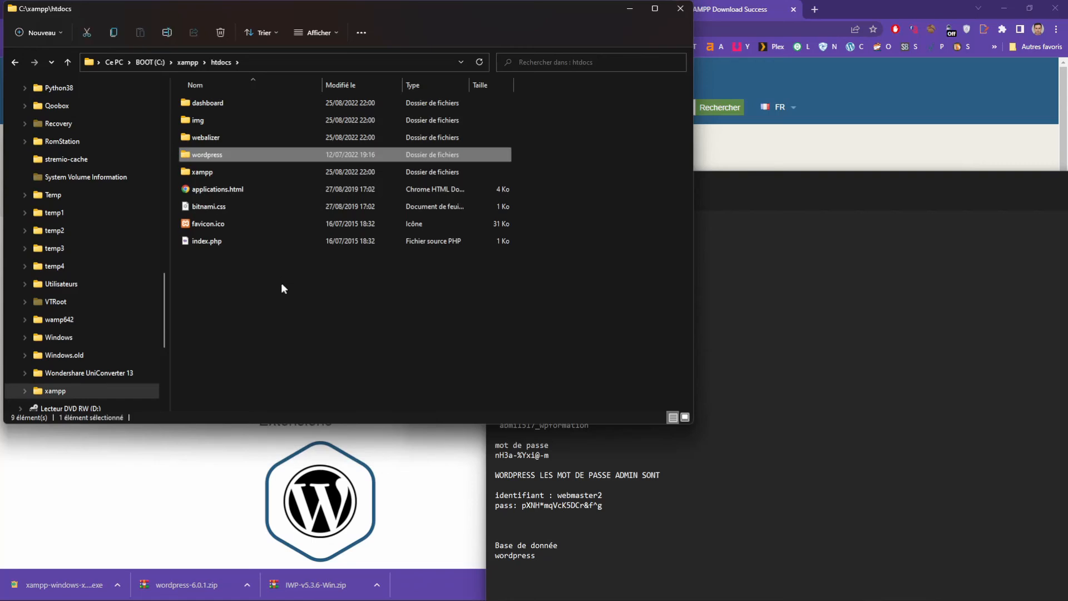
pyautogui.doubleClick(223, 154)
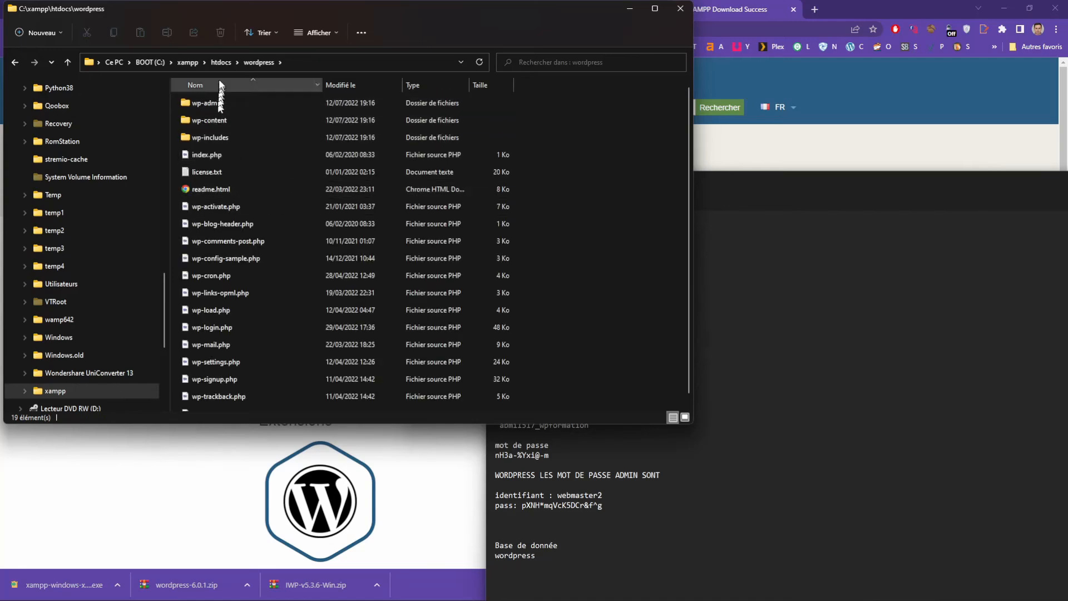
pyautogui.click(221, 62)
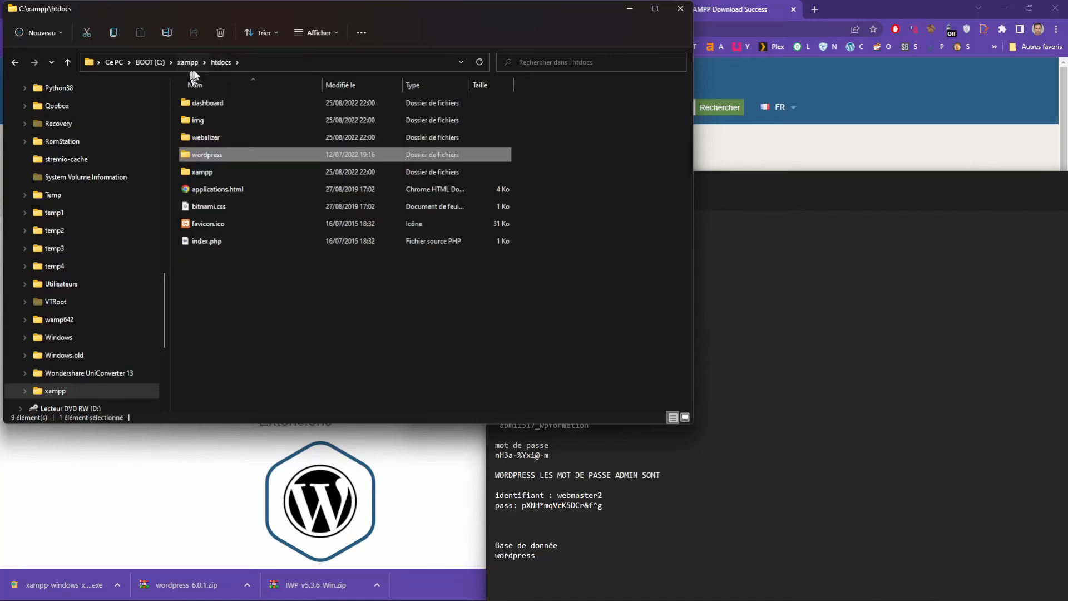
# Close the htdocs folder window and open localhost/wordpress in a new browser tab.
pyautogui.click(682, 15)
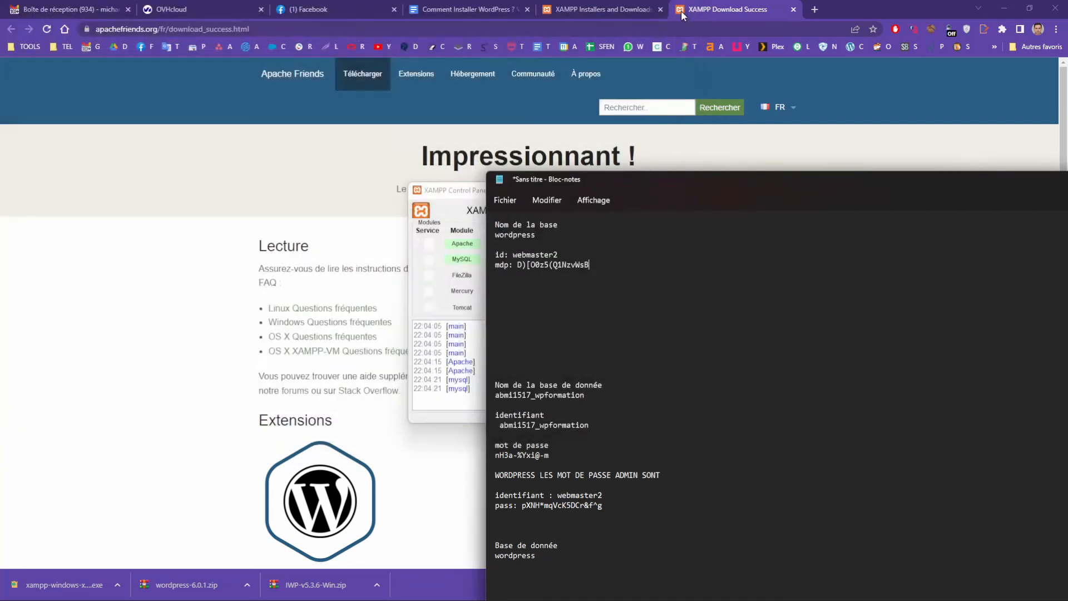
pyautogui.click(819, 13)
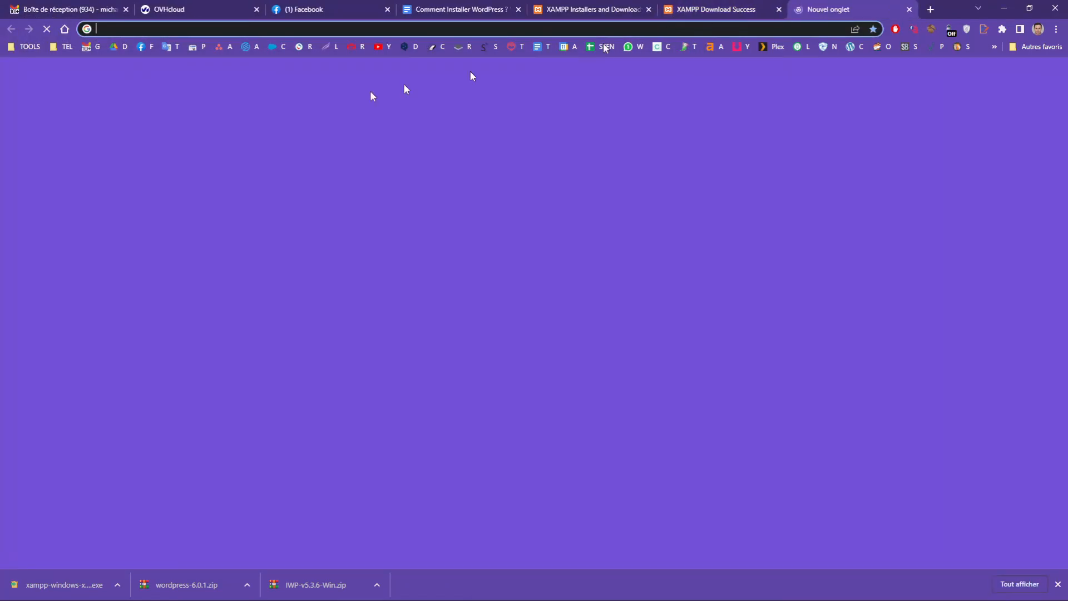
pyautogui.write('localh')
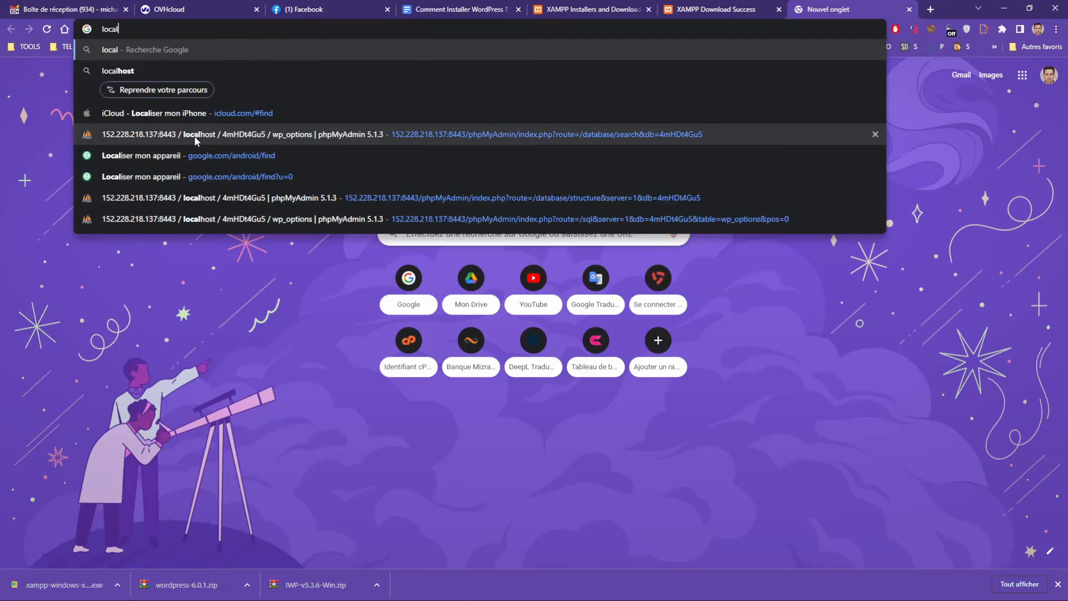
pyautogui.write('os')
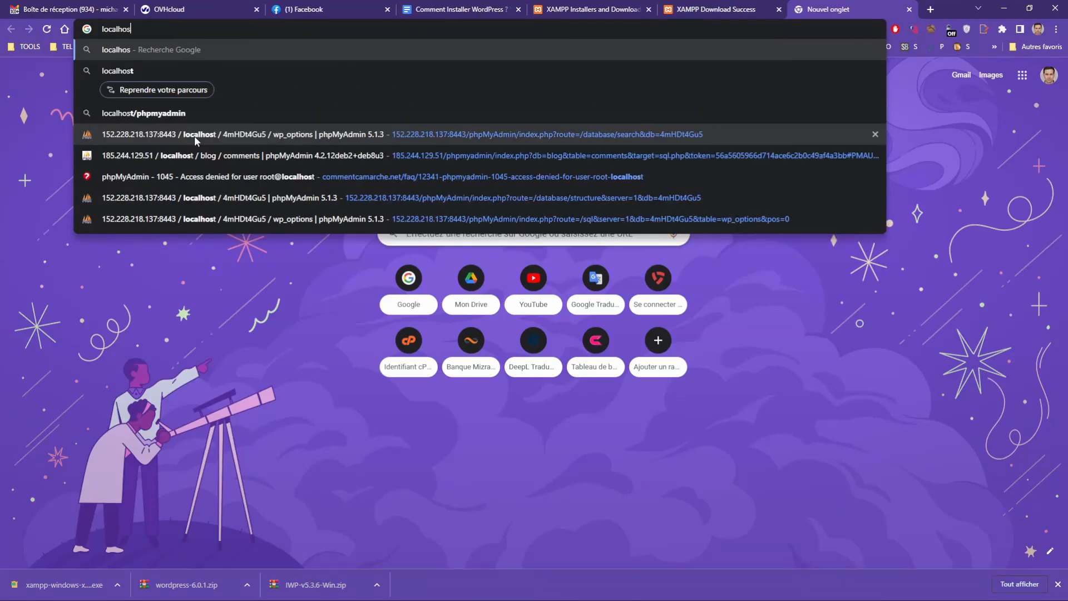
pyautogui.write('t/wordpress')
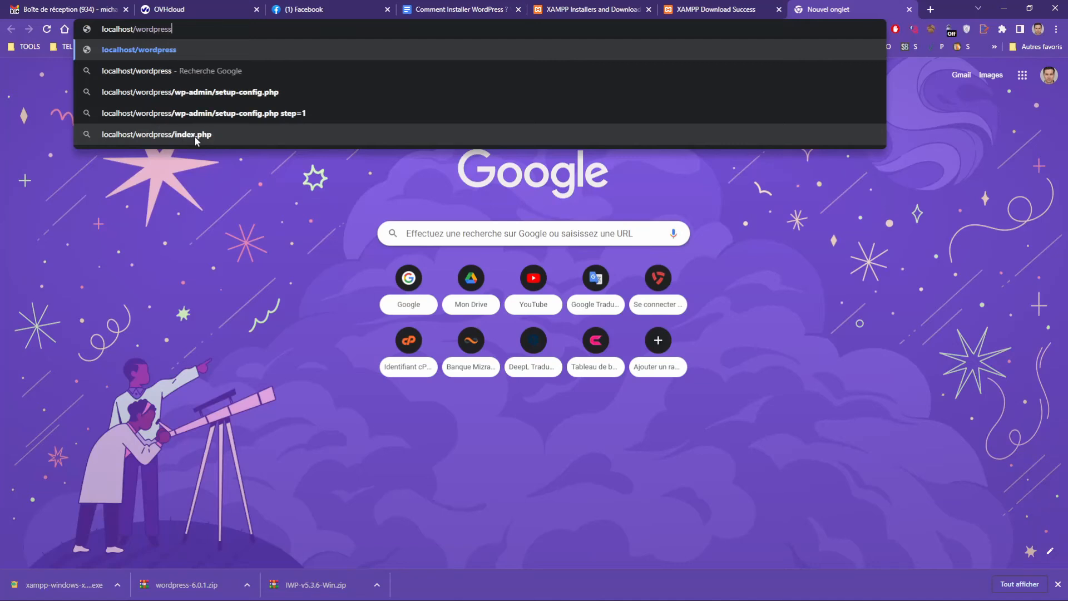
pyautogui.press('Return')
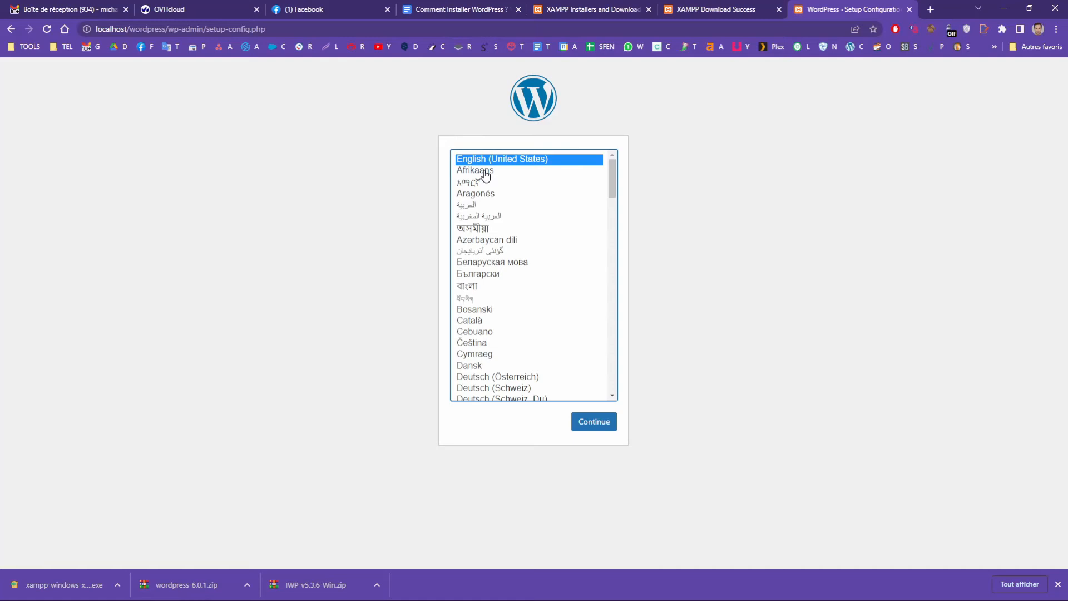
# Choose Français as the WordPress installation language and continue.
pyautogui.press('f')
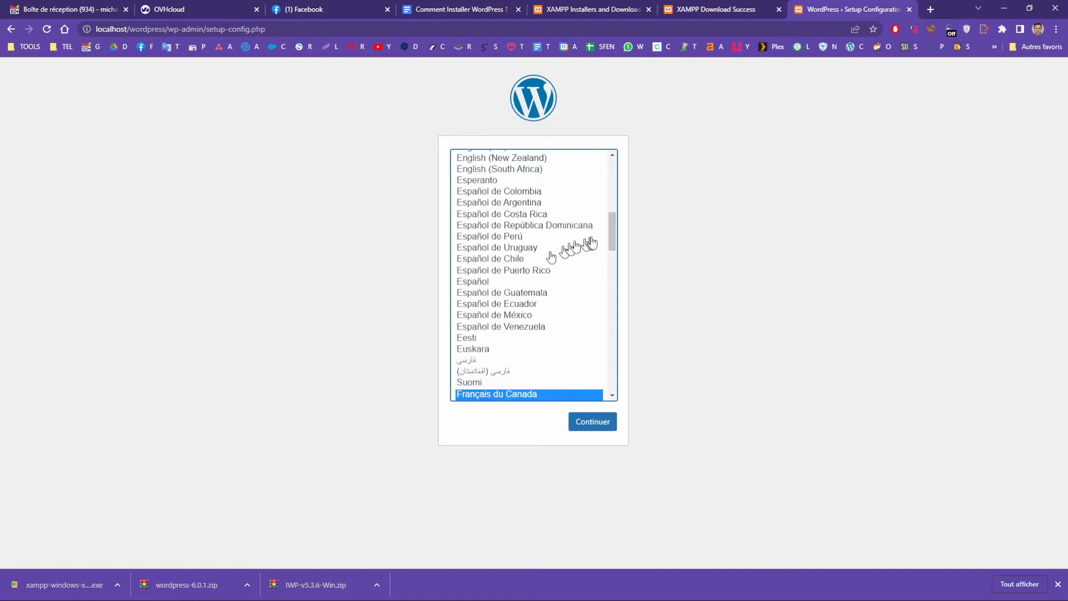
pyautogui.moveTo(612, 235); pyautogui.dragTo(614, 262)
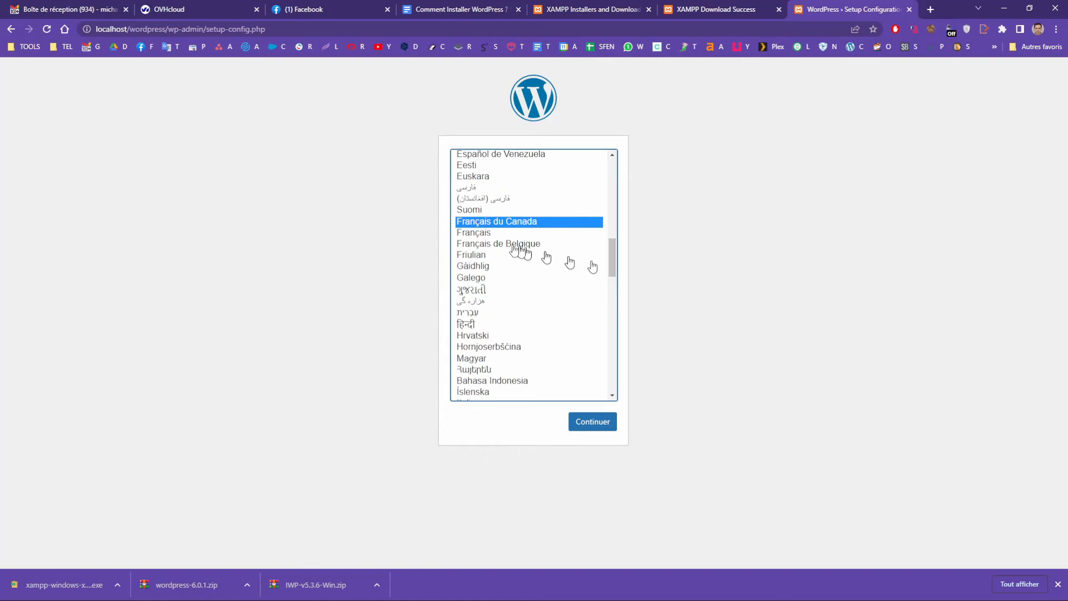
pyautogui.click(482, 237)
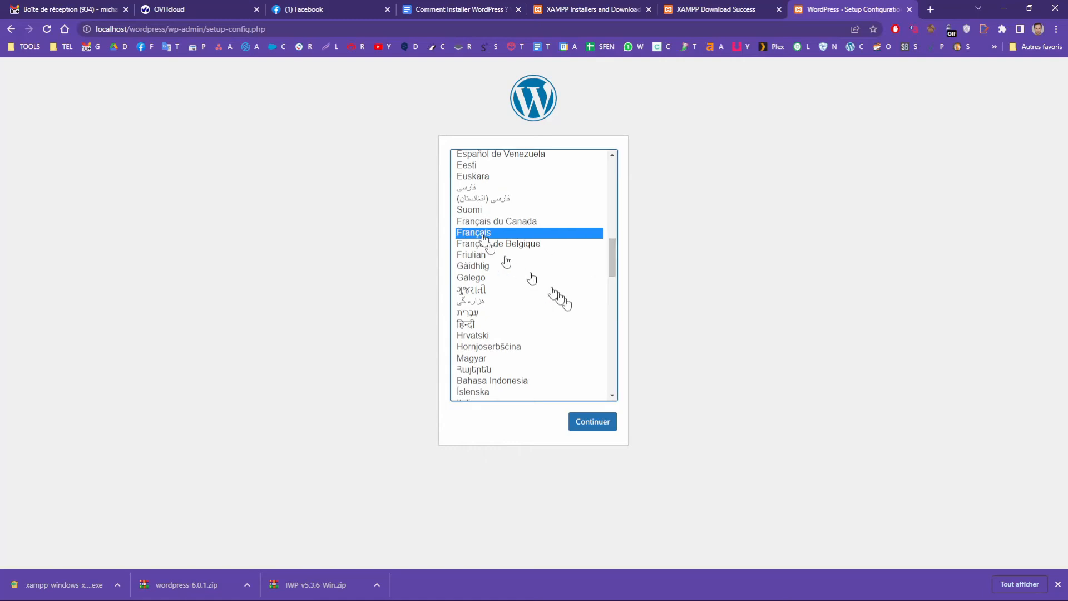
pyautogui.click(591, 425)
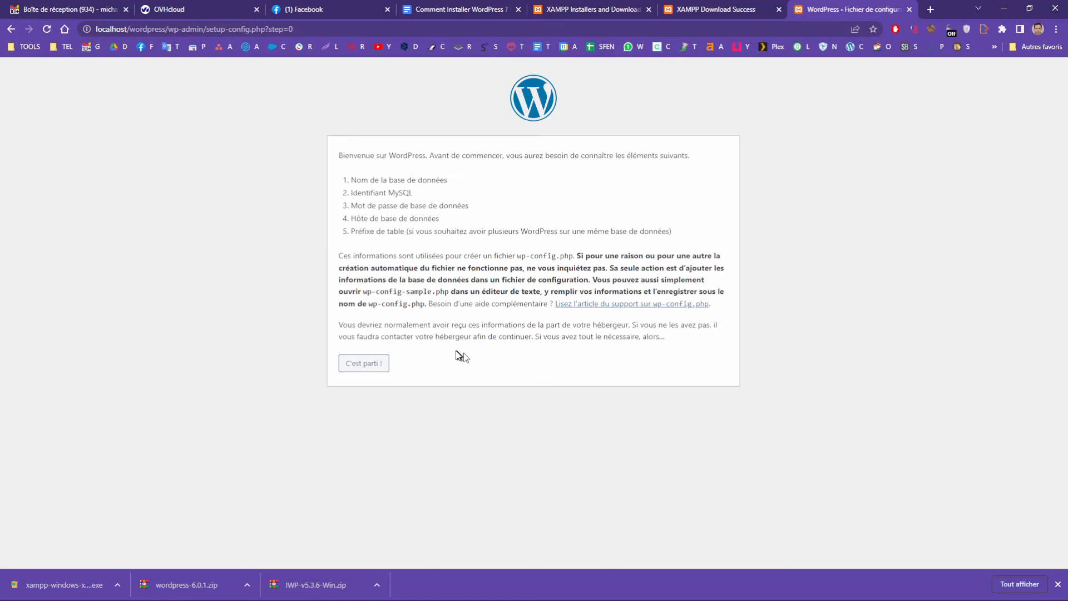
# Review the introduction about wp-config.php and proceed to the database connection form.
pyautogui.moveTo(517, 255); pyautogui.dragTo(576, 255)
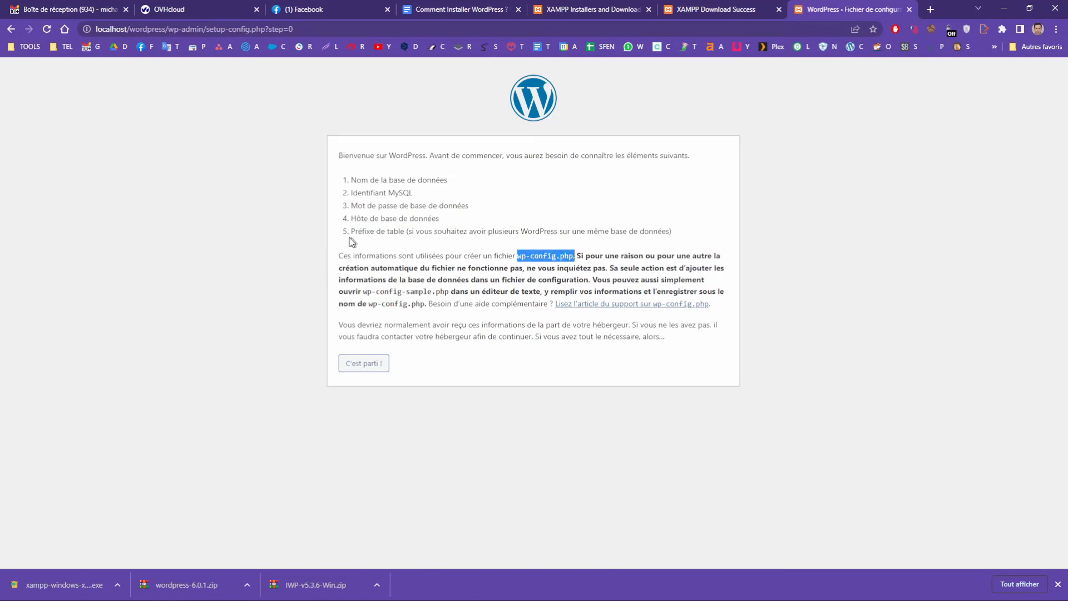
pyautogui.click(354, 177)
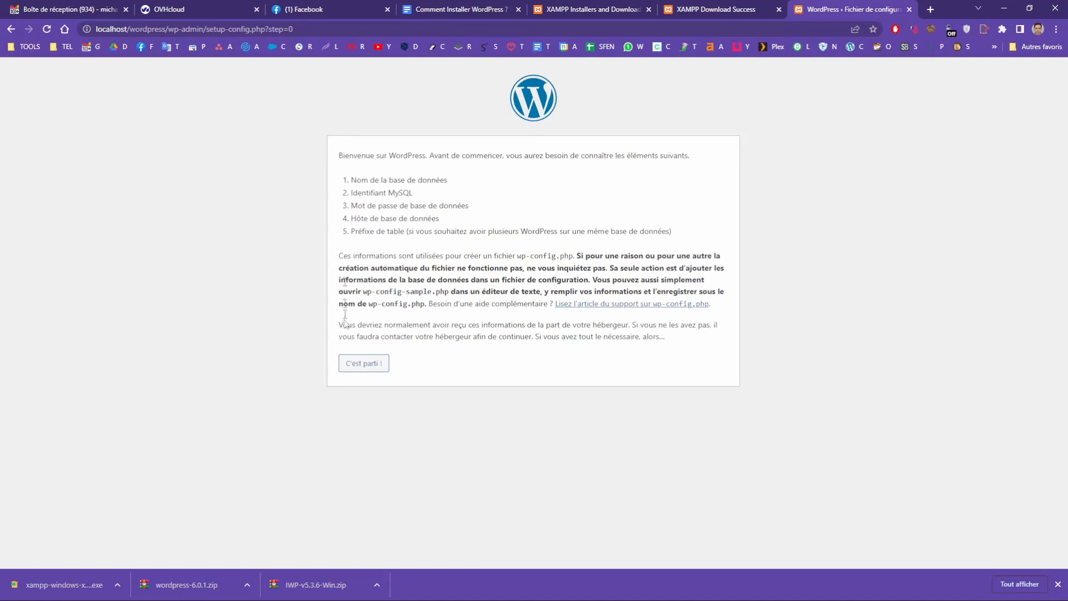
pyautogui.click(359, 365)
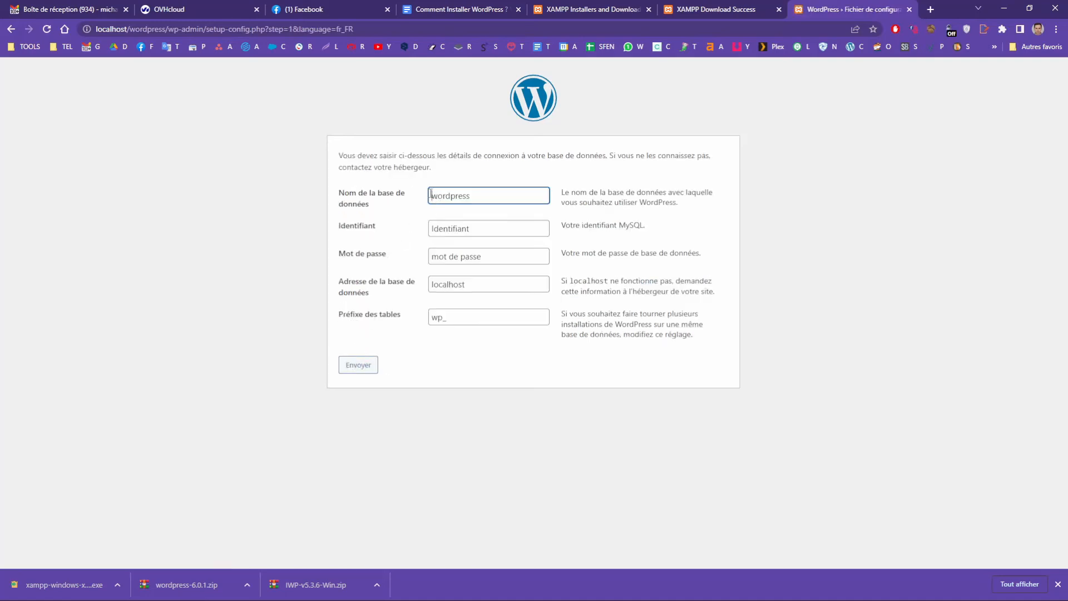
# Enter wordpress as the database name in the connection form.
pyautogui.doubleClick(526, 198)
pyautogui.write('wordpress')
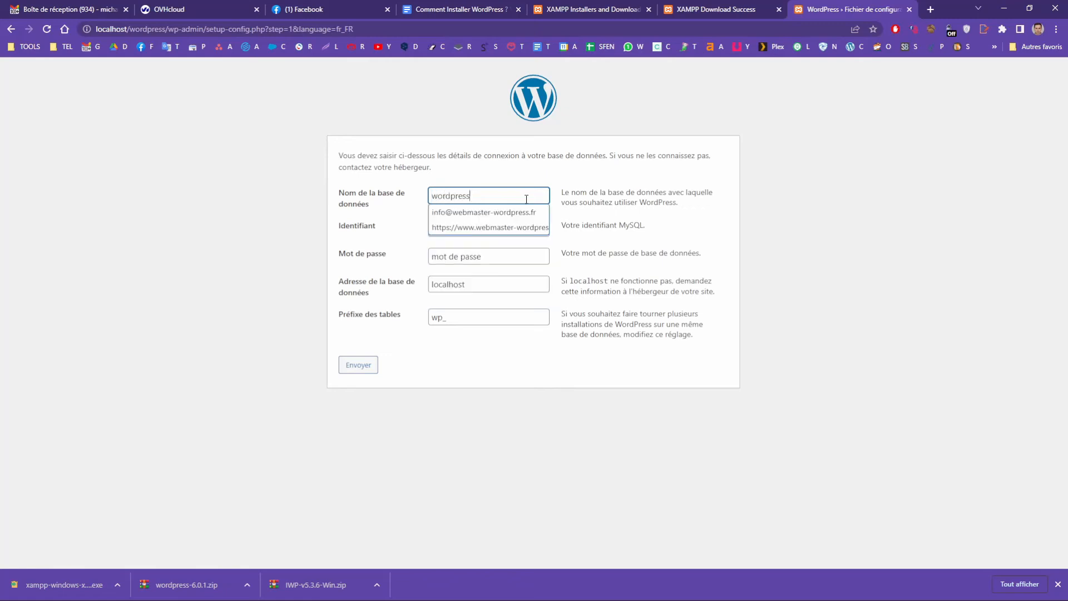
pyautogui.click(354, 212)
# Copy the database username webmaster2 from the Notepad notes into the Identifiant field of the connection form.
pyautogui.click(512, 234)
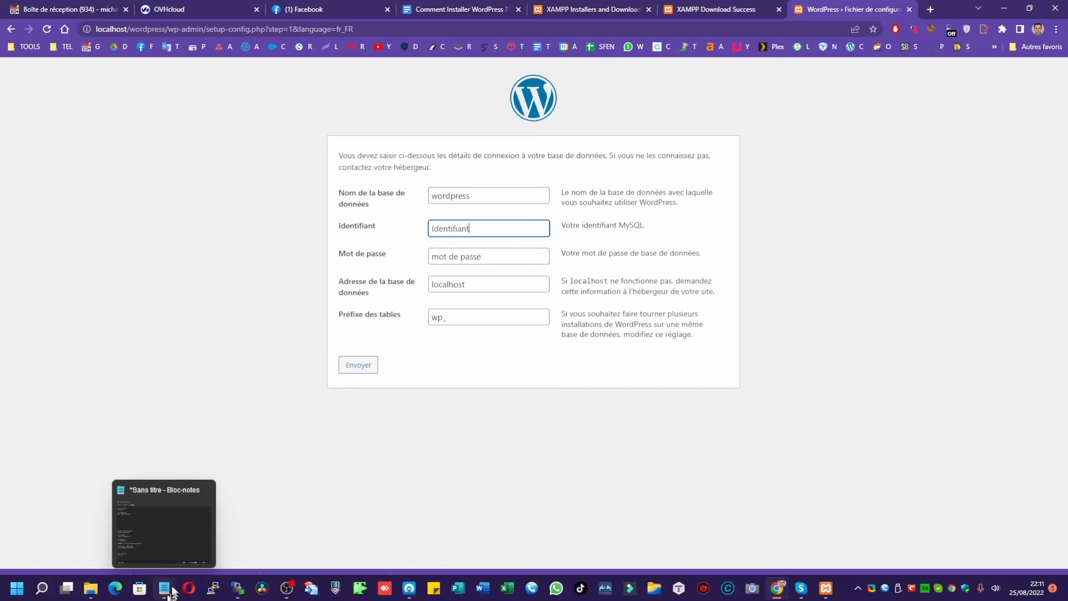
pyautogui.click(165, 589)
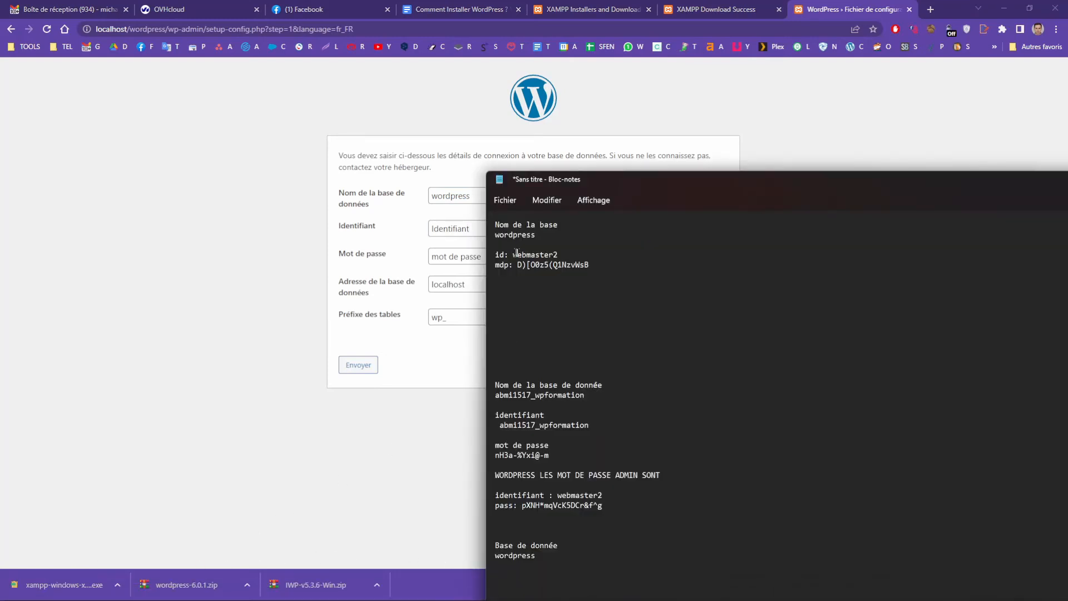
pyautogui.moveTo(512, 254); pyautogui.dragTo(558, 254)
pyautogui.hotkey('ctrl', 'c')
pyautogui.click(437, 228)
pyautogui.hotkey('ctrl', 'v')
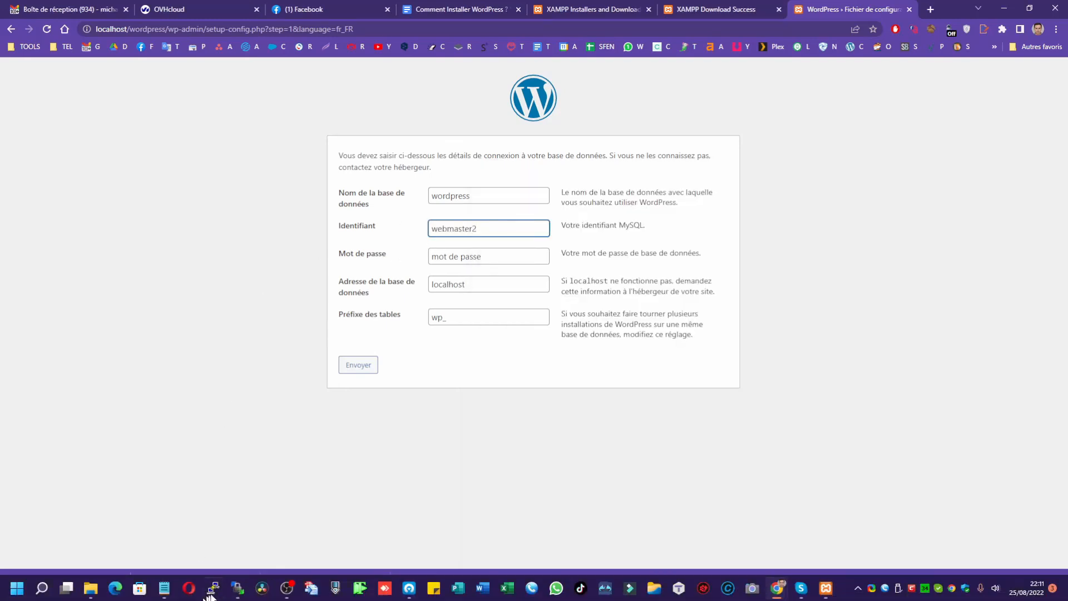
# Copy the database password from the Notepad notes and replace the placeholder in the Mot de passe field with it.
pyautogui.click(164, 589)
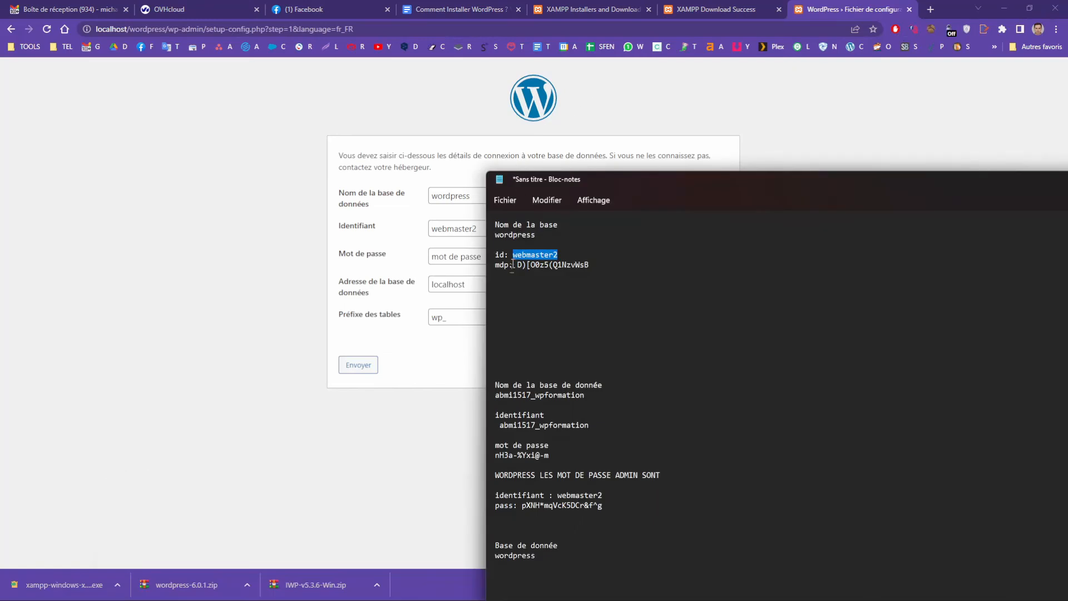
pyautogui.moveTo(517, 265); pyautogui.dragTo(593, 264)
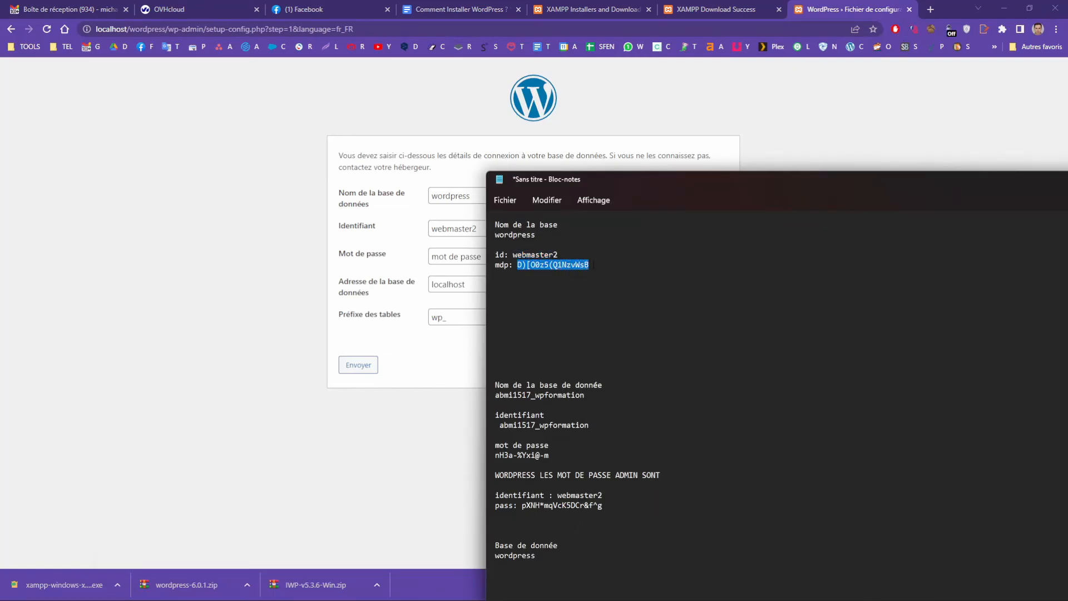
pyautogui.hotkey('ctrl', 'c')
pyautogui.click(439, 256)
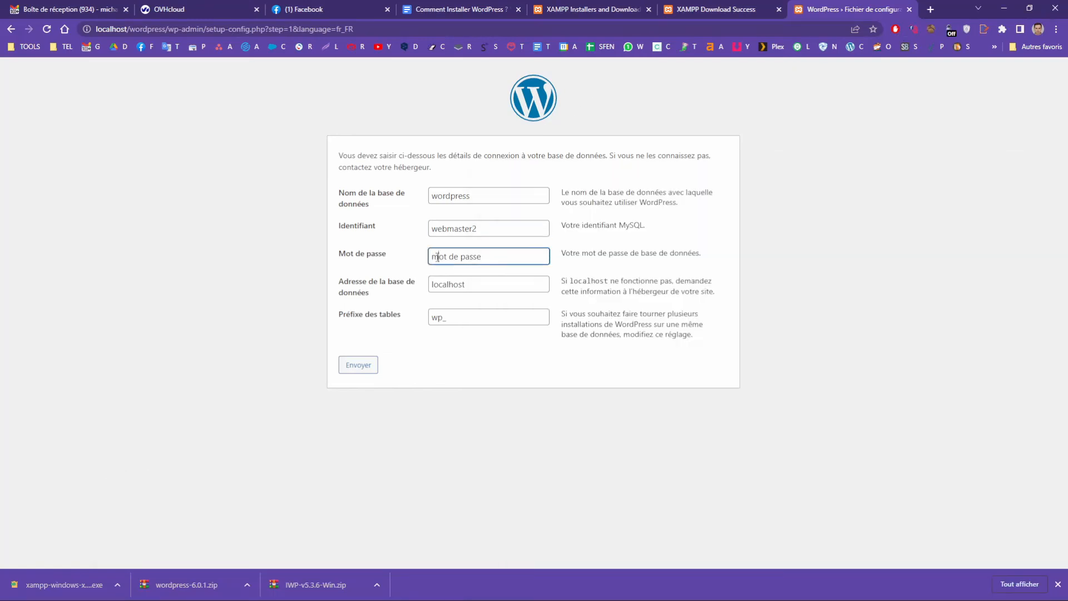
pyautogui.hotkey('ctrl', 'v')
pyautogui.hotkey('ctrl', 'a')
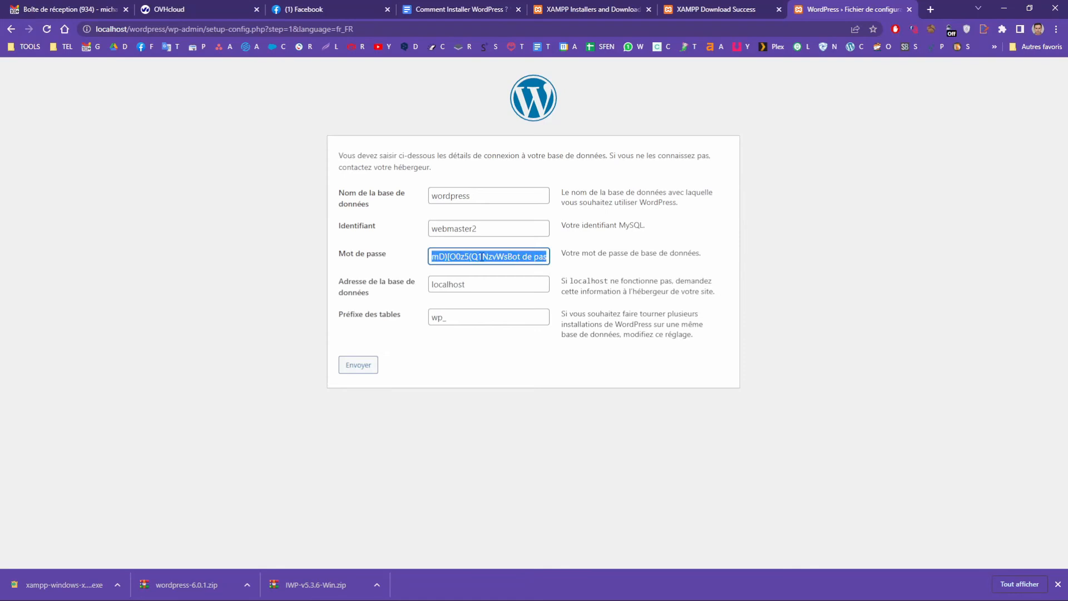
pyautogui.hotkey('ctrl', 'v')
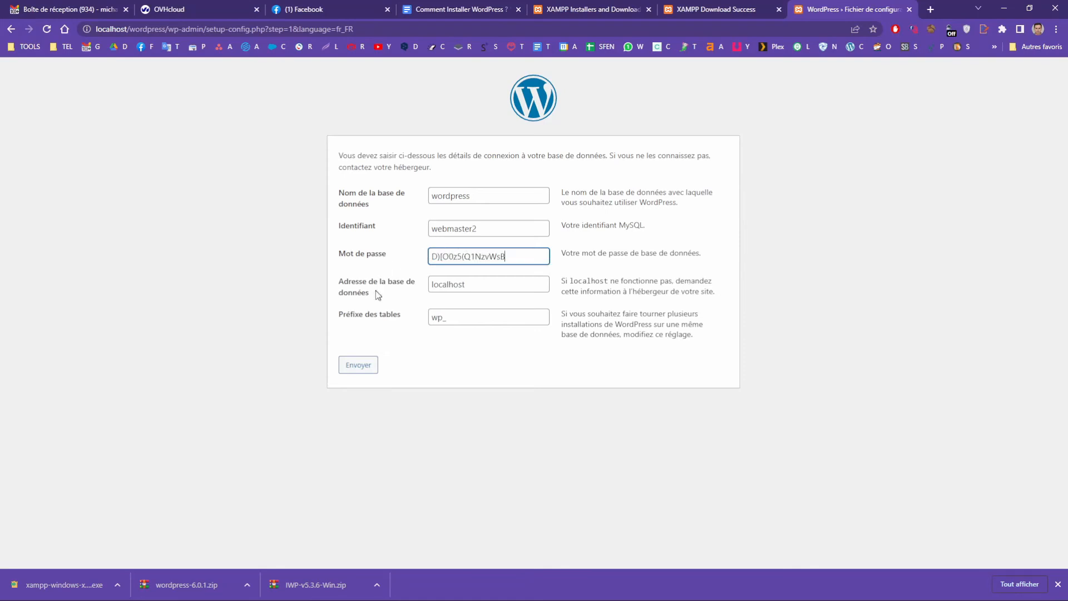
# Keep localhost as the database address, set the table prefix to x_ and submit the connection details.
pyautogui.click(473, 284)
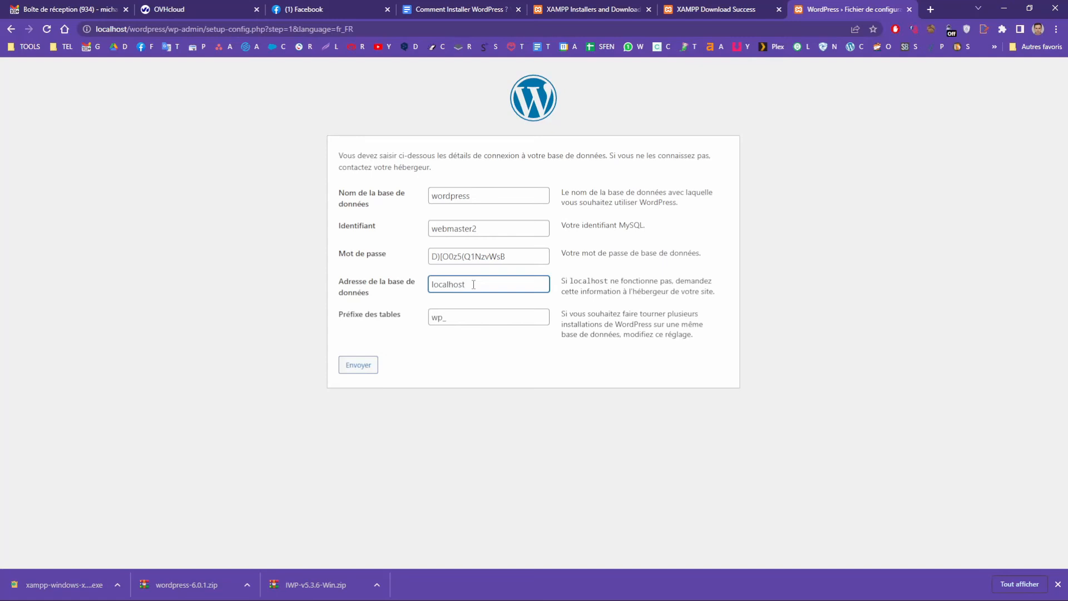
pyautogui.click(434, 318)
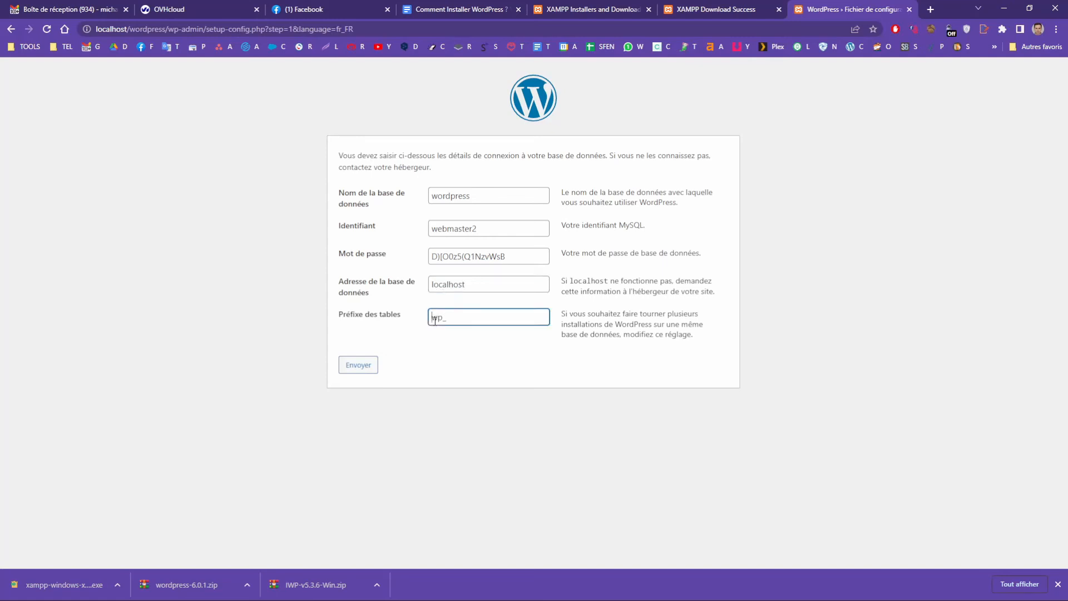
pyautogui.doubleClick(443, 317)
pyautogui.write('x_')
pyautogui.click(362, 367)
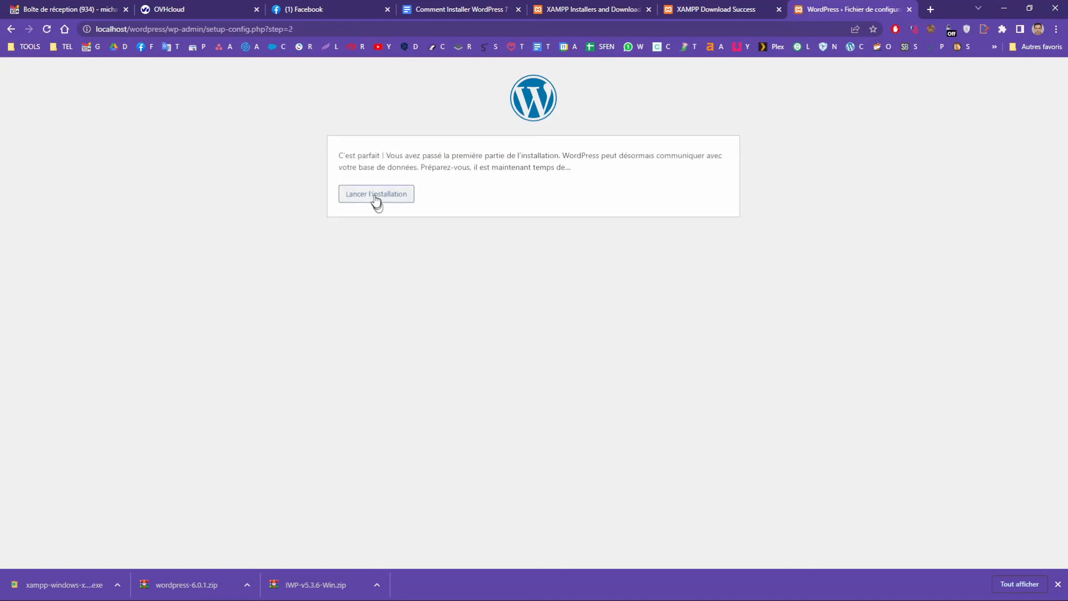
# Launch the WordPress installation and enter wpformation.fr as the site title and webmaster2 as the admin username.
pyautogui.click(380, 195)
pyautogui.click(448, 291)
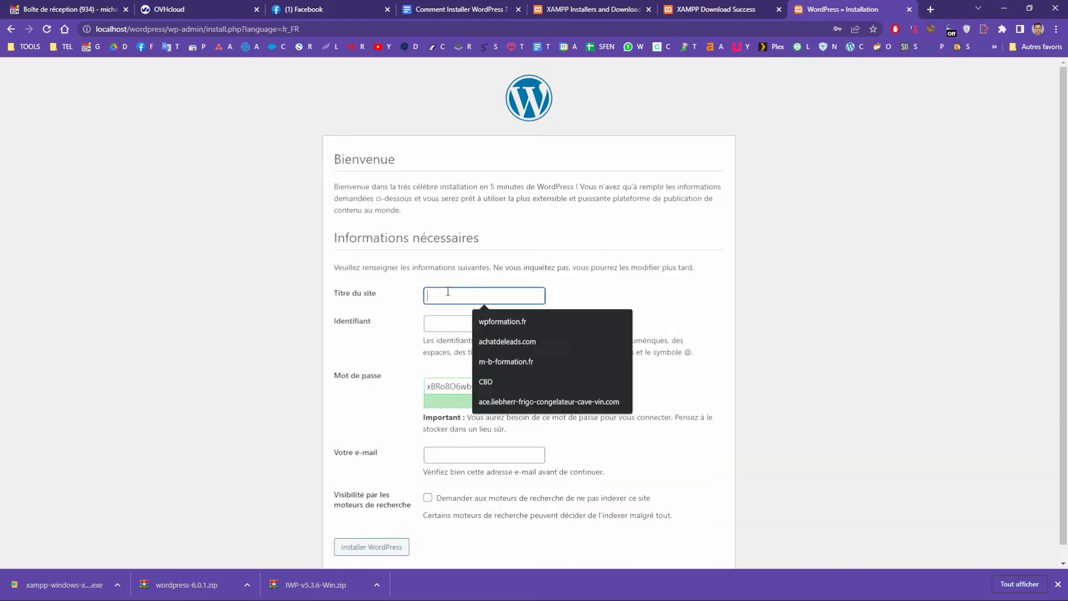
pyautogui.click(519, 319)
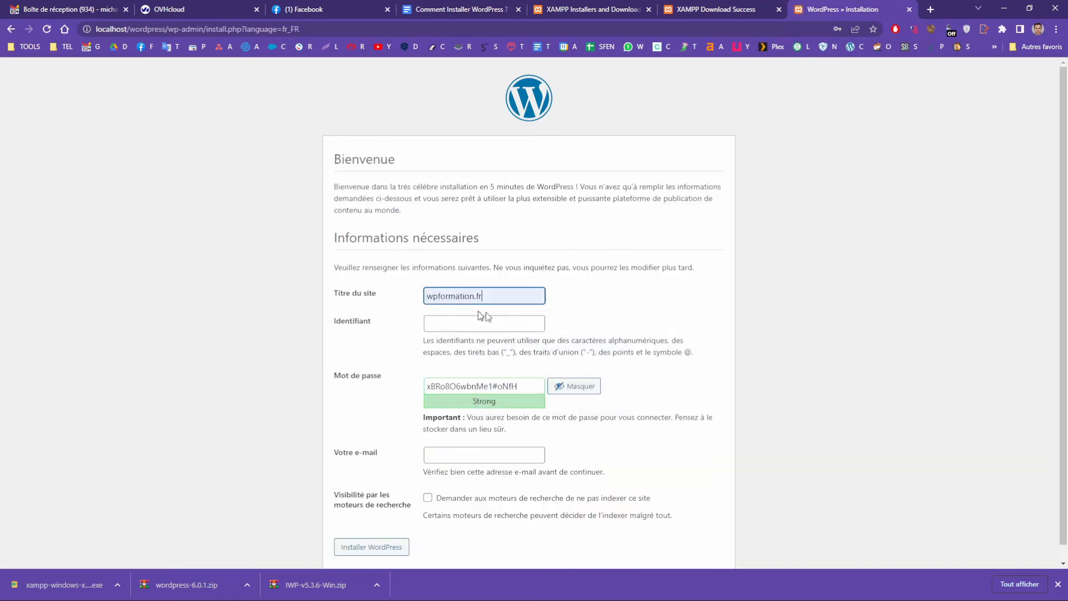
pyautogui.click(459, 320)
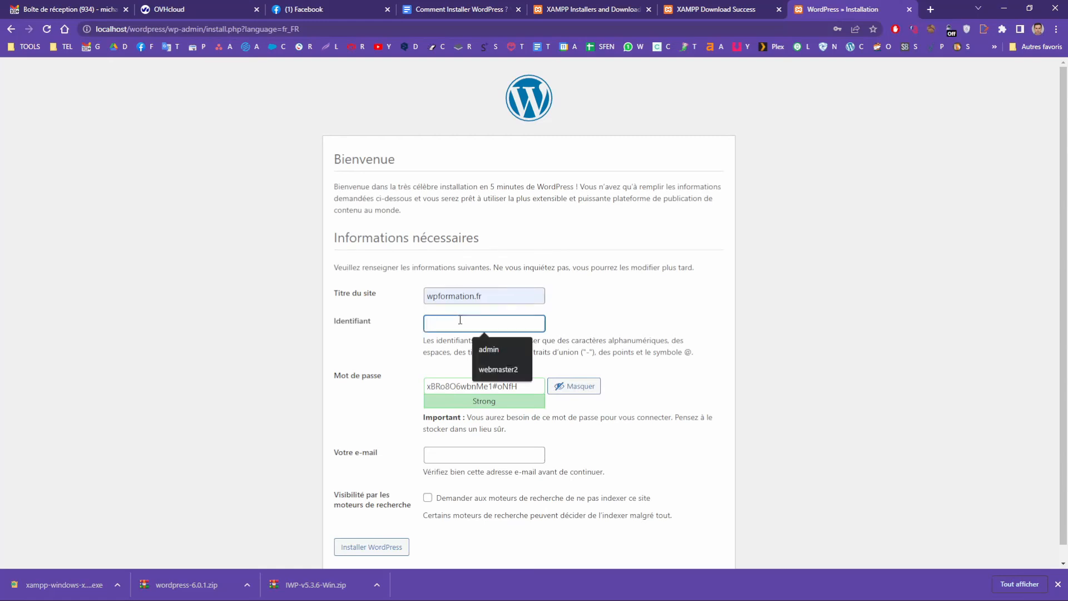
pyautogui.click(496, 368)
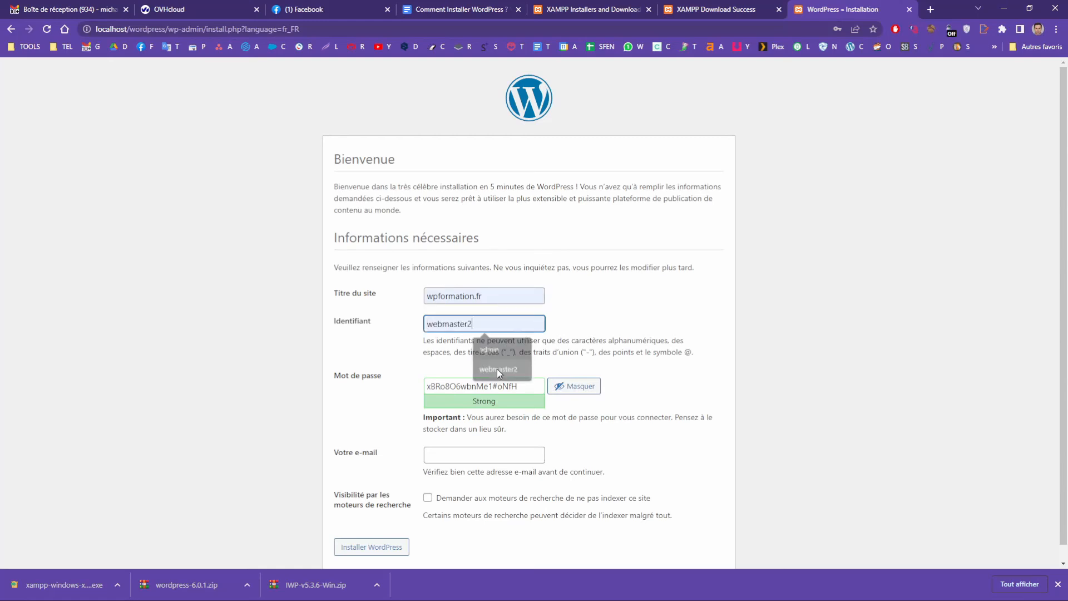
# Copy the generated admin password from the installation form into the Notepad notes, below the database credentials.
pyautogui.scroll(-1, 592, 329)
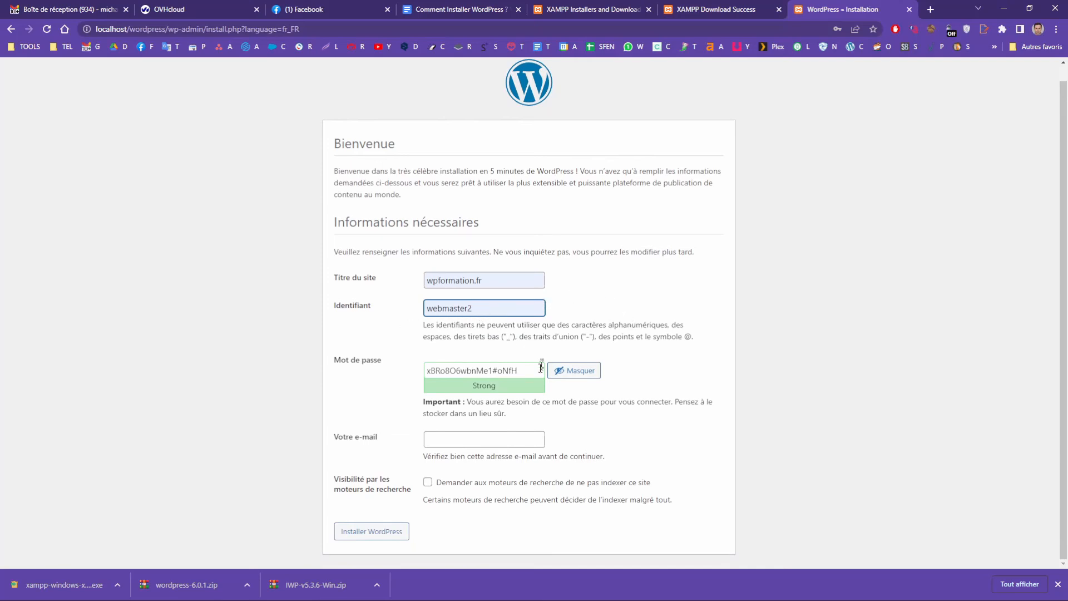
pyautogui.moveTo(536, 370); pyautogui.dragTo(418, 371)
pyautogui.hotkey('ctrl', 'c')
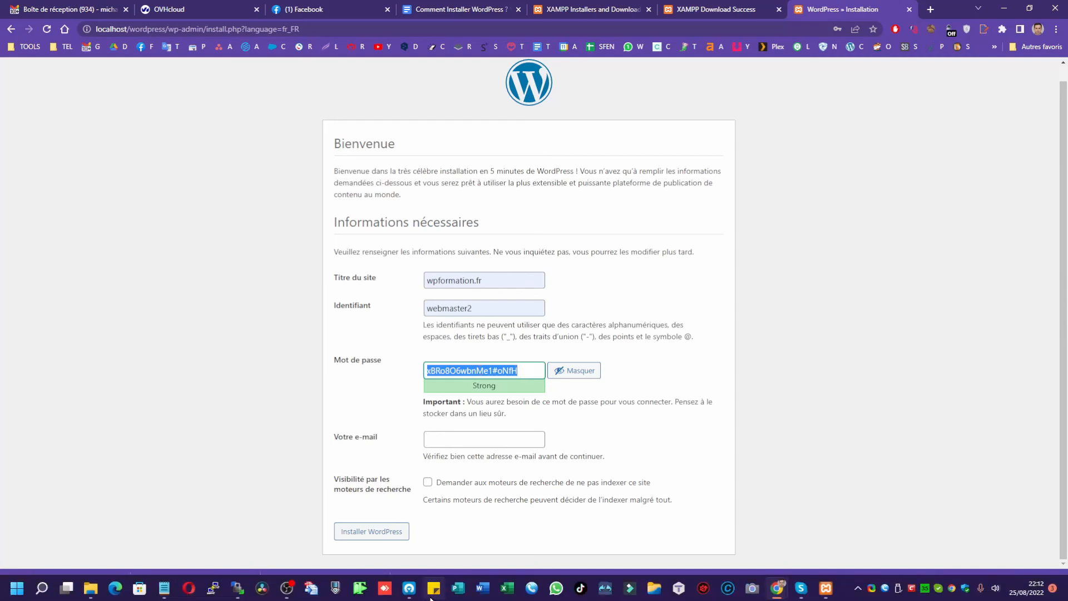
pyautogui.click(164, 588)
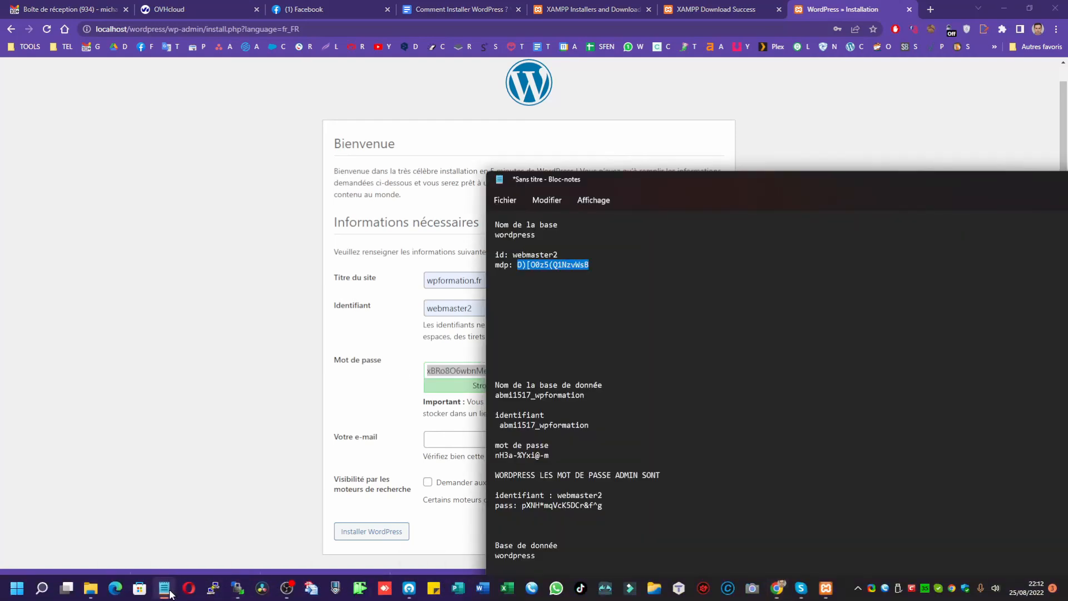
pyautogui.click(533, 307)
pyautogui.hotkey('ctrl', 'v')
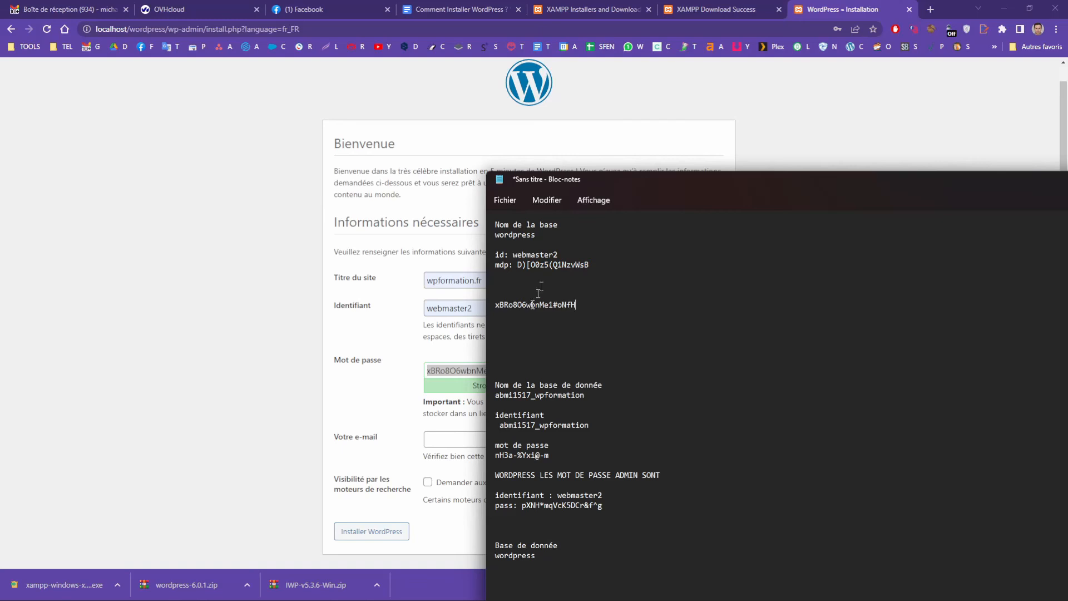
# Copy the id: webmaster2 line above the saved admin password in the notes, under an admin heading.
pyautogui.moveTo(558, 254); pyautogui.dragTo(496, 255)
pyautogui.hotkey('ctrl', 'c')
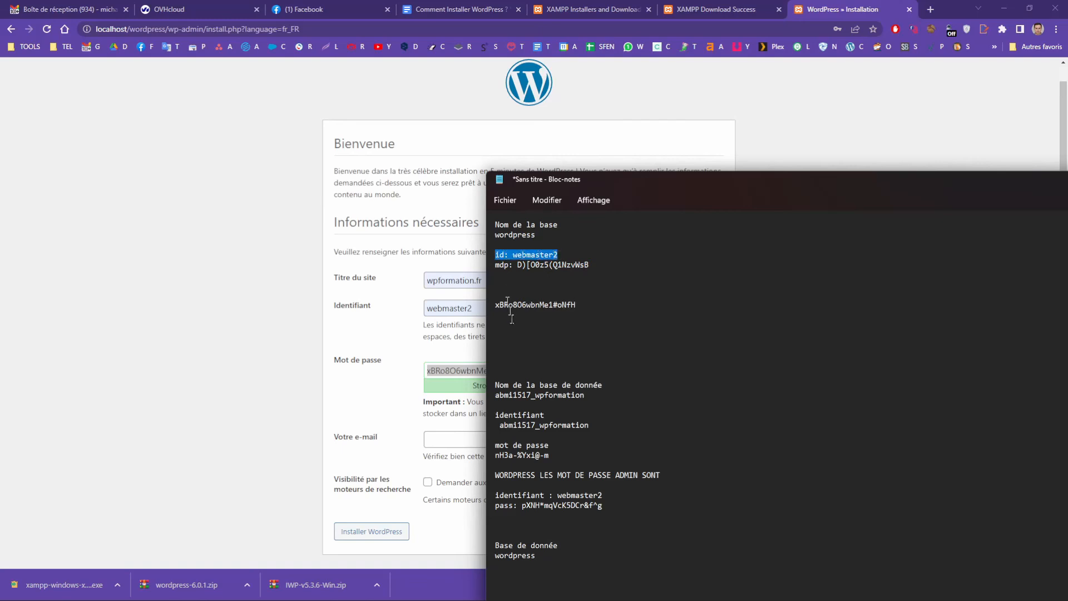
pyautogui.click(506, 295)
pyautogui.hotkey('ctrl', 'v')
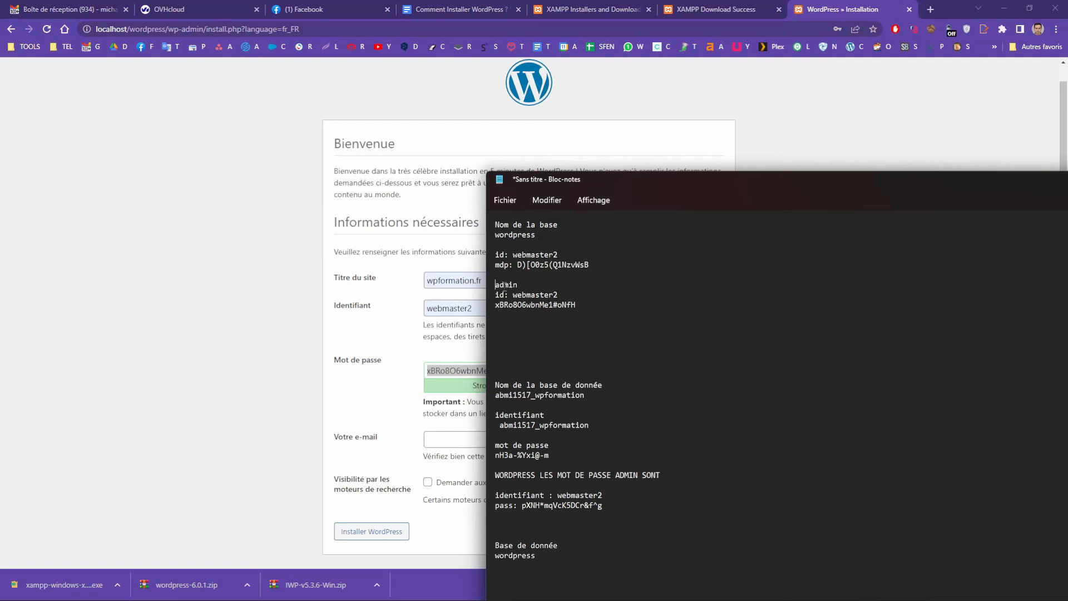
# Put the word partie before the admin heading in the notes and return to the WordPress installation form.
pyautogui.write('partie')
pyautogui.click(387, 296)
# Fill in the administrator's e-mail address, leave search engine indexing allowed and install WordPress.
pyautogui.click(455, 441)
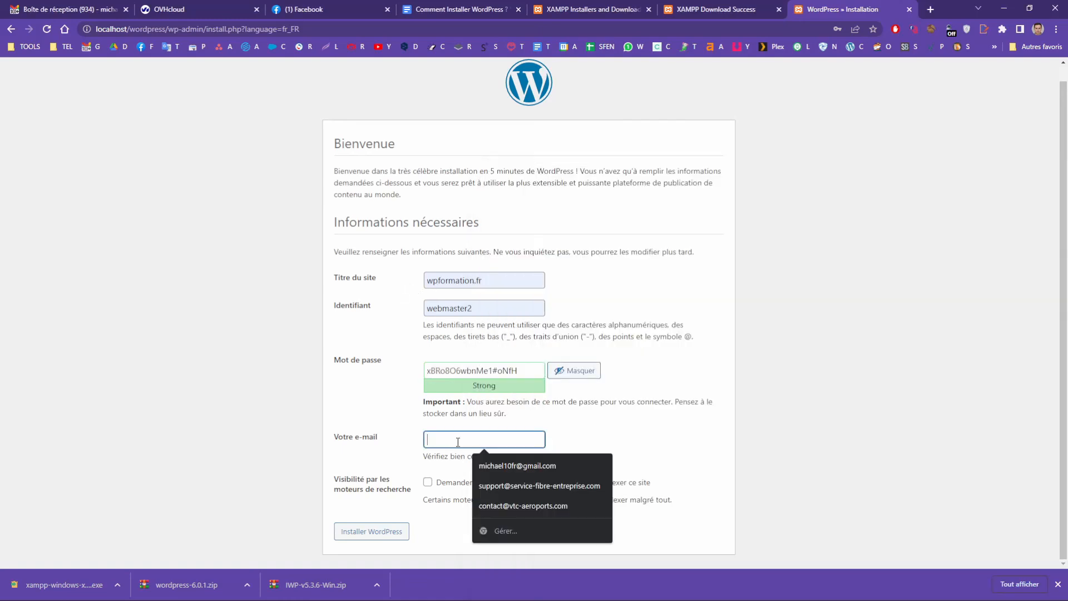
pyautogui.click(488, 466)
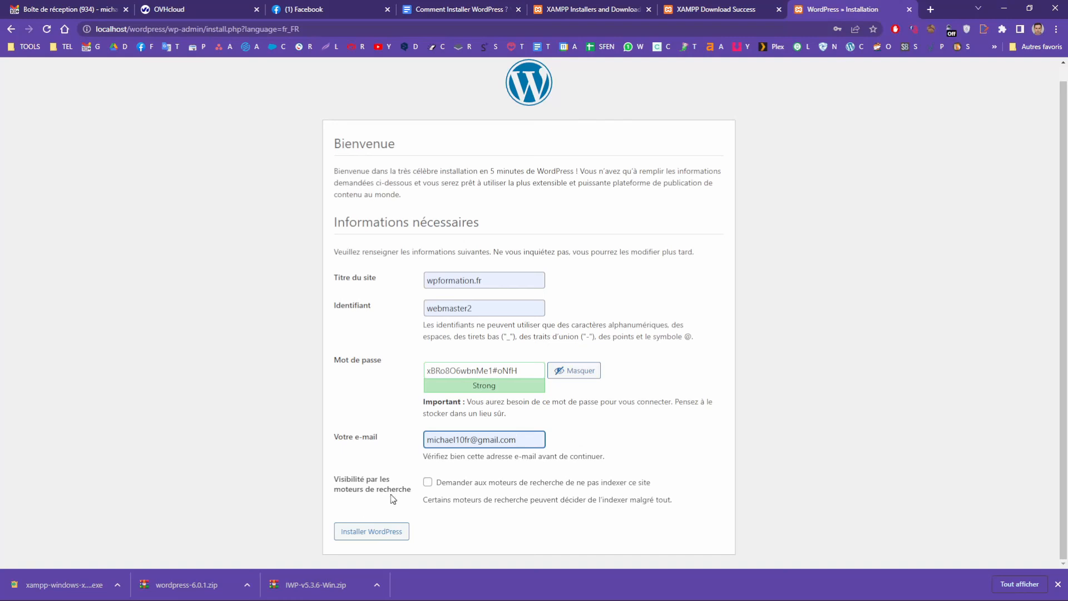
pyautogui.click(371, 532)
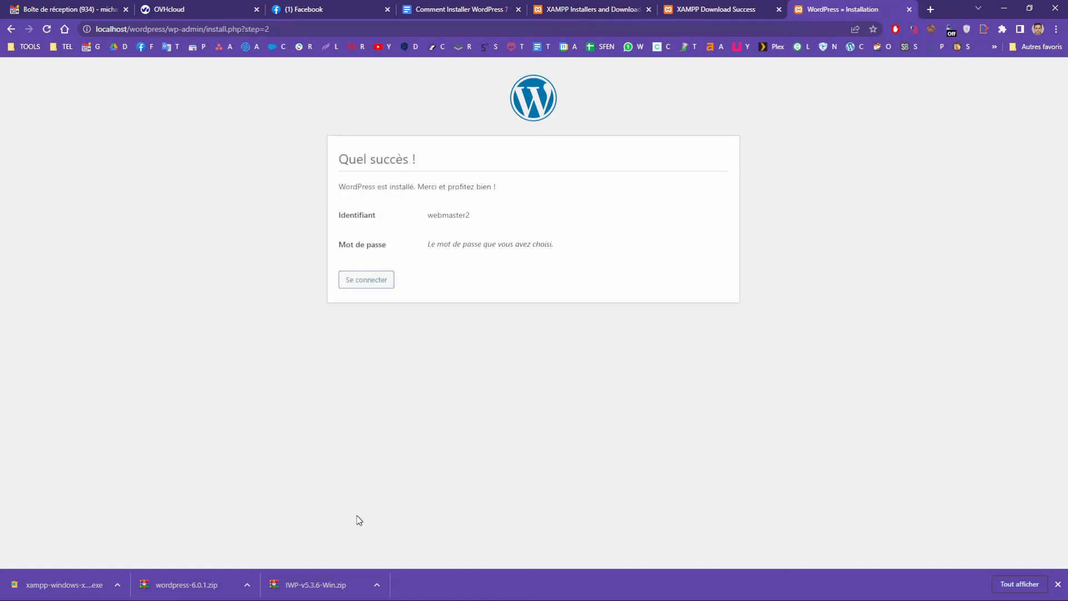
# Open the WordPress login page and replace the prefilled password with the saved admin password.
pyautogui.click(361, 283)
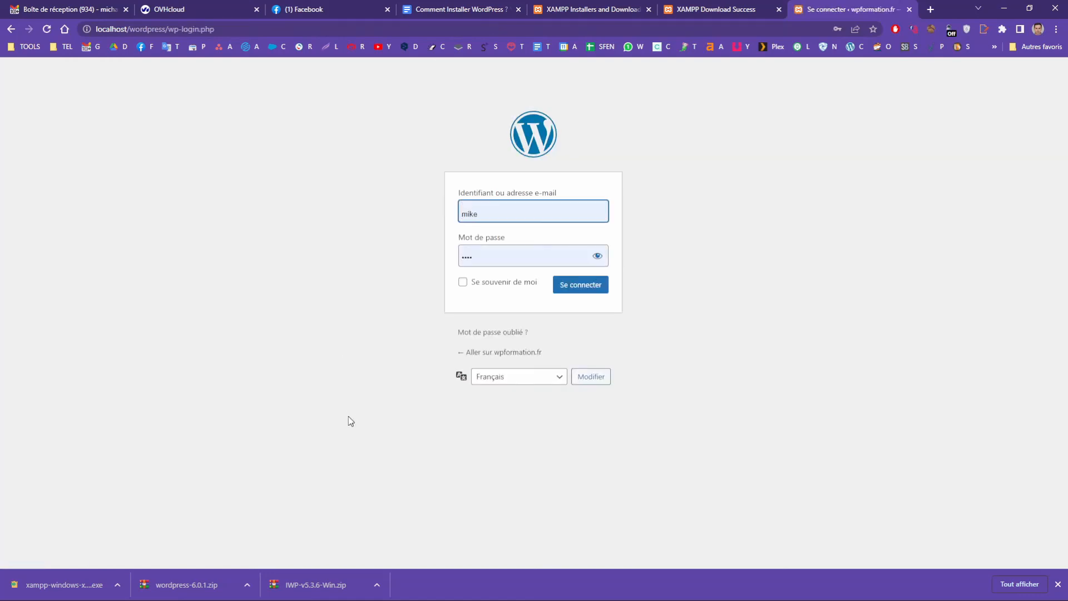
pyautogui.moveTo(356, 594)
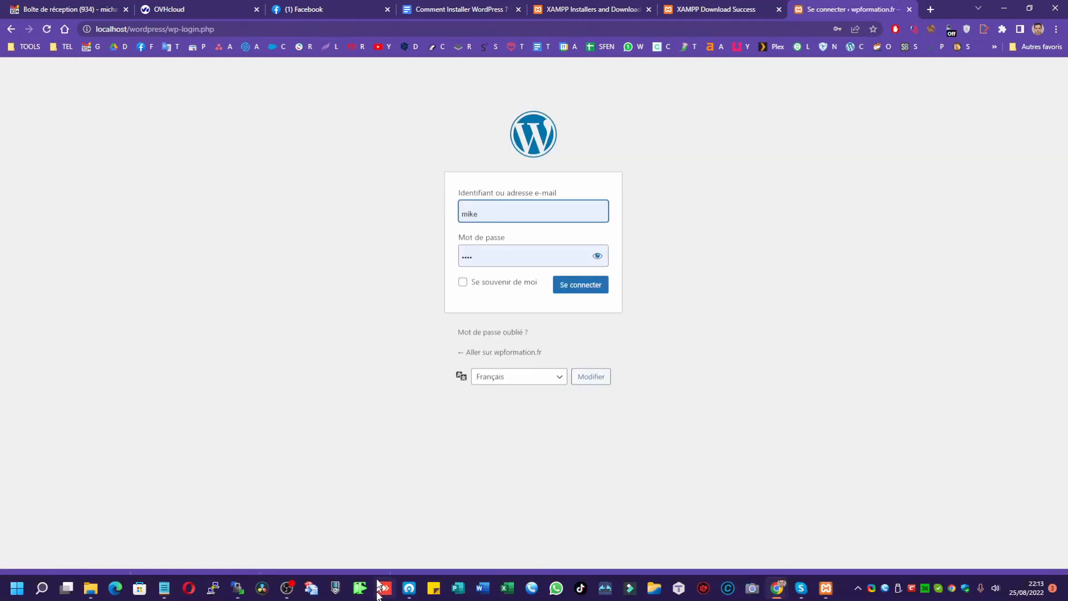
pyautogui.click(164, 588)
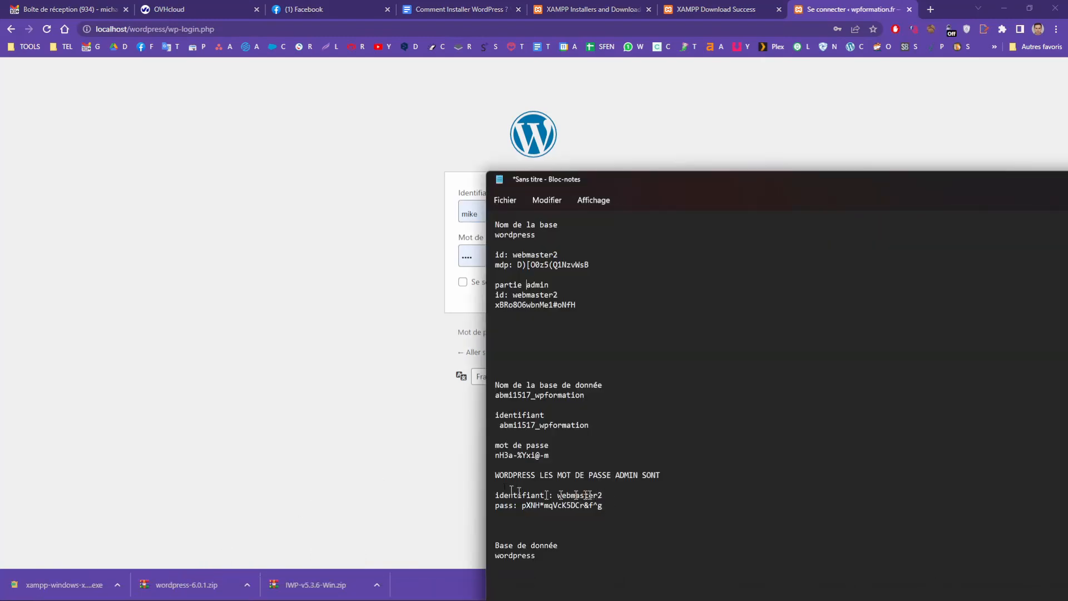
pyautogui.click(459, 260)
pyautogui.moveTo(476, 257); pyautogui.dragTo(389, 255)
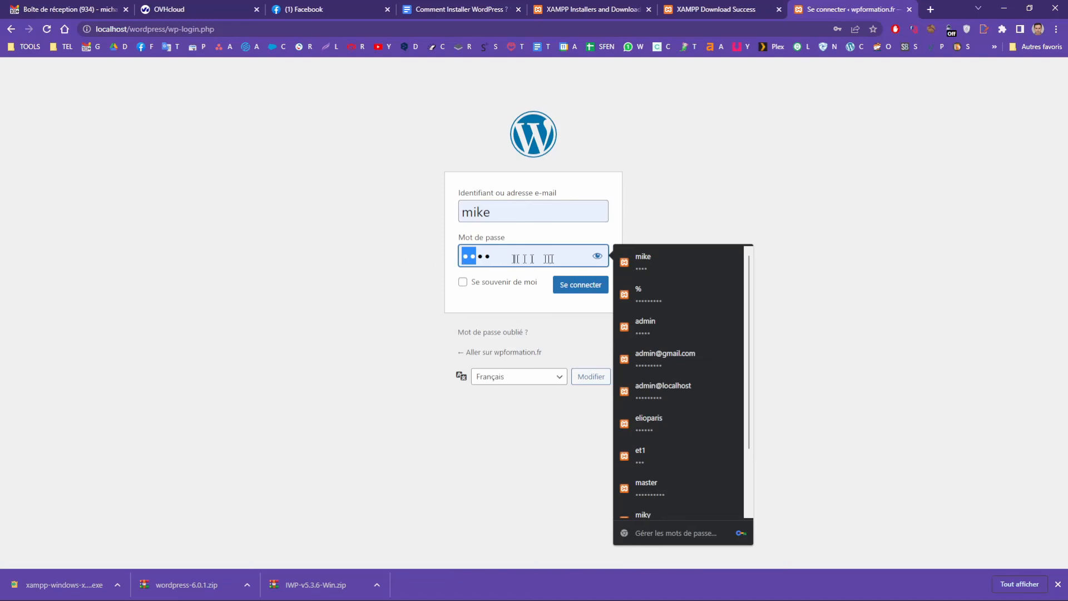
pyautogui.moveTo(579, 257); pyautogui.dragTo(436, 260)
pyautogui.hotkey('ctrl', 'v')
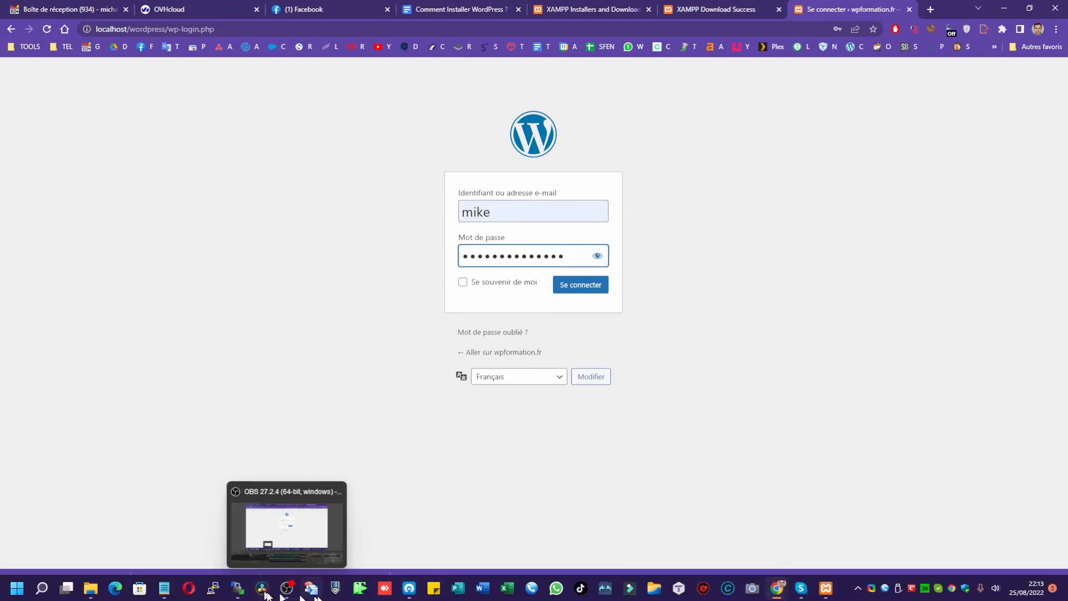
# Enter webmaster2 from the notes as the username, enable Se souvenir de moi and log in.
pyautogui.click(164, 588)
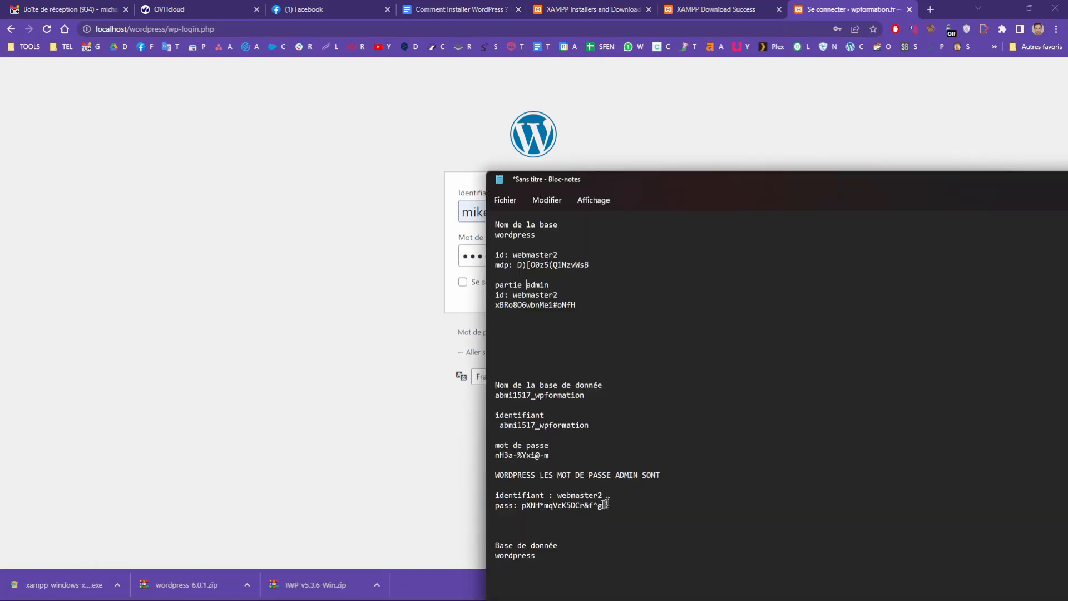
pyautogui.moveTo(602, 496); pyautogui.dragTo(563, 497)
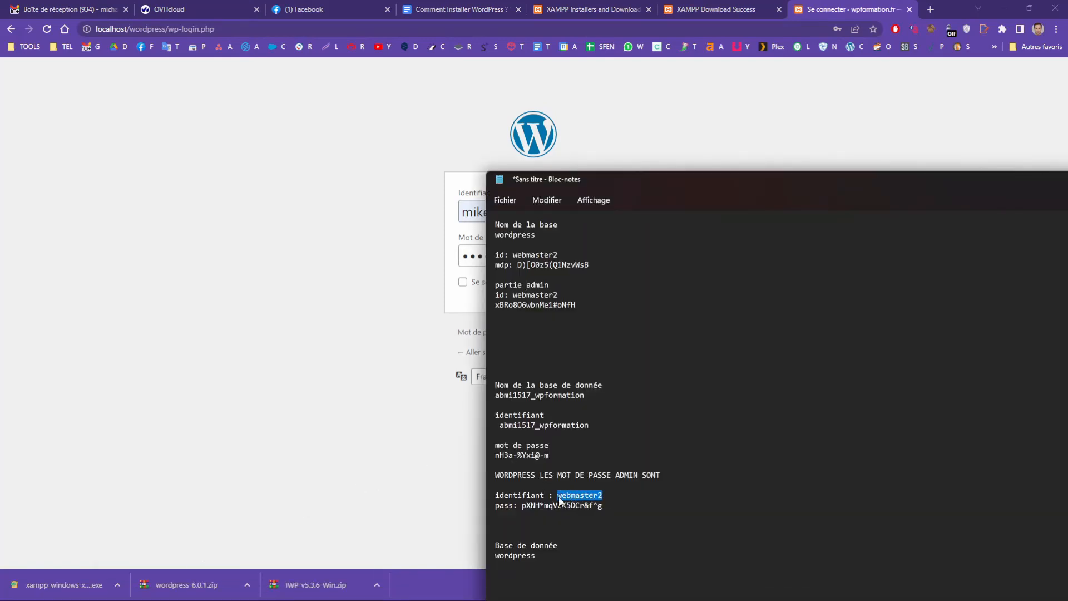
pyautogui.click(341, 412)
pyautogui.doubleClick(526, 215)
pyautogui.write('webmaster2')
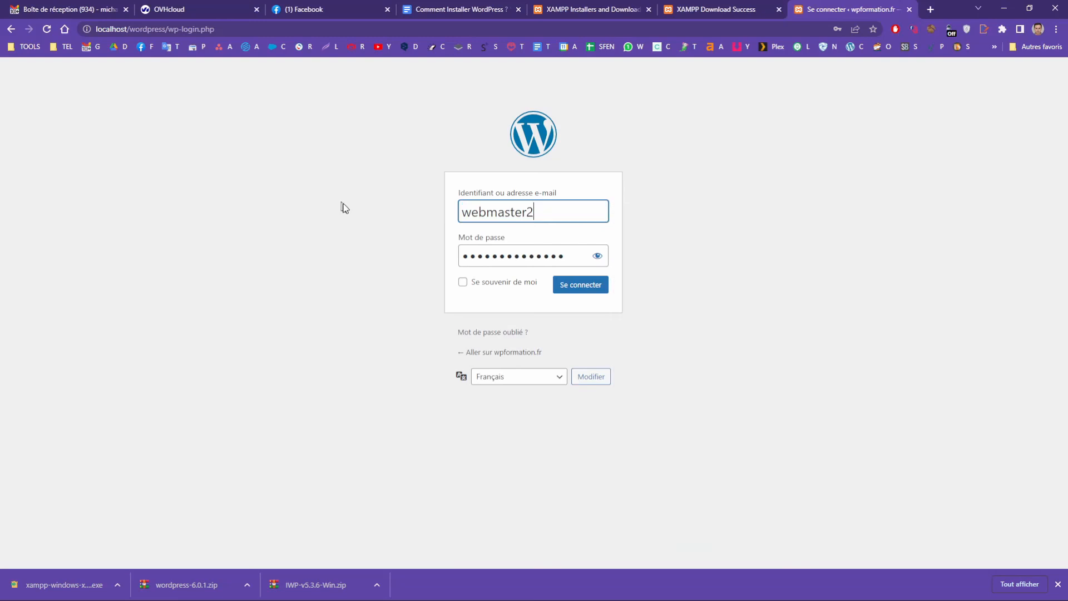
pyautogui.click(462, 282)
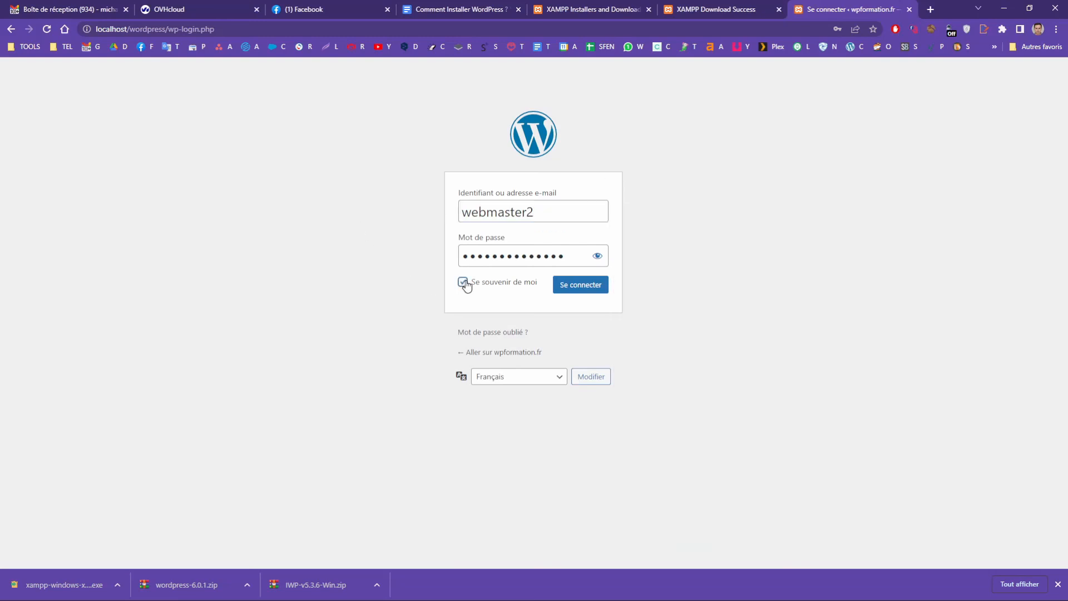
pyautogui.click(584, 289)
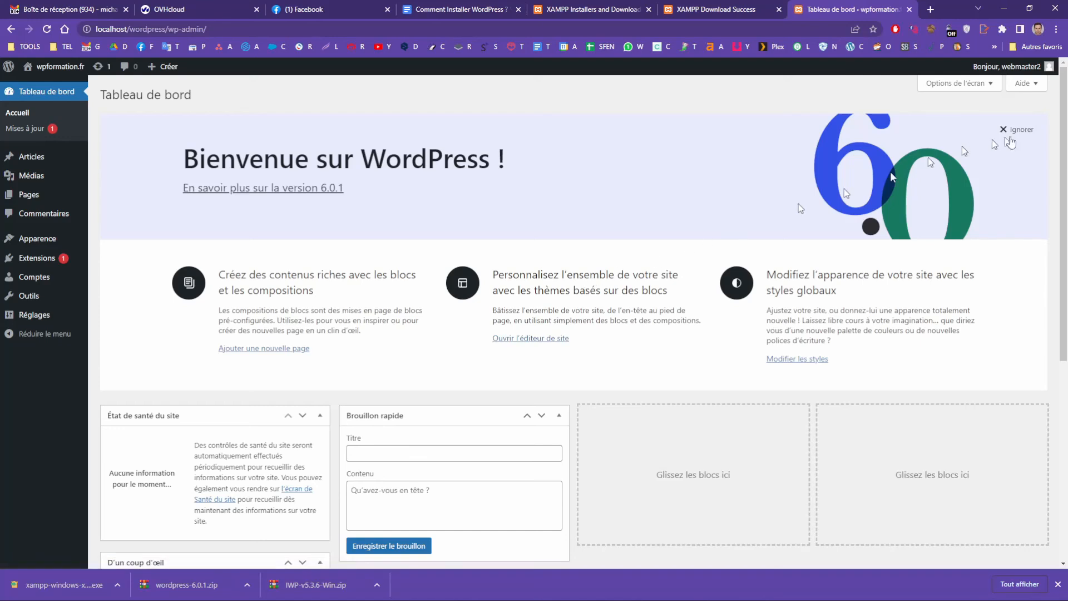
# Dismiss the dashboard welcome panel and delete the Akismet Anti-Spam and Hello Dolly plugins.
pyautogui.click(1022, 129)
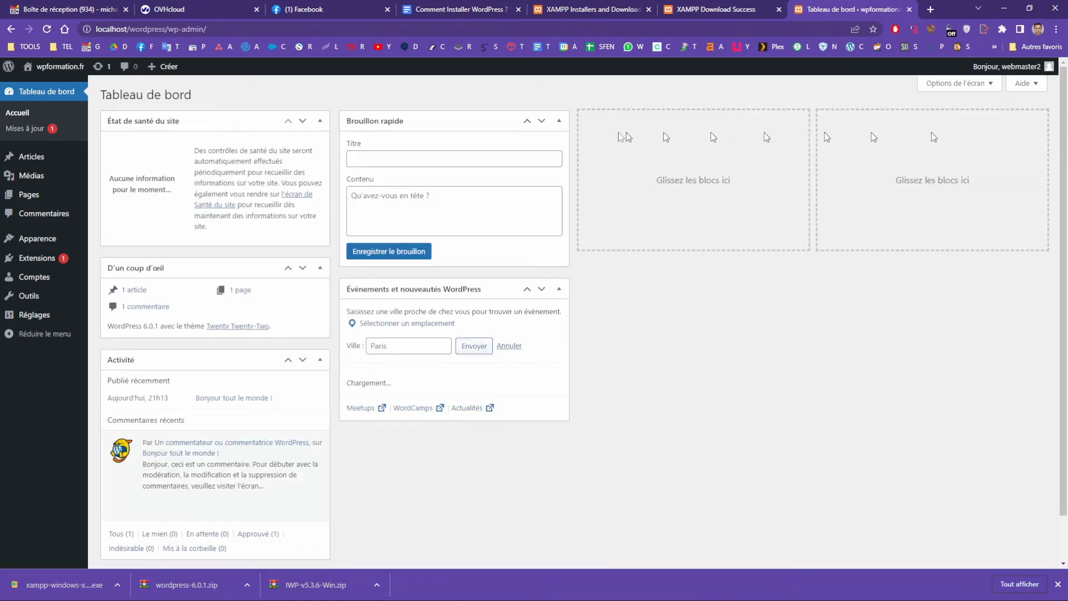
pyautogui.click(47, 261)
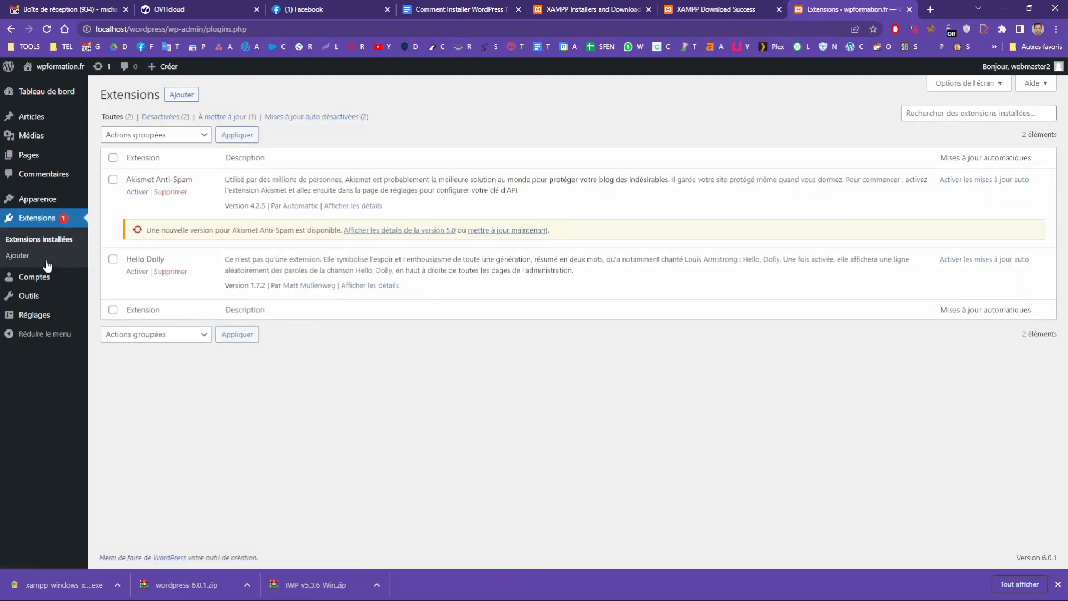
pyautogui.click(170, 192)
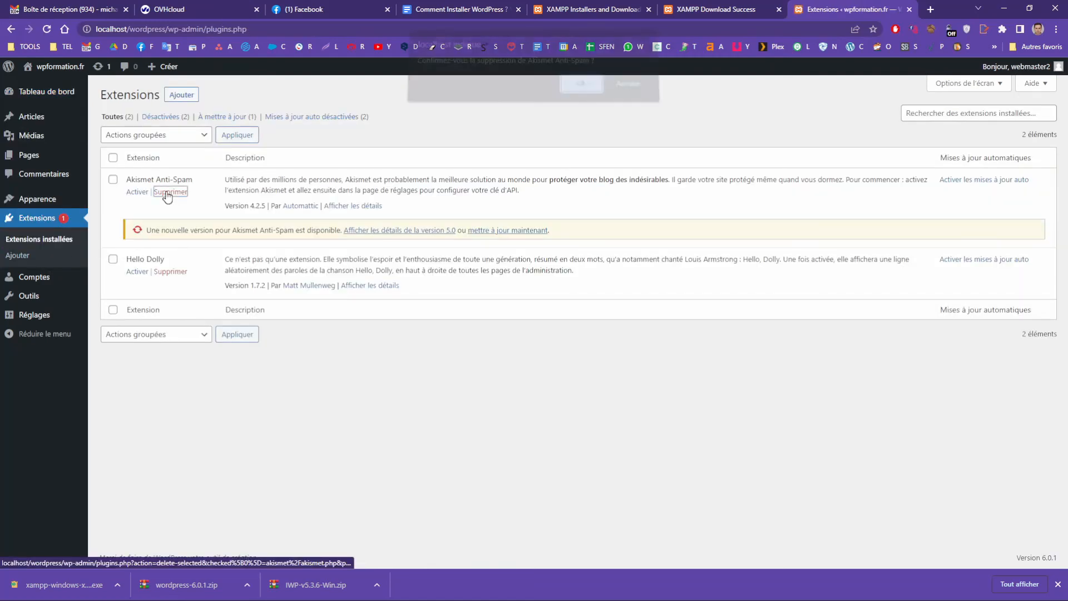
pyautogui.click(581, 91)
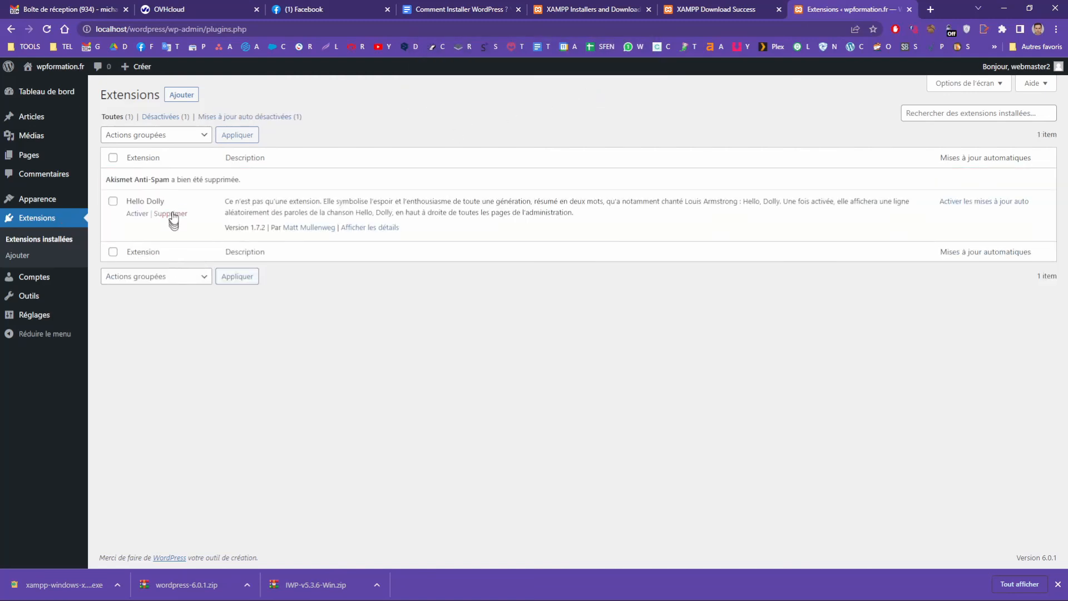
pyautogui.click(171, 214)
pyautogui.click(581, 91)
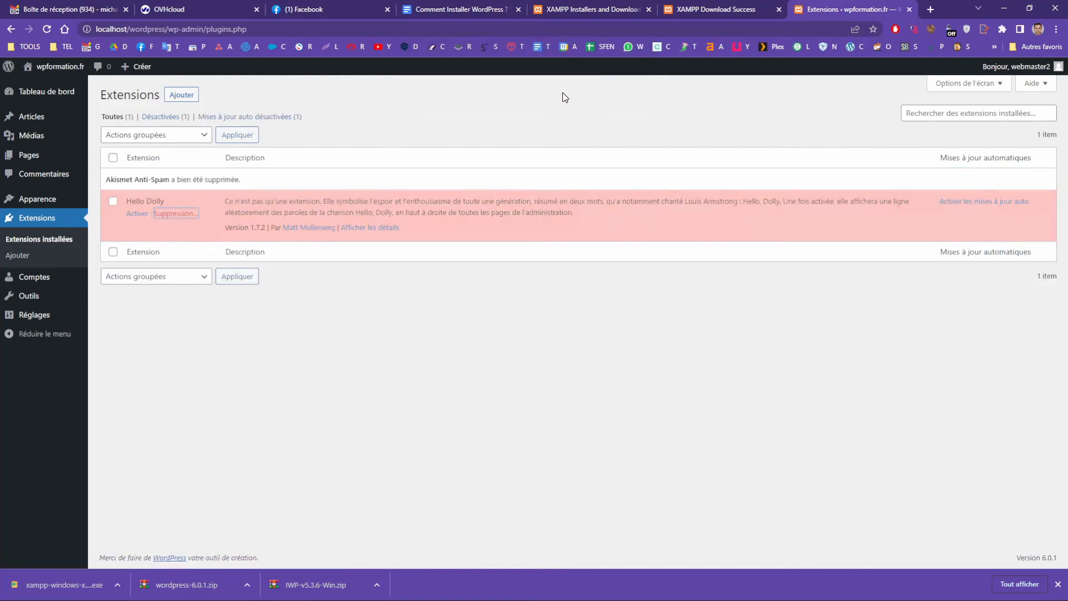
# Review the general settings, including the site title, web addresses, language, time zone and date and time formats.
pyautogui.moveTo(50, 315)
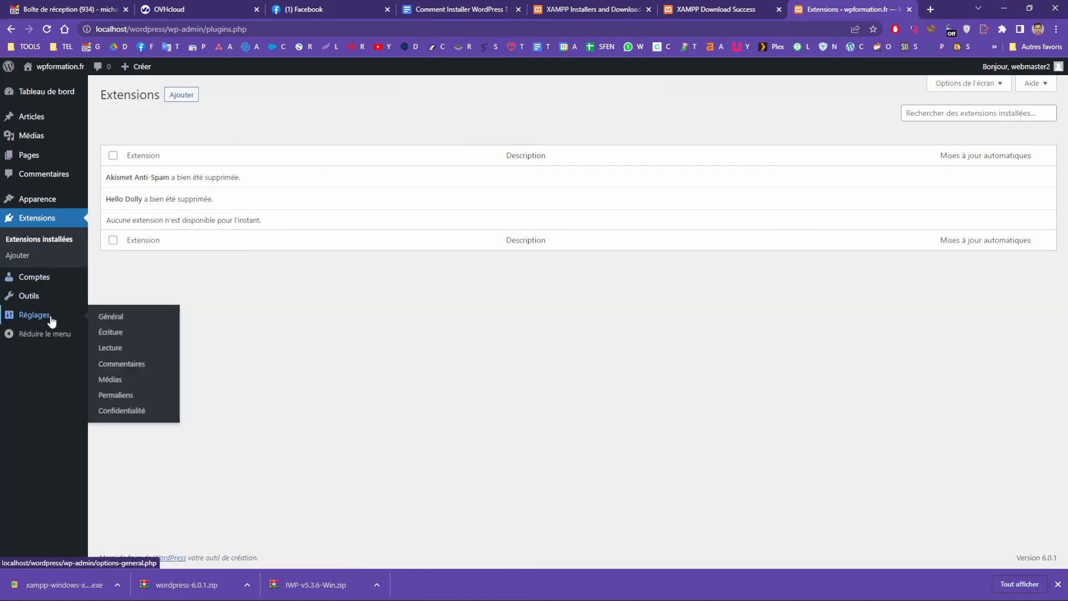
pyautogui.click(108, 320)
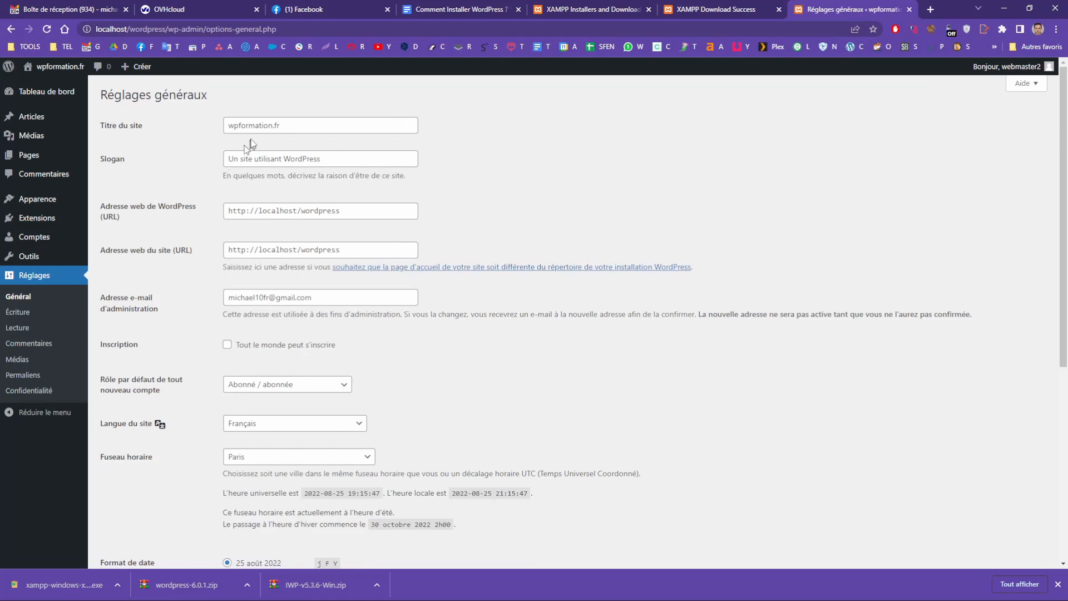
pyautogui.scroll(-5, 422, 371)
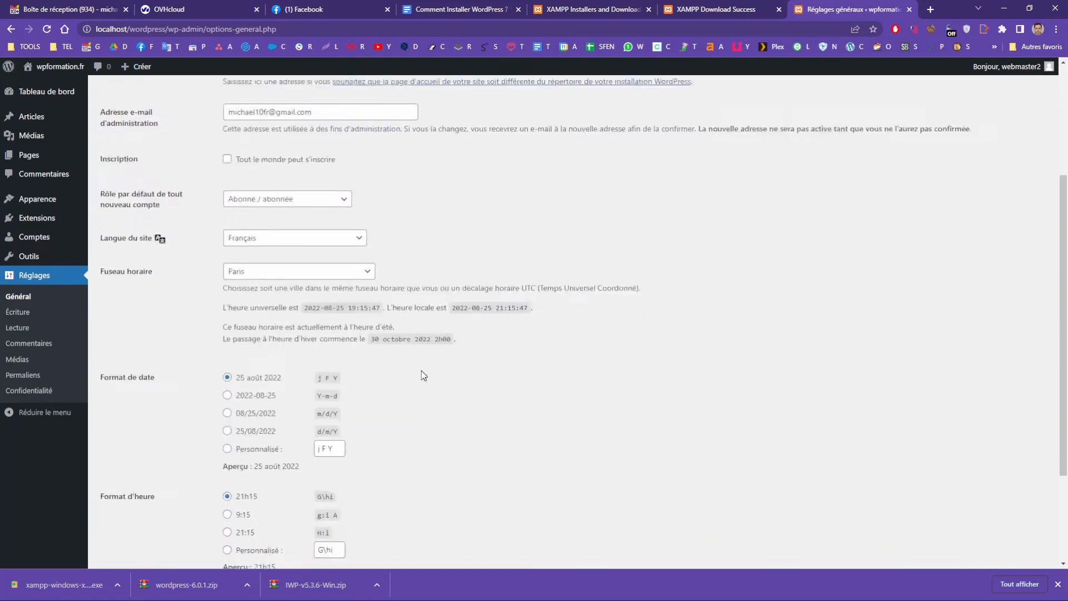
pyautogui.scroll(-1, 295, 341)
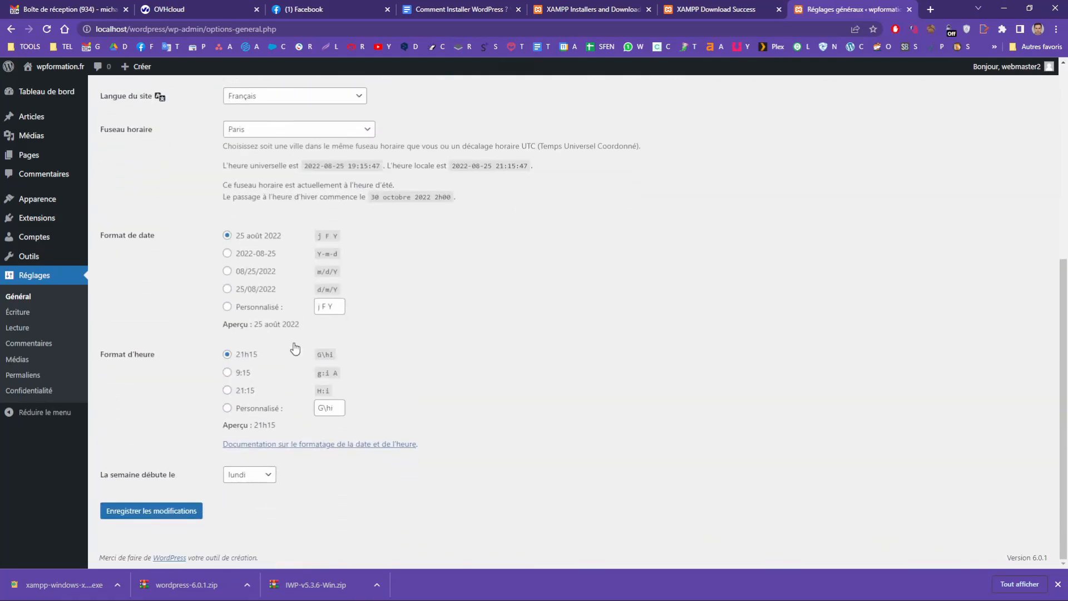
# Clear the mail server, port, login and password fields for publishing by e-mail in the writing settings.
pyautogui.click(16, 313)
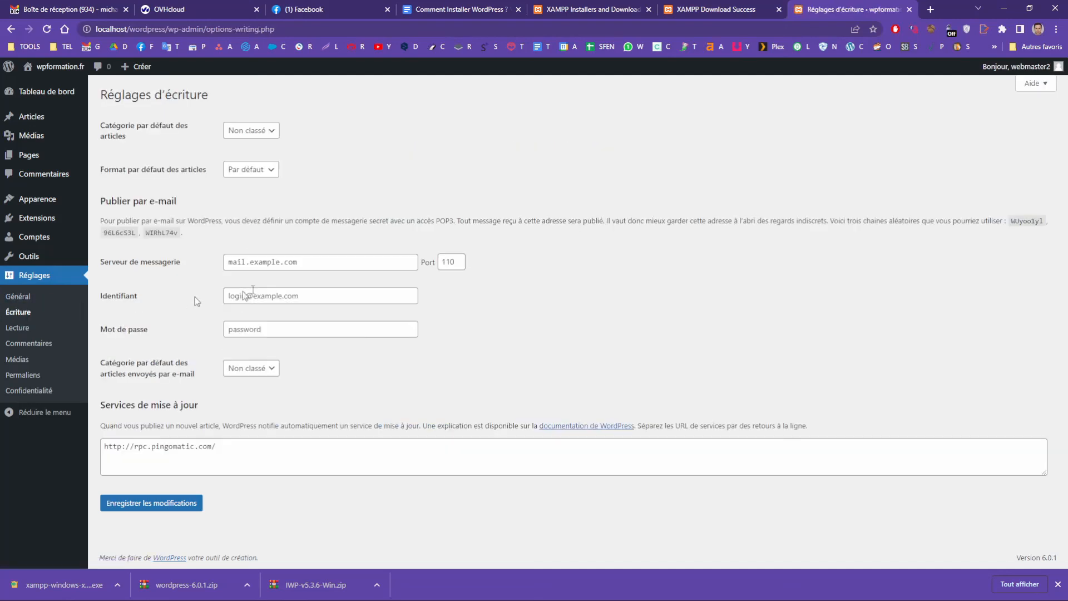
pyautogui.moveTo(327, 265); pyautogui.dragTo(131, 269)
pyautogui.press('BackSpace')
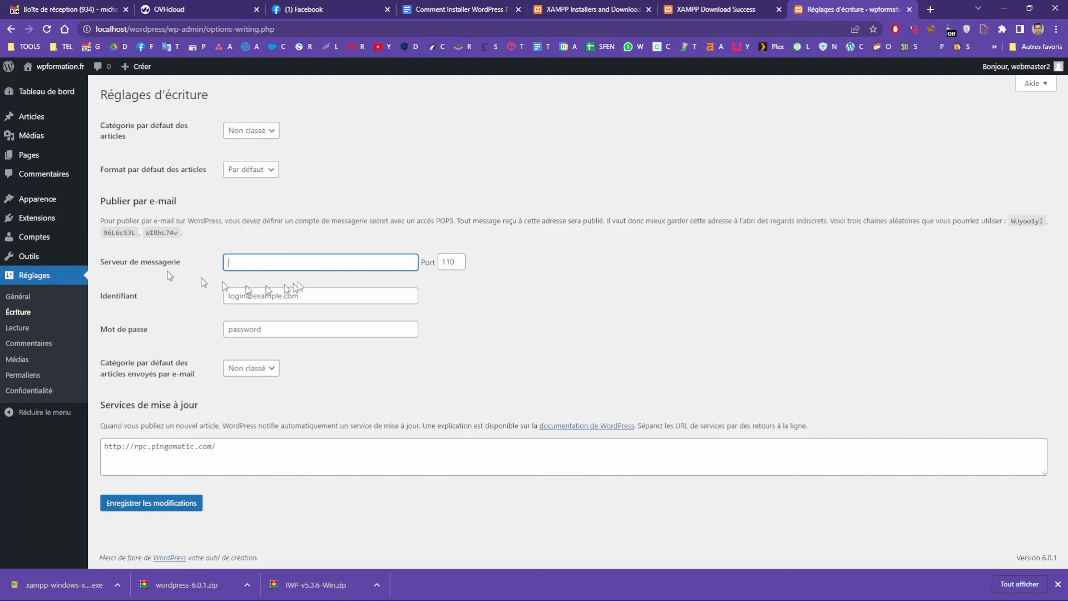
pyautogui.doubleClick(449, 261)
pyautogui.press('BackSpace')
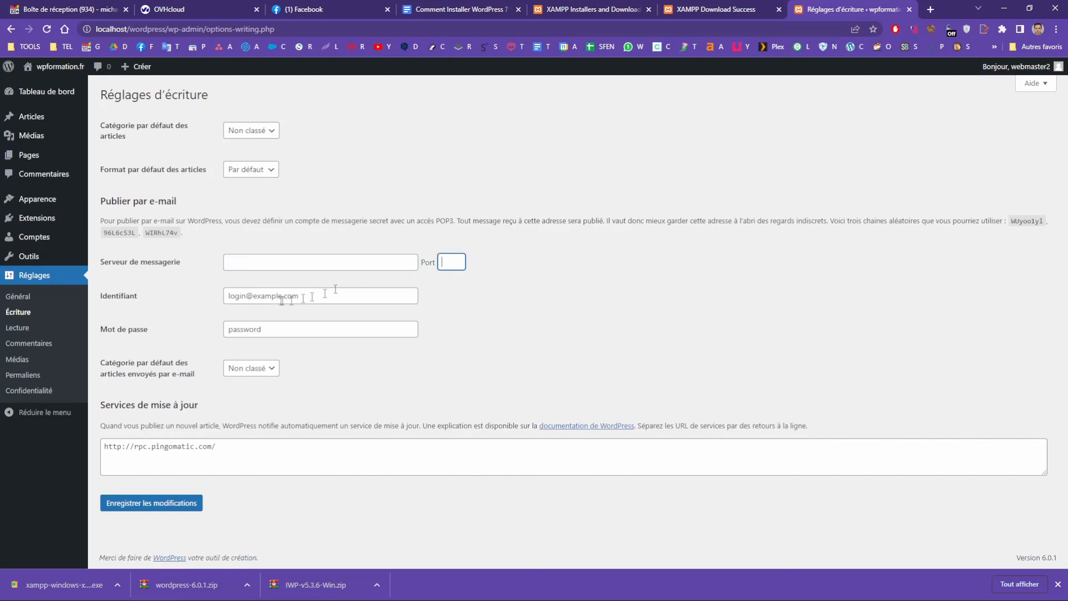
pyautogui.moveTo(307, 295); pyautogui.dragTo(113, 305)
pyautogui.press('BackSpace')
pyautogui.moveTo(276, 334); pyautogui.dragTo(141, 341)
pyautogui.press('BackSpace')
pyautogui.click(243, 447)
pyautogui.moveTo(243, 446); pyautogui.dragTo(76, 442)
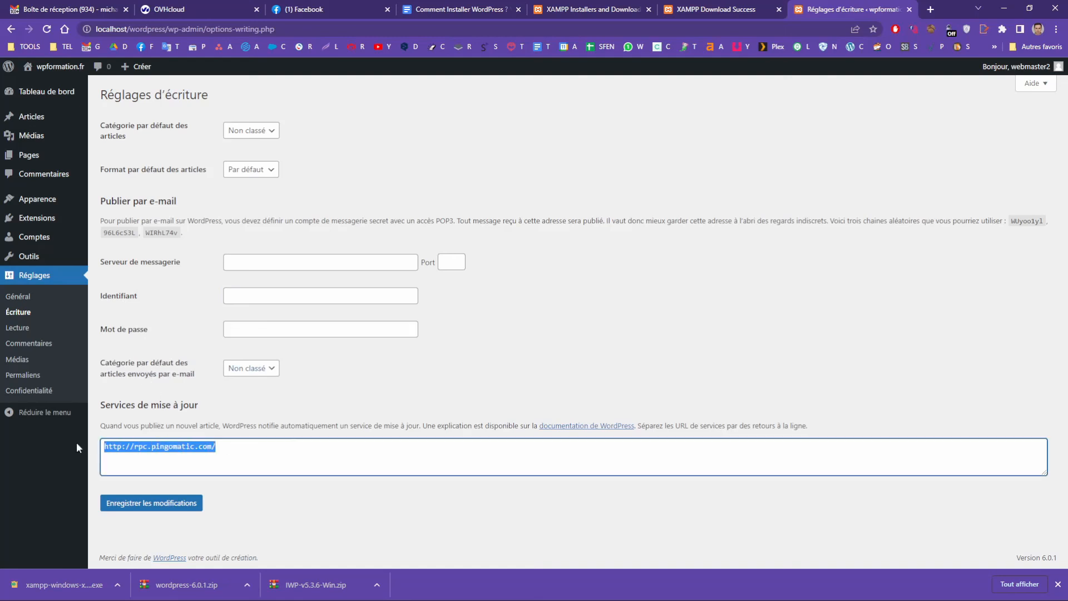
pyautogui.press('BackSpace')
pyautogui.click(160, 504)
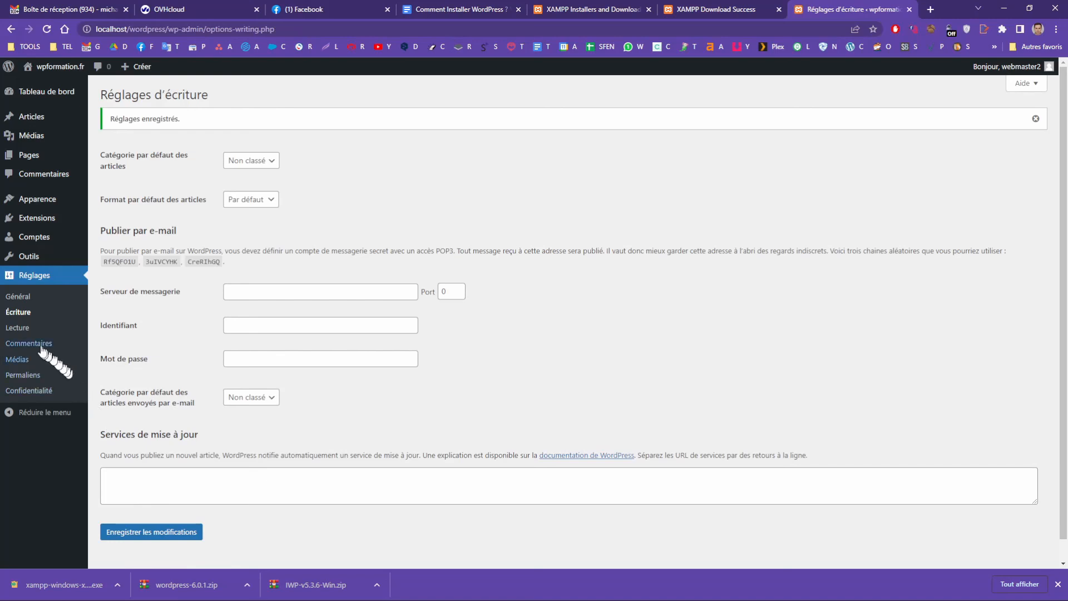
# Try the static page option for the homepage in the reading settings and switch back to the latest posts.
pyautogui.click(17, 328)
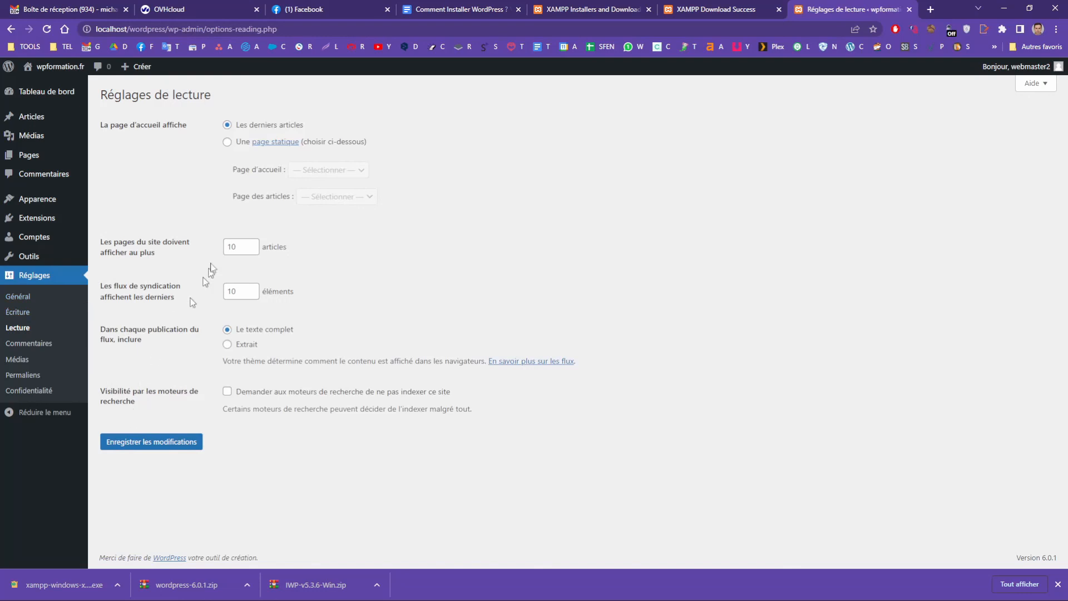
pyautogui.click(228, 143)
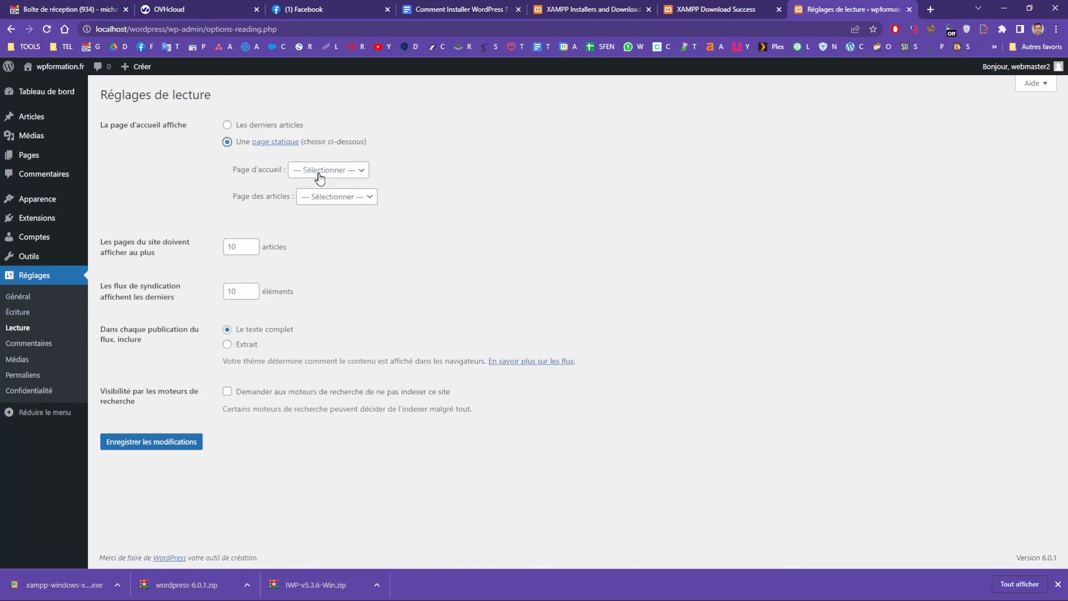
pyautogui.click(320, 177)
pyautogui.click(322, 172)
pyautogui.click(238, 124)
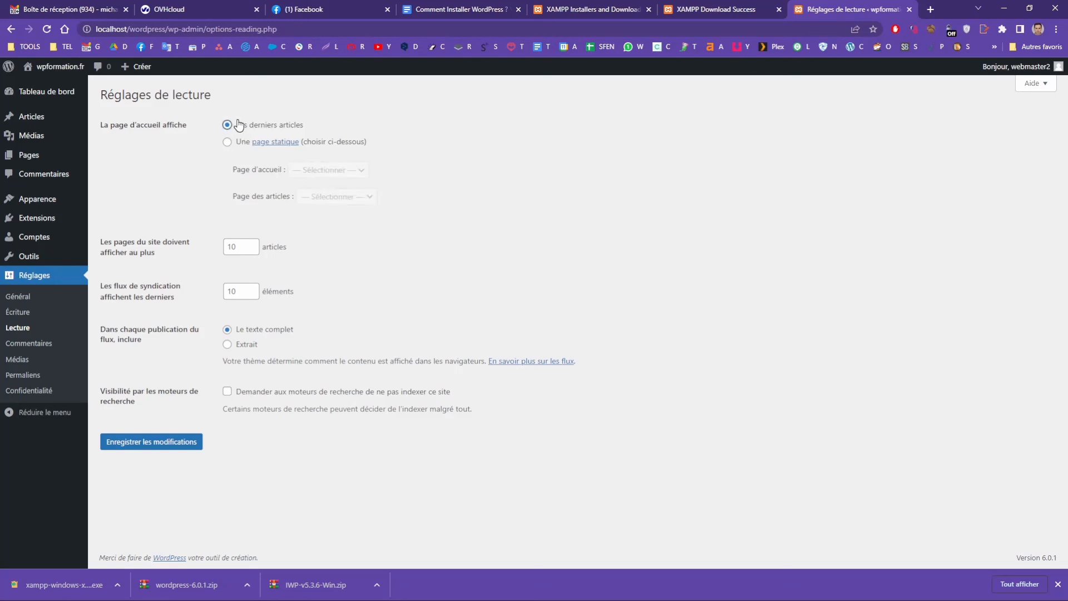
# Require manual approval of comments before publication in the comment settings and save the changes.
pyautogui.click(27, 346)
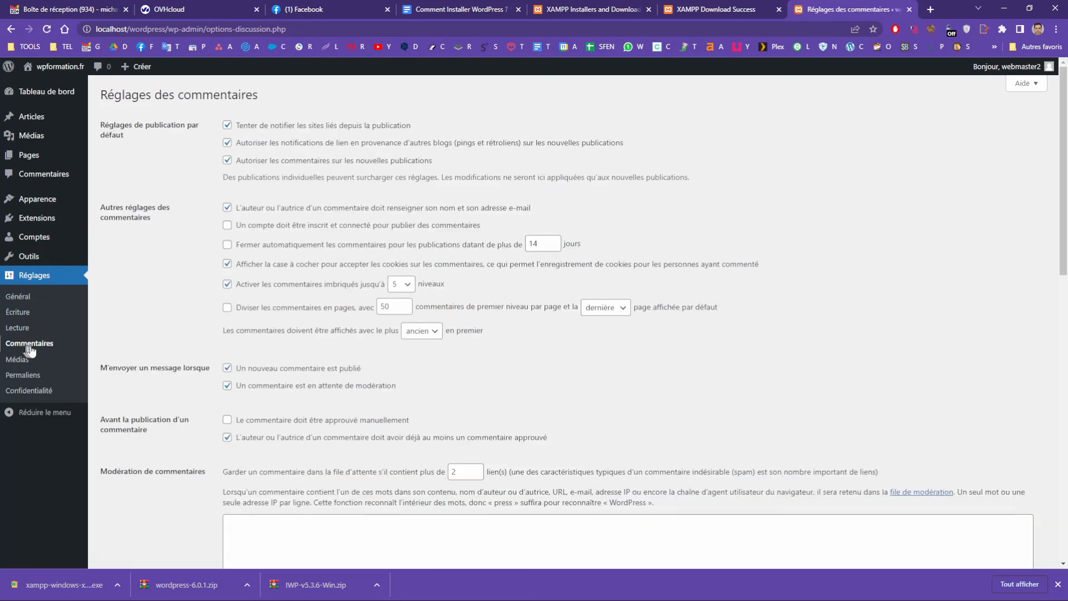
pyautogui.click(227, 421)
pyautogui.scroll(-10, 349, 426)
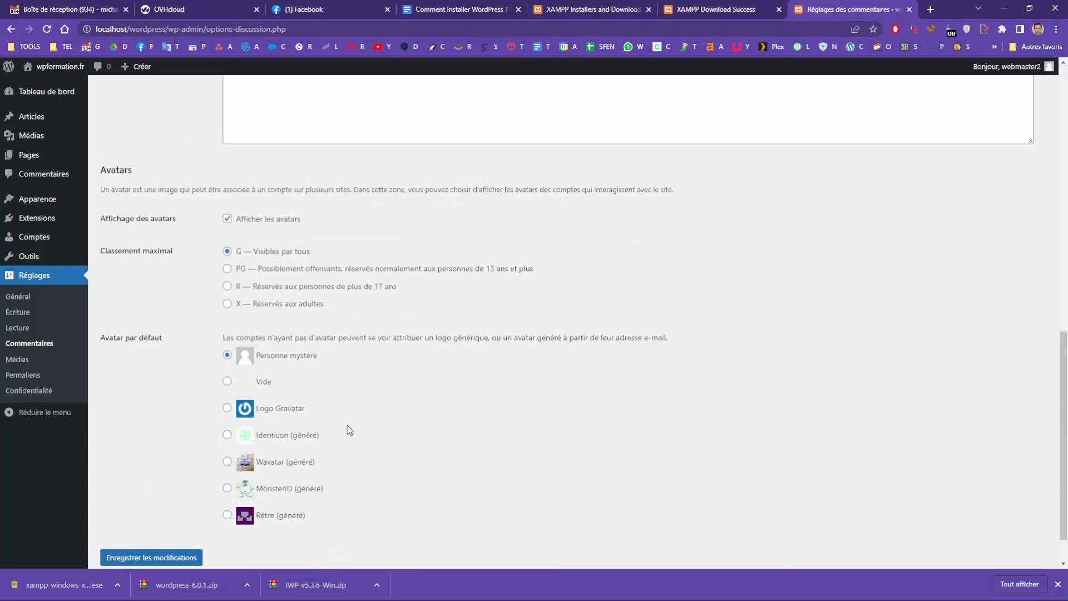
pyautogui.click(151, 558)
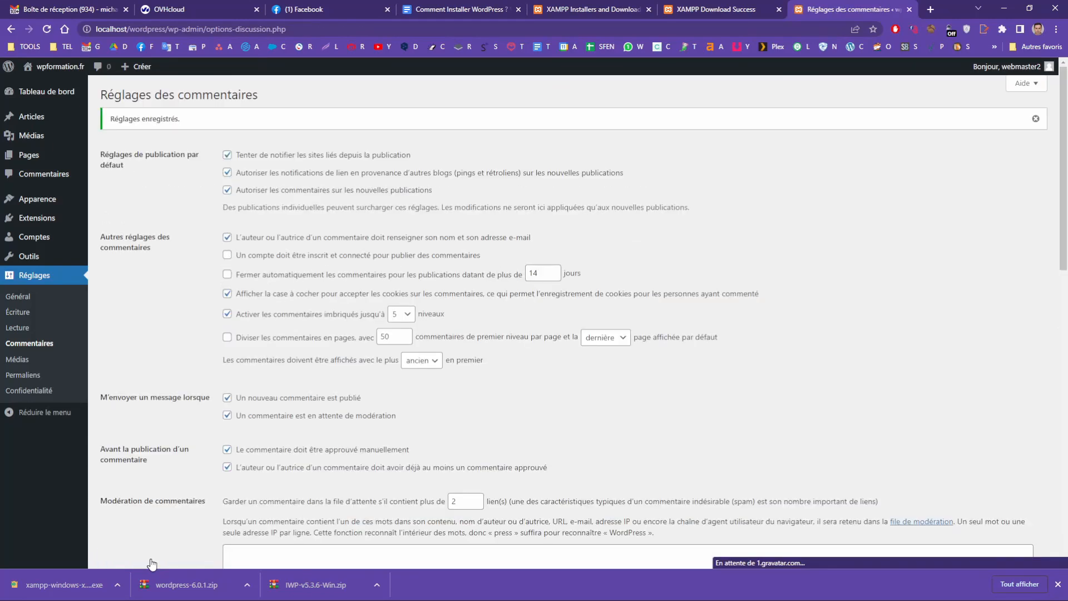
# Set the permalink structure to Titre de la publication and save the changes.
pyautogui.click(17, 362)
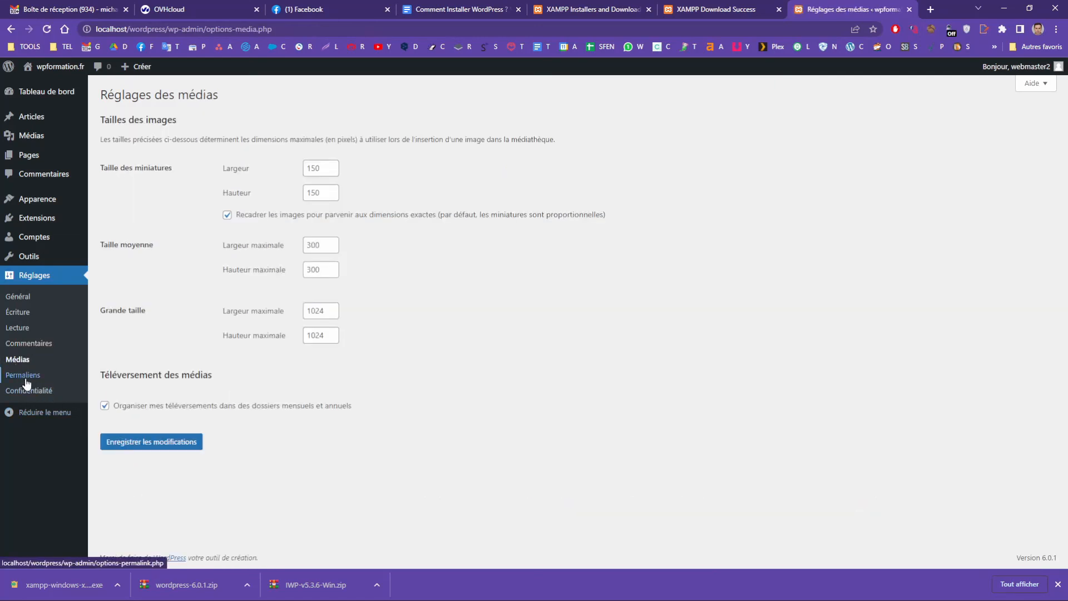
pyautogui.click(24, 377)
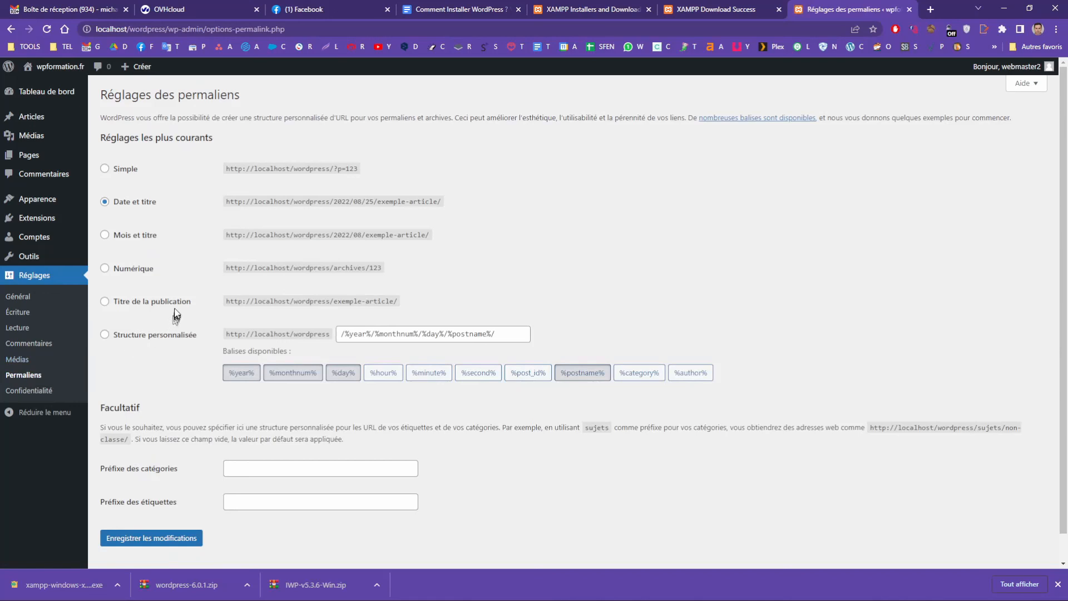
pyautogui.click(172, 301)
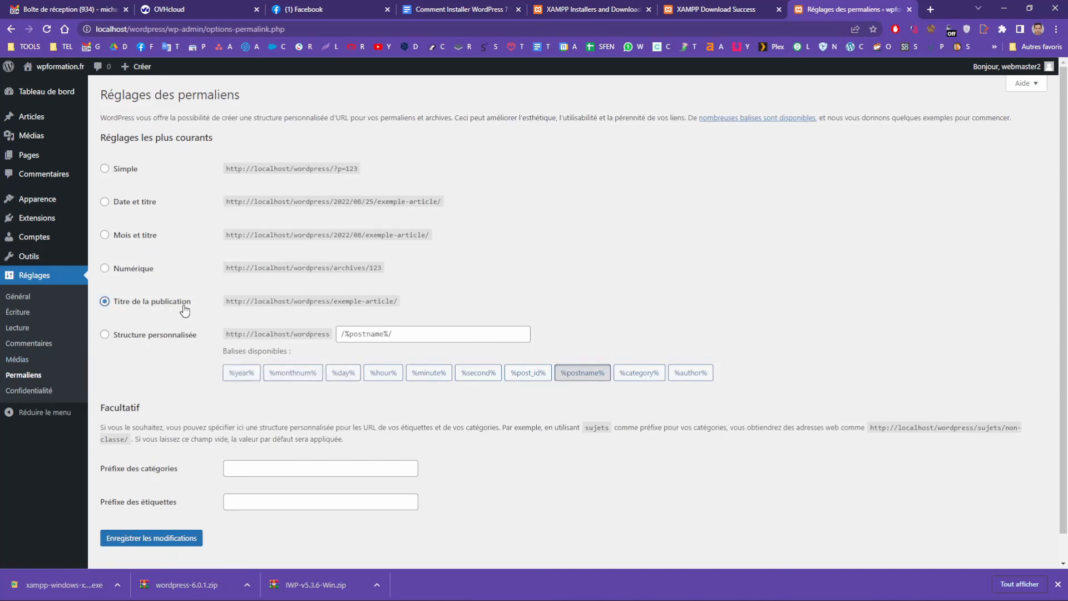
pyautogui.click(156, 538)
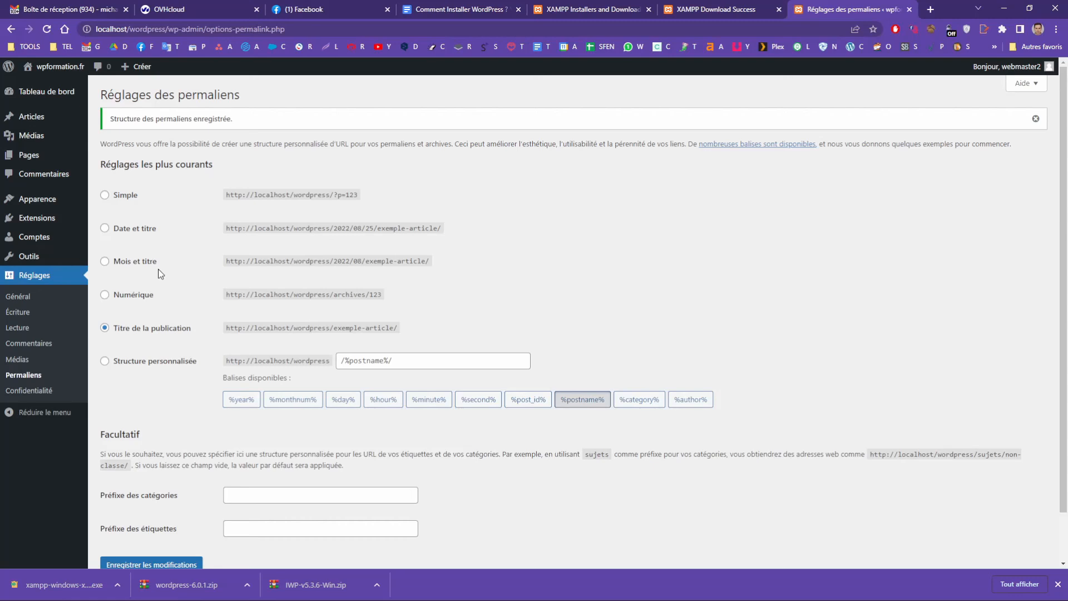
pyautogui.scroll(-2, 159, 273)
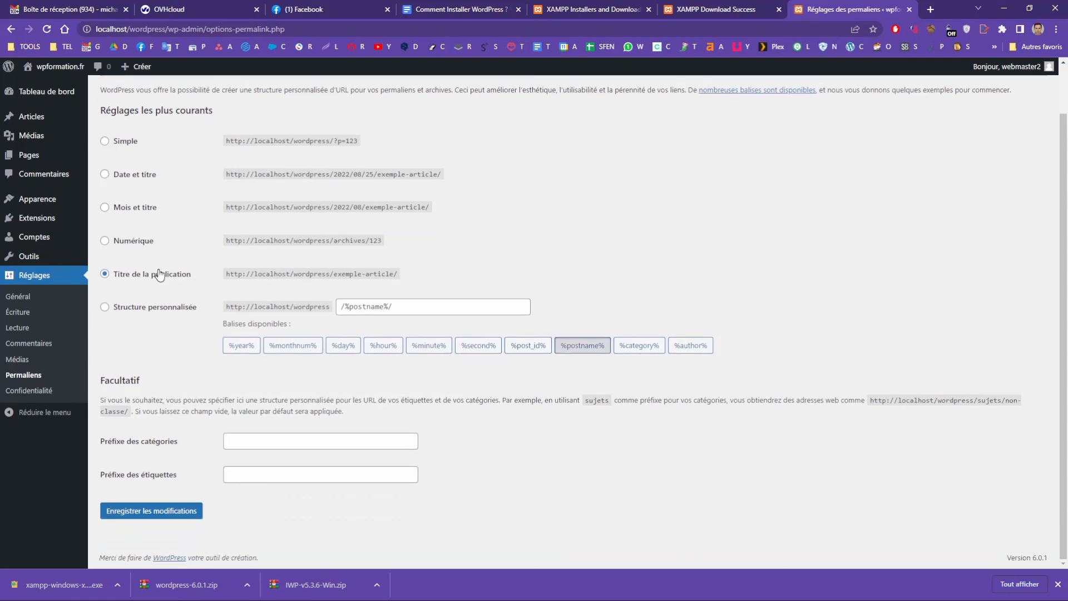